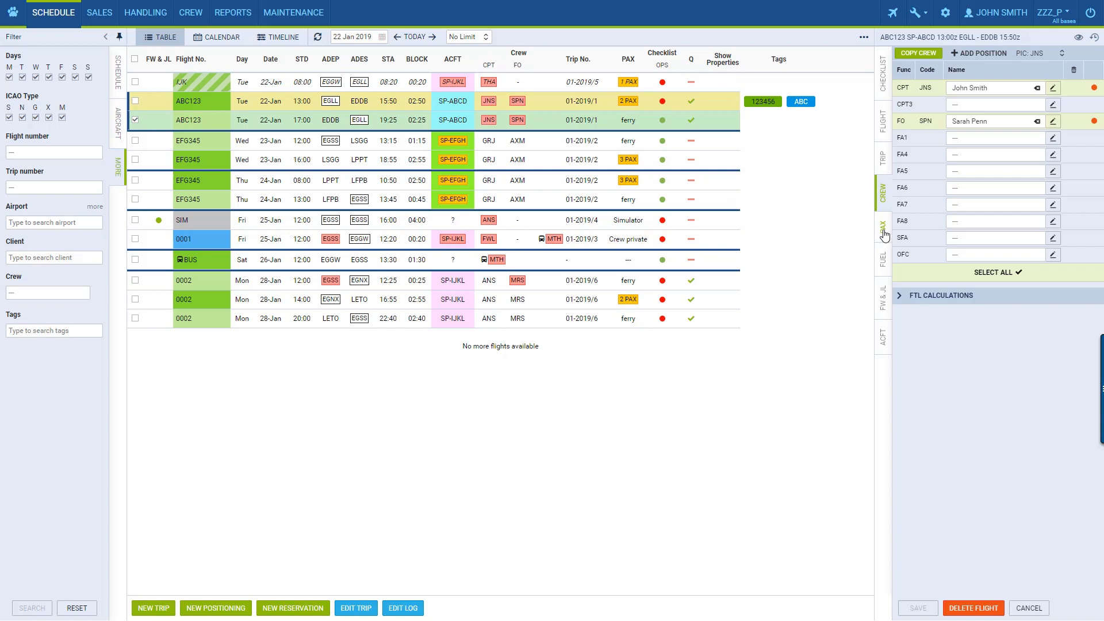
Step: Open the flight's passenger database list, examine a new person form including the Favourite dishes preference, and cancel it
left_click(884, 236)
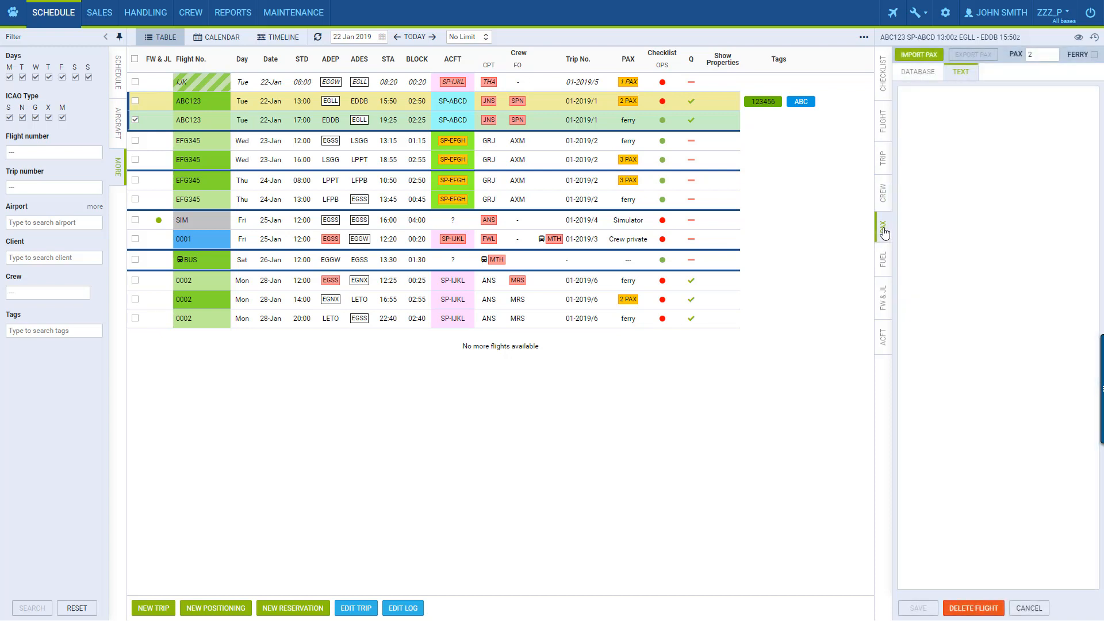
left_click(917, 76)
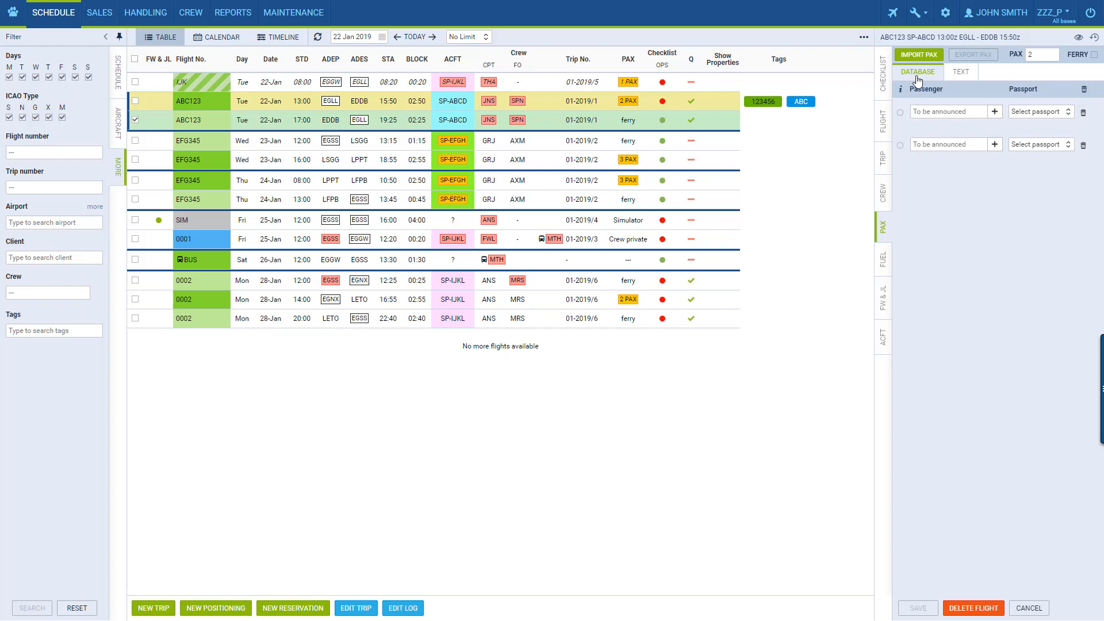
left_click(995, 113)
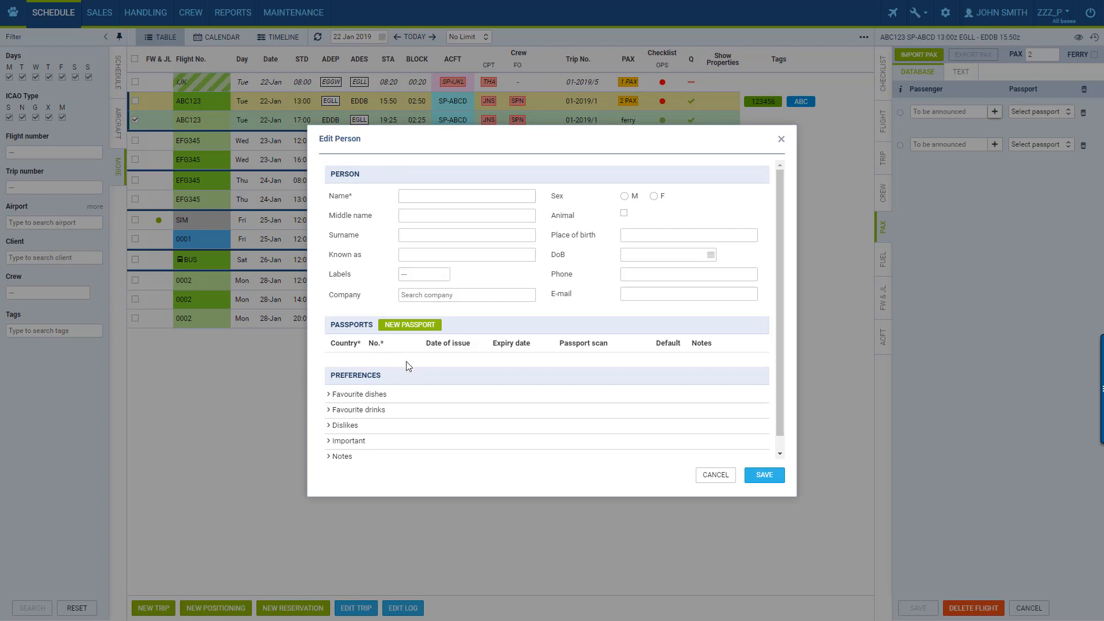
left_click(423, 397)
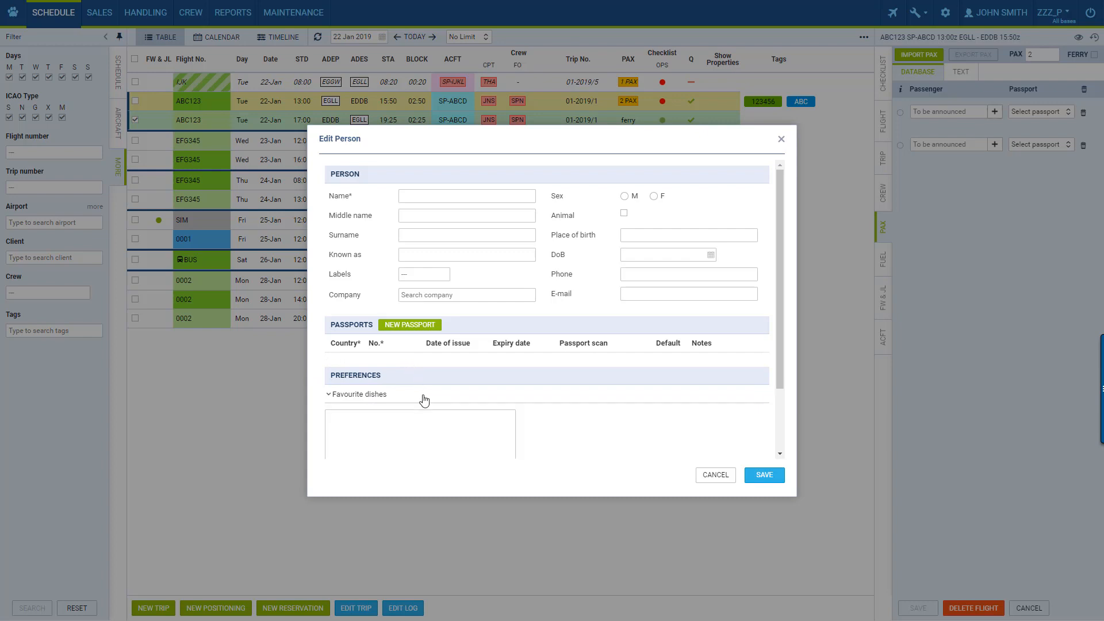
left_click(424, 397)
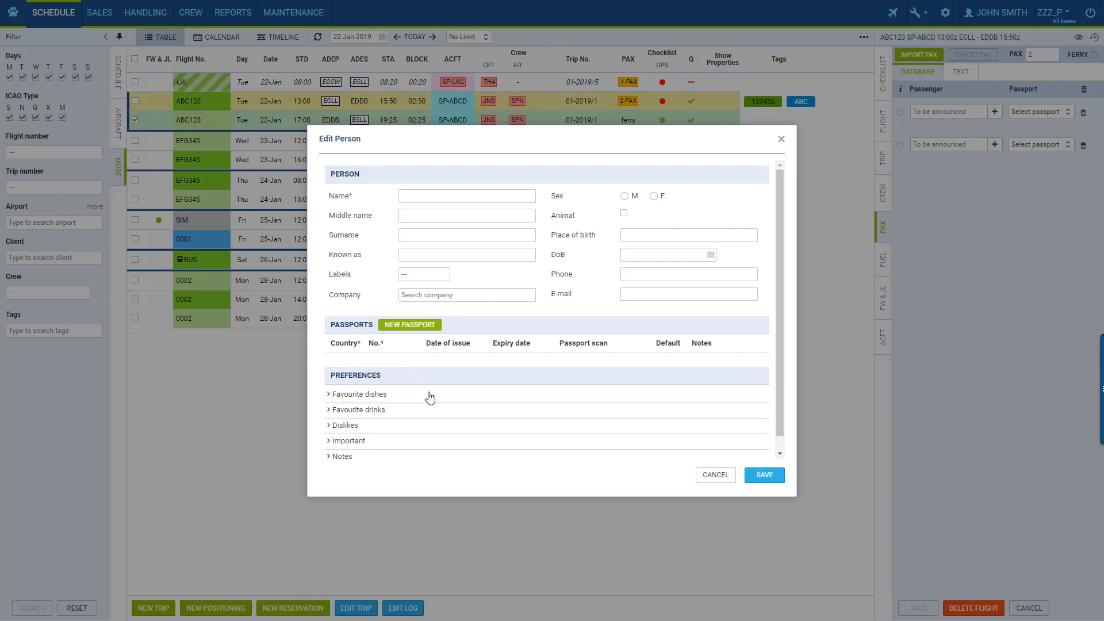
left_click(716, 475)
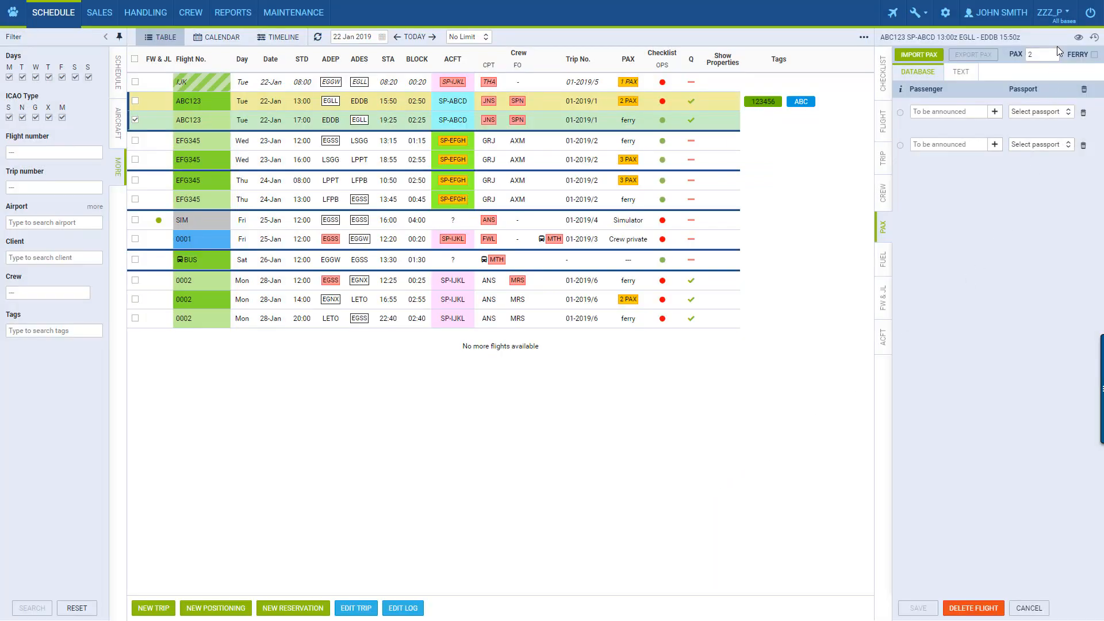
Step: Raise the flight's passenger count to 6 and bring it back down to 2
left_click(1053, 52)
left_click(1052, 52)
left_click(1052, 52)
left_click(1052, 52)
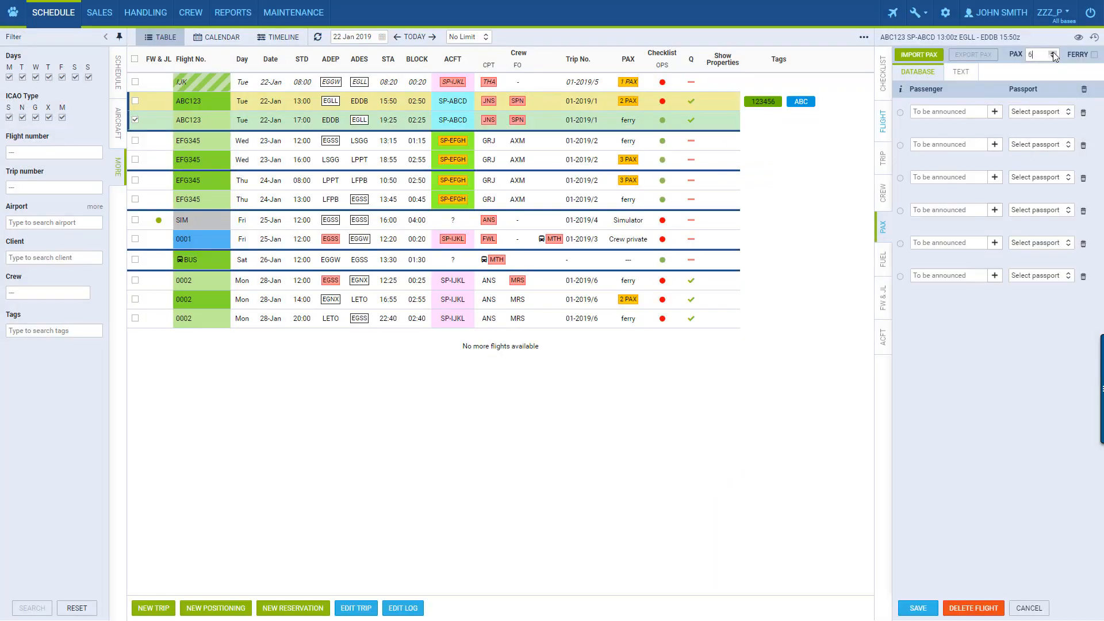
left_click(1053, 57)
left_click(1053, 57)
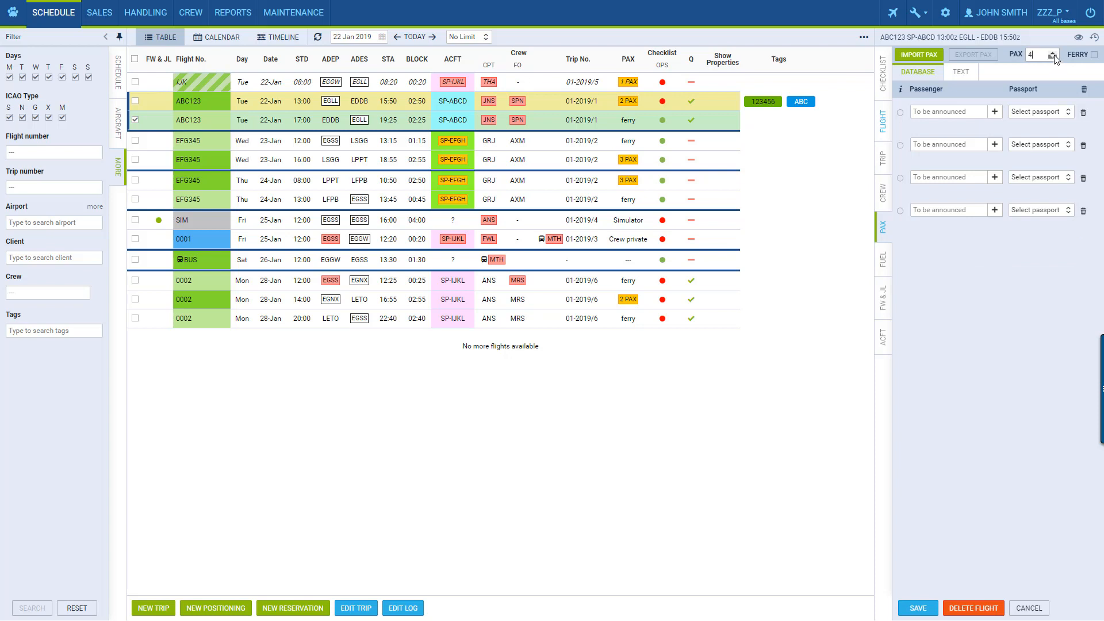
left_click(1053, 57)
left_click(1053, 57)
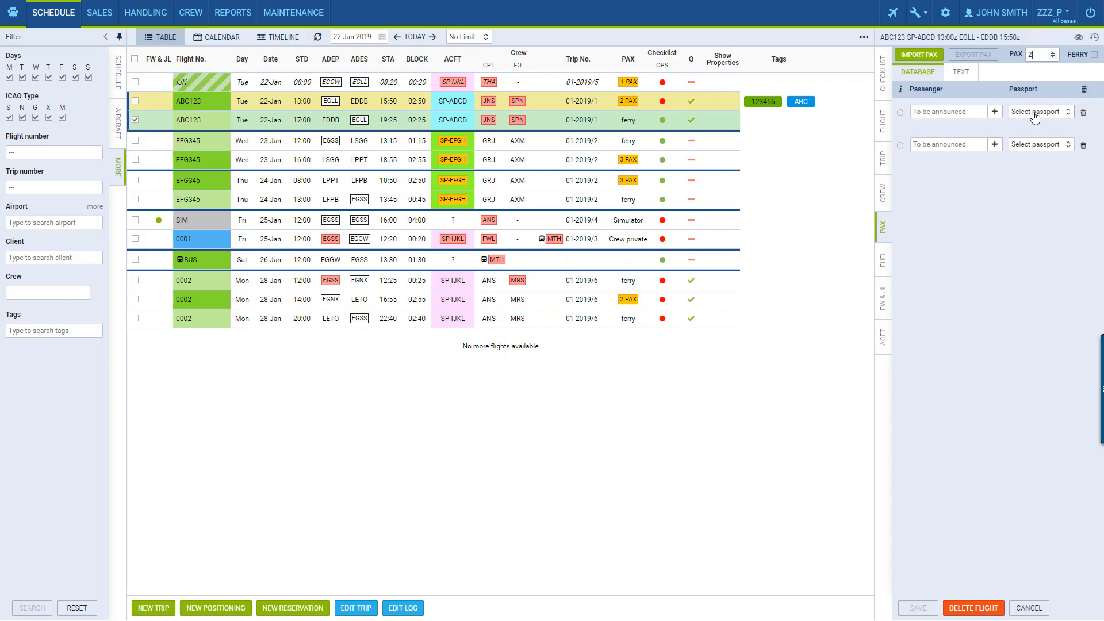
Step: Add a test passenger with a Polish passport to the first passenger row and check the alternative passports
left_click(995, 113)
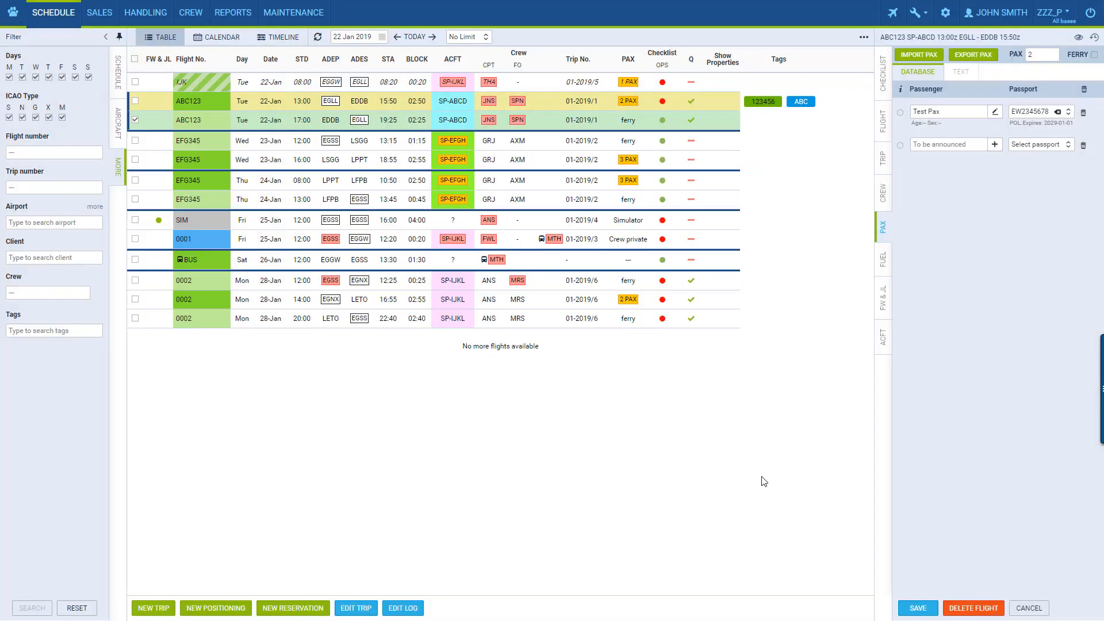
left_click(1068, 114)
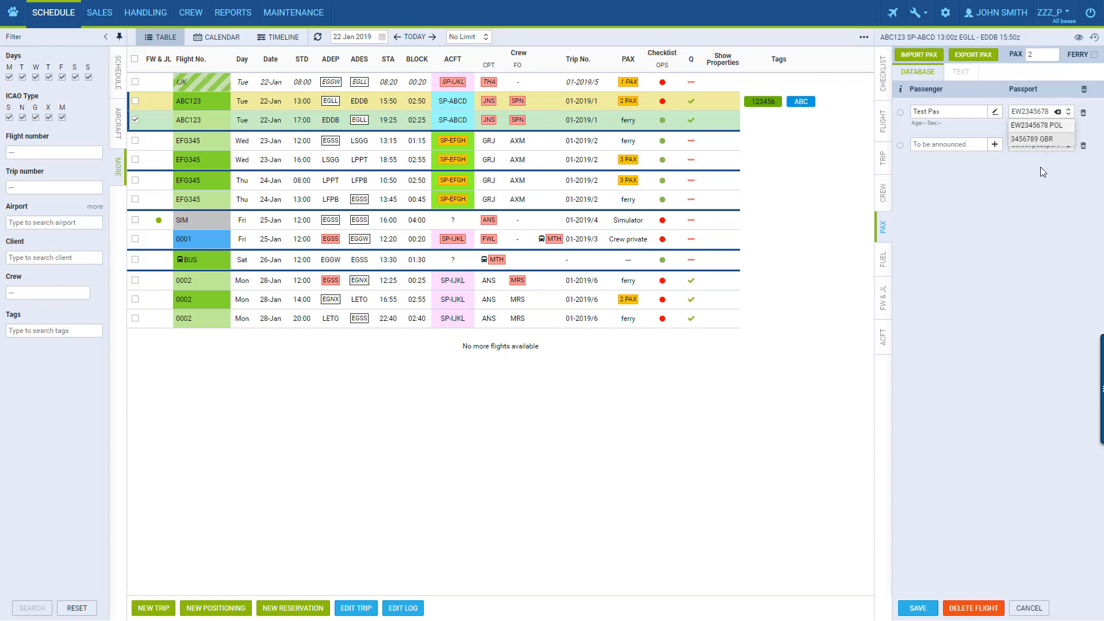
left_click(1044, 232)
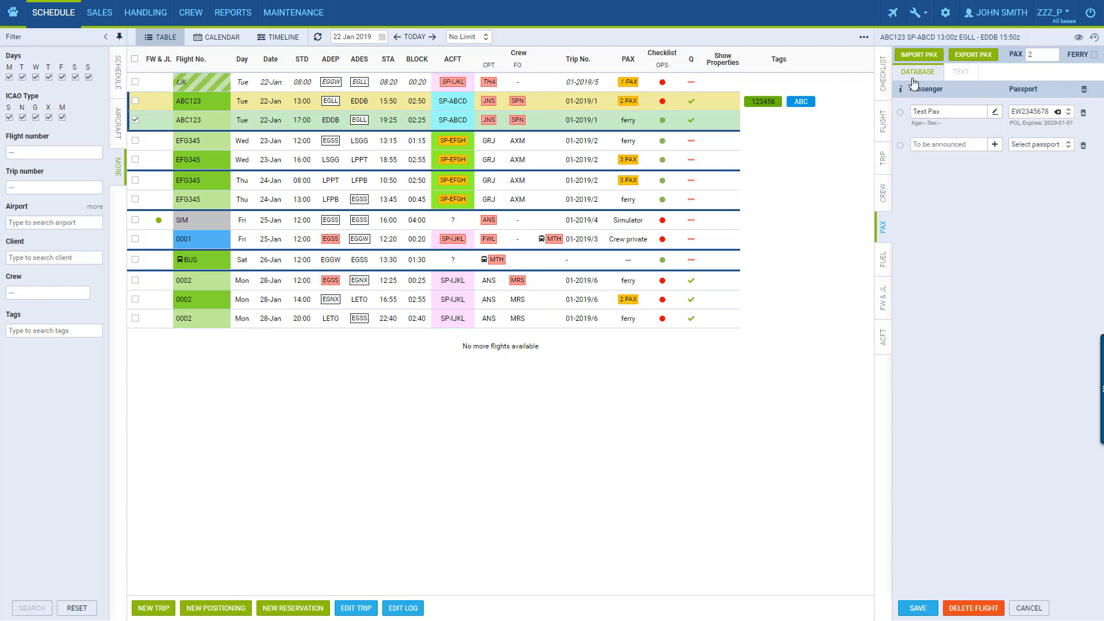
mouse_move(962, 72)
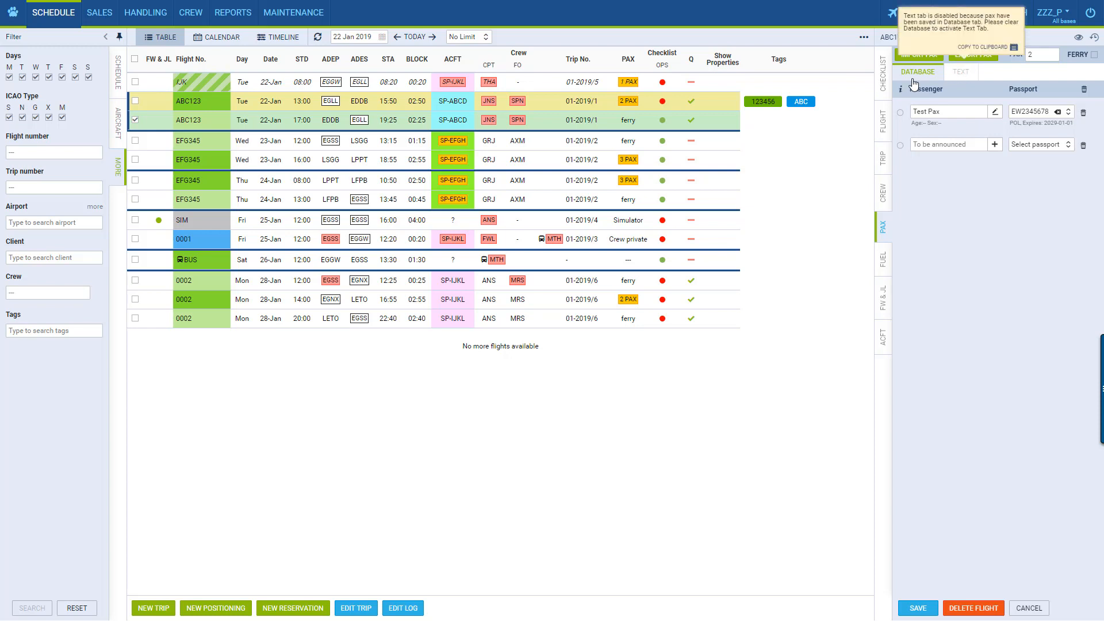
Step: Delete both passenger rows from the database list and switch to the empty free-text passenger list
left_click(1084, 113)
left_click(1084, 114)
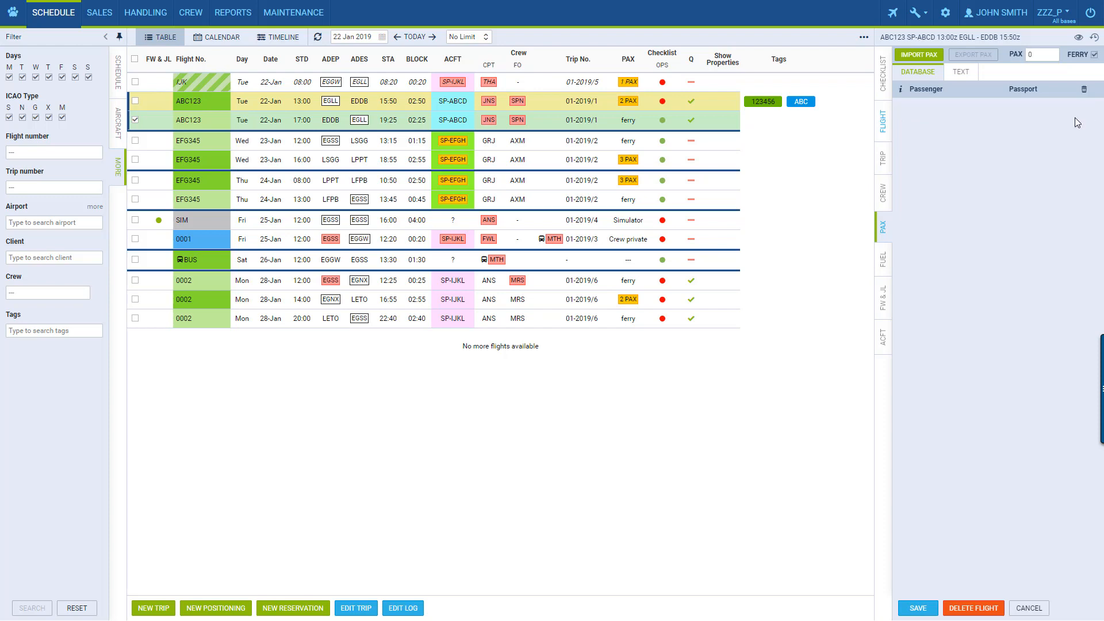
left_click(961, 75)
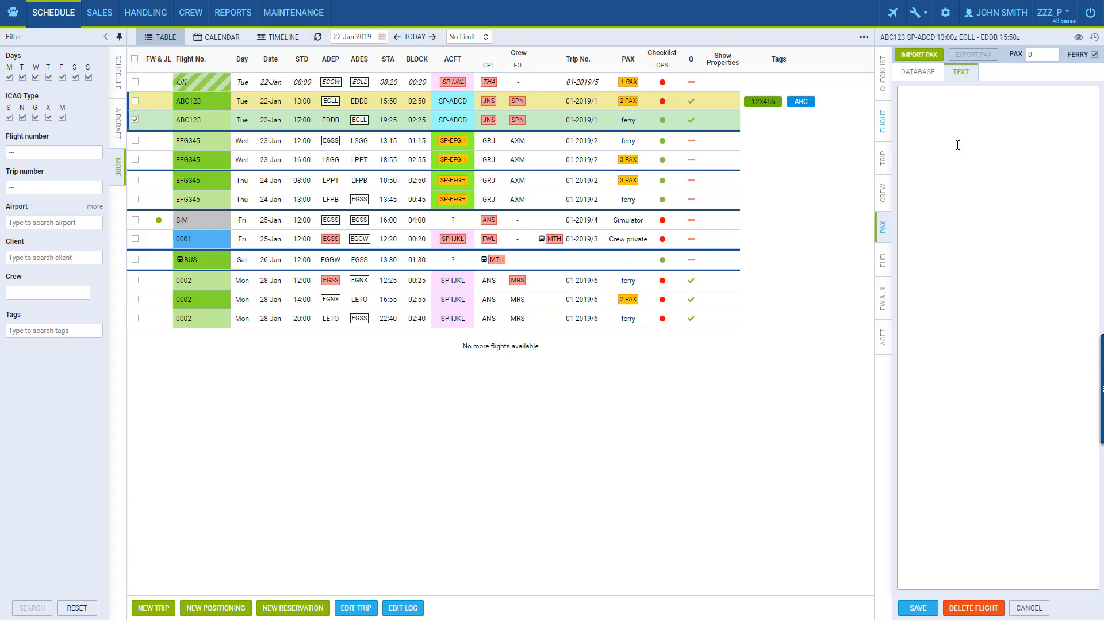
left_click(957, 145)
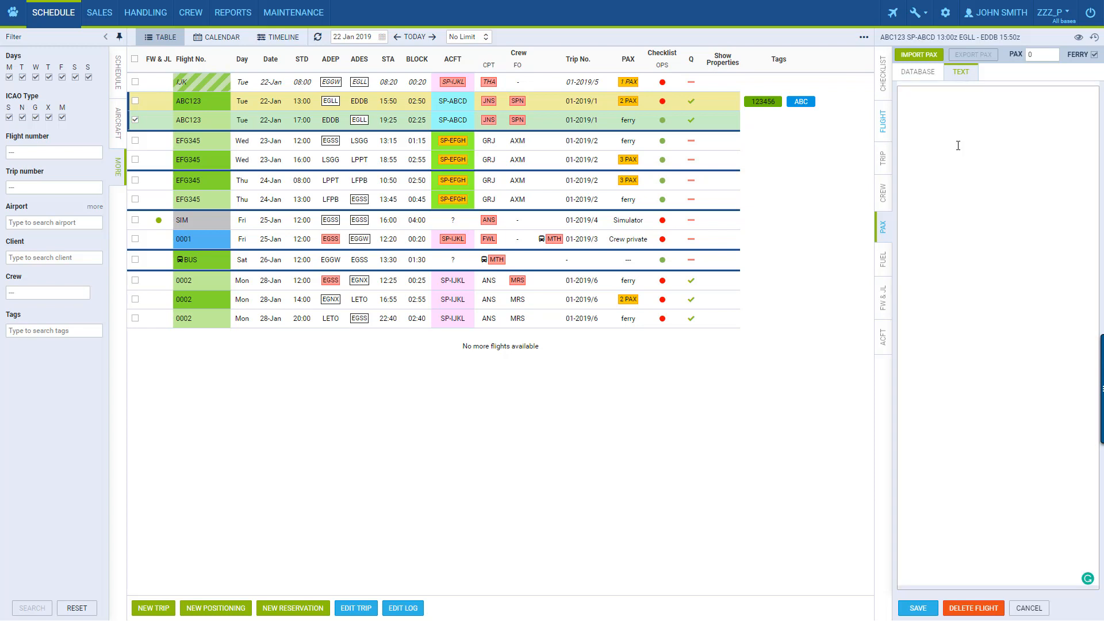
type("m")
key("BackSpace")
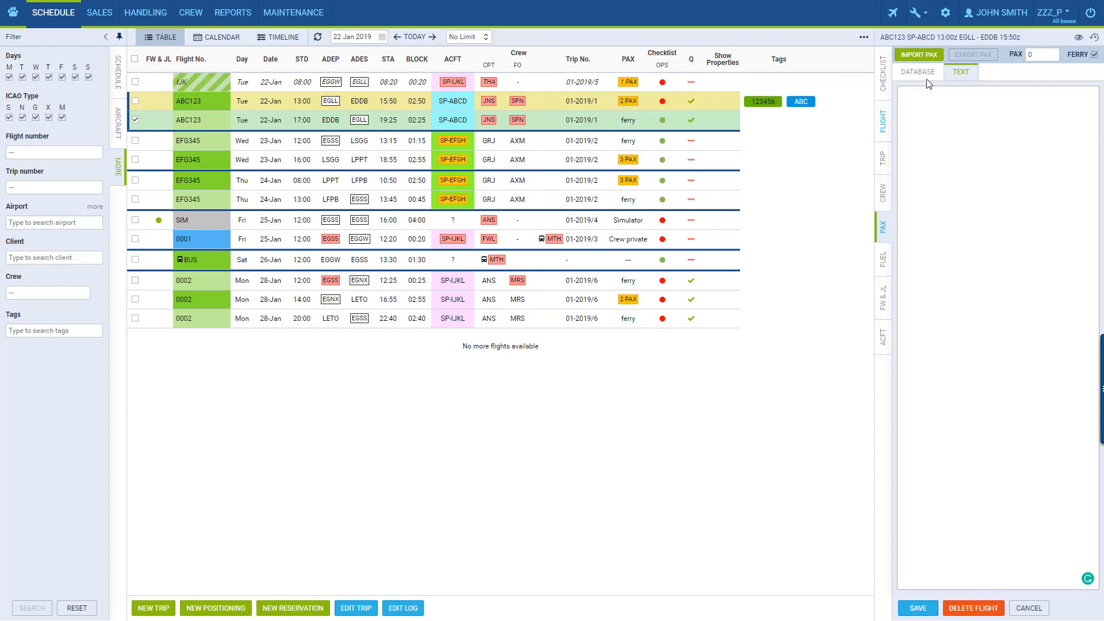
Step: Examine the passenger import from text and its accepted list formats, and close it without importing
left_click(919, 57)
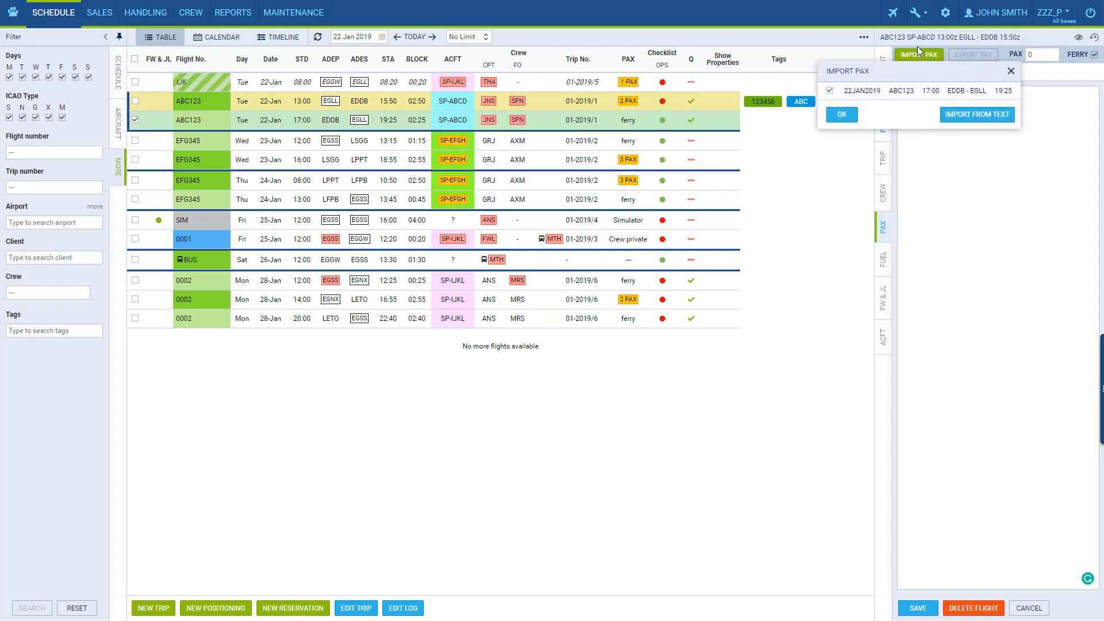
left_click(981, 118)
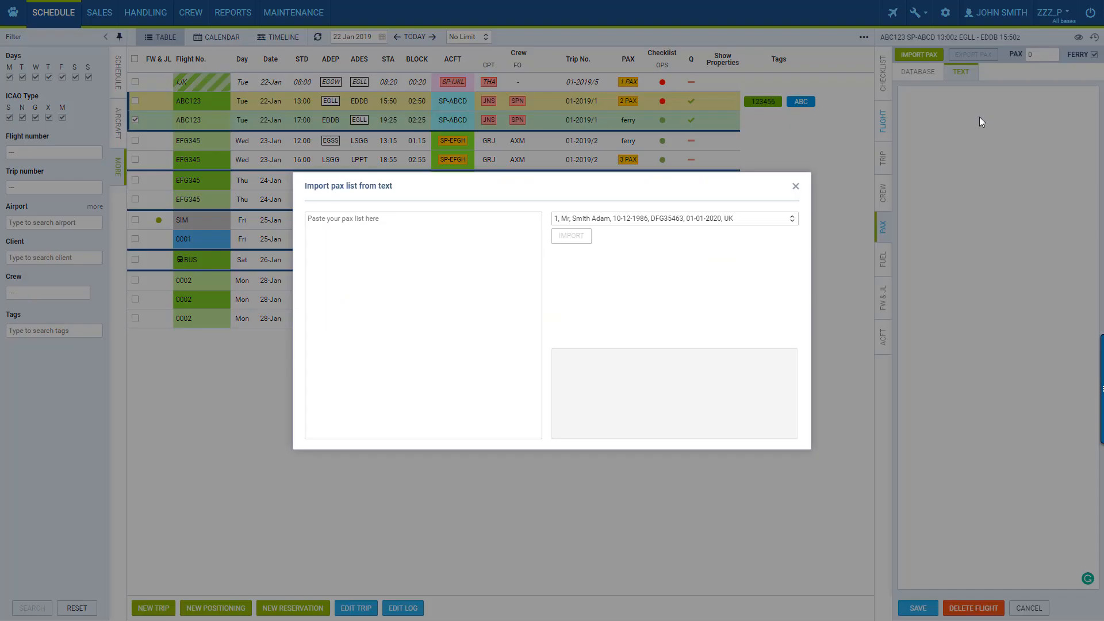
left_click(360, 230)
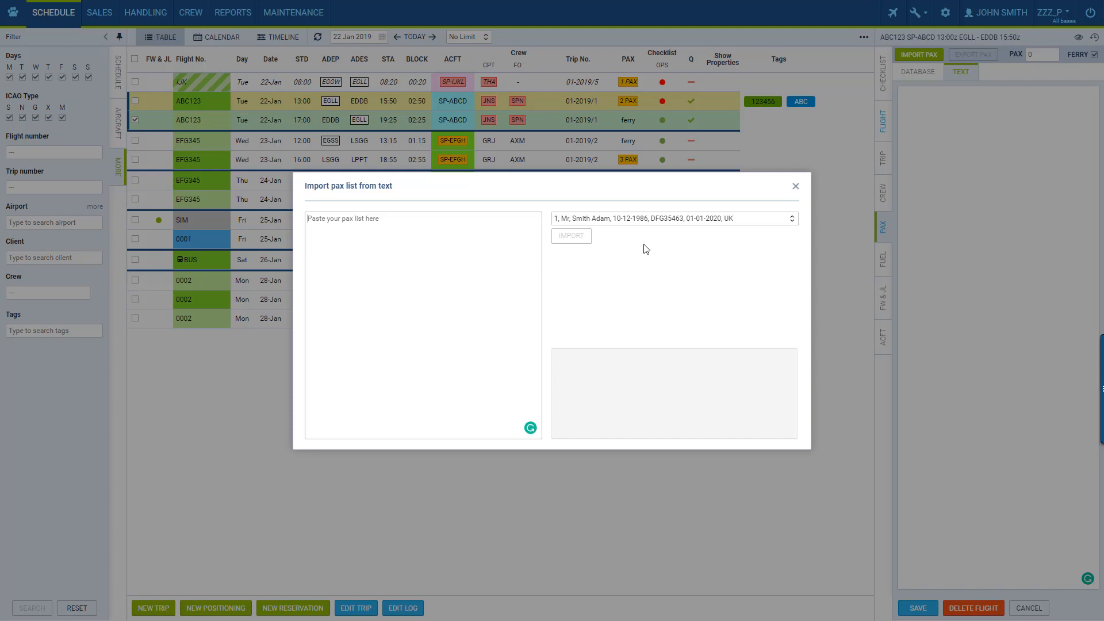
left_click(653, 222)
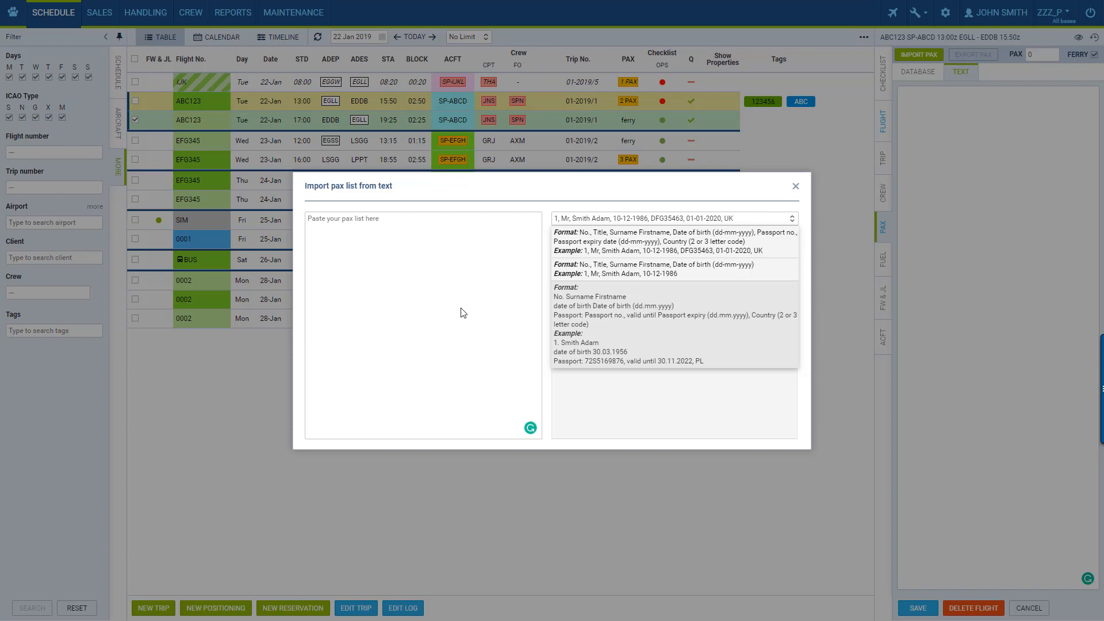
left_click(796, 187)
left_click(796, 187)
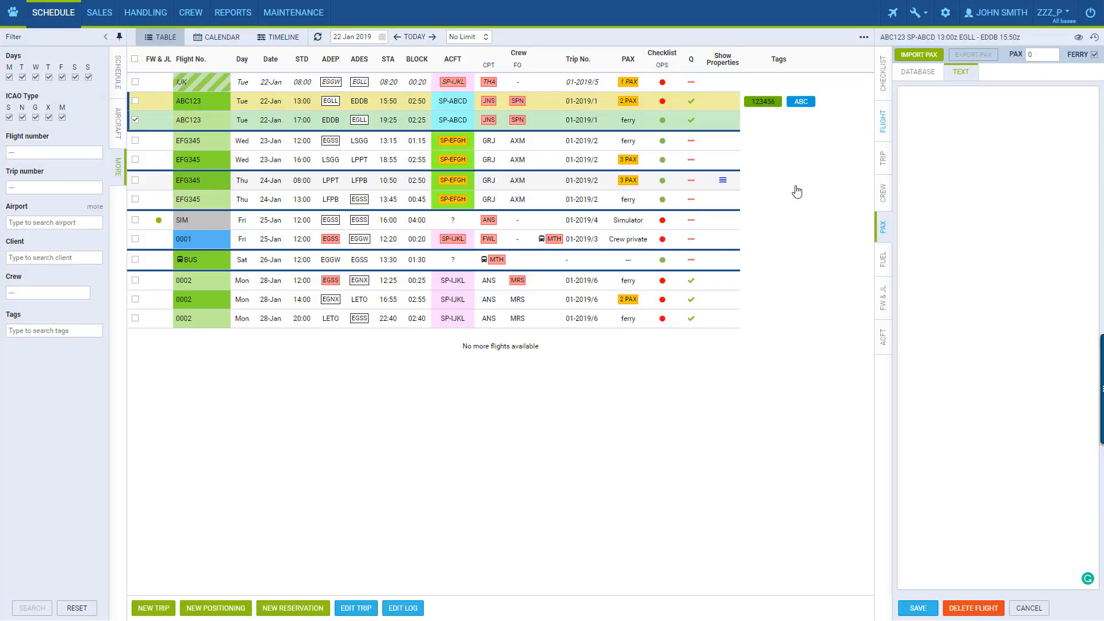
Step: Review the fuel offers and the Berlin (EDDB) fuel request to Turbo Fuel Services, and cancel the order
left_click(883, 261)
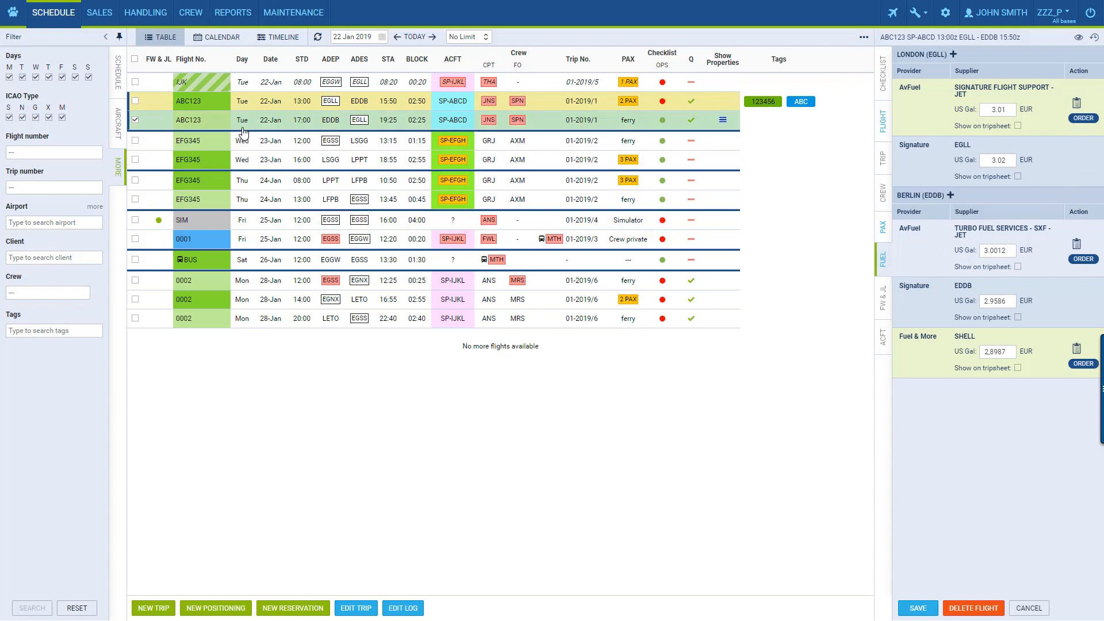
left_click(144, 18)
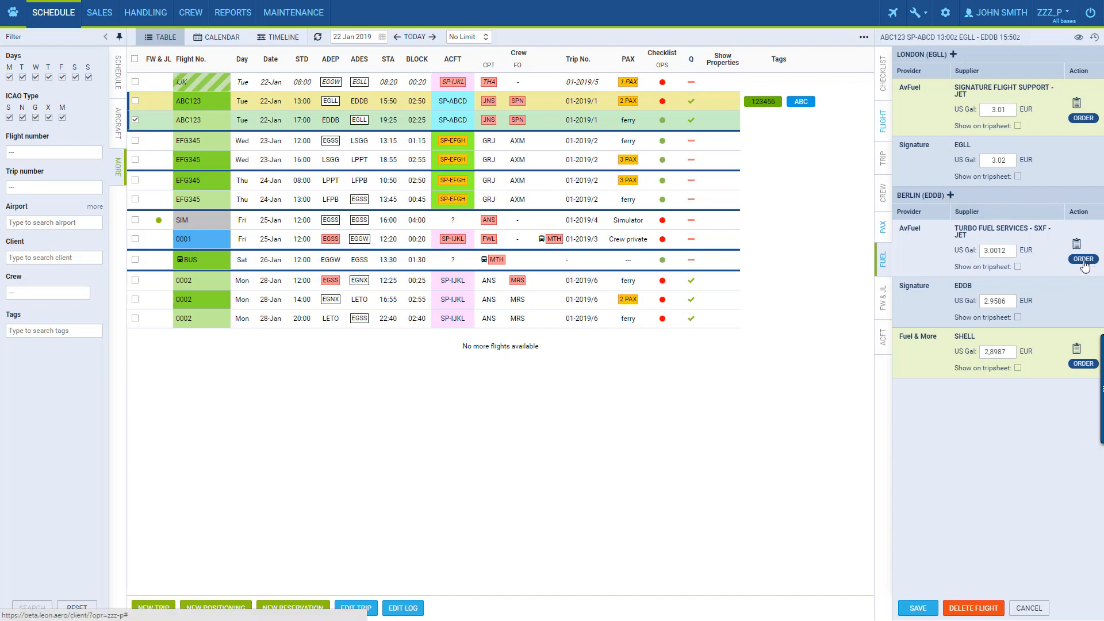
left_click(1084, 259)
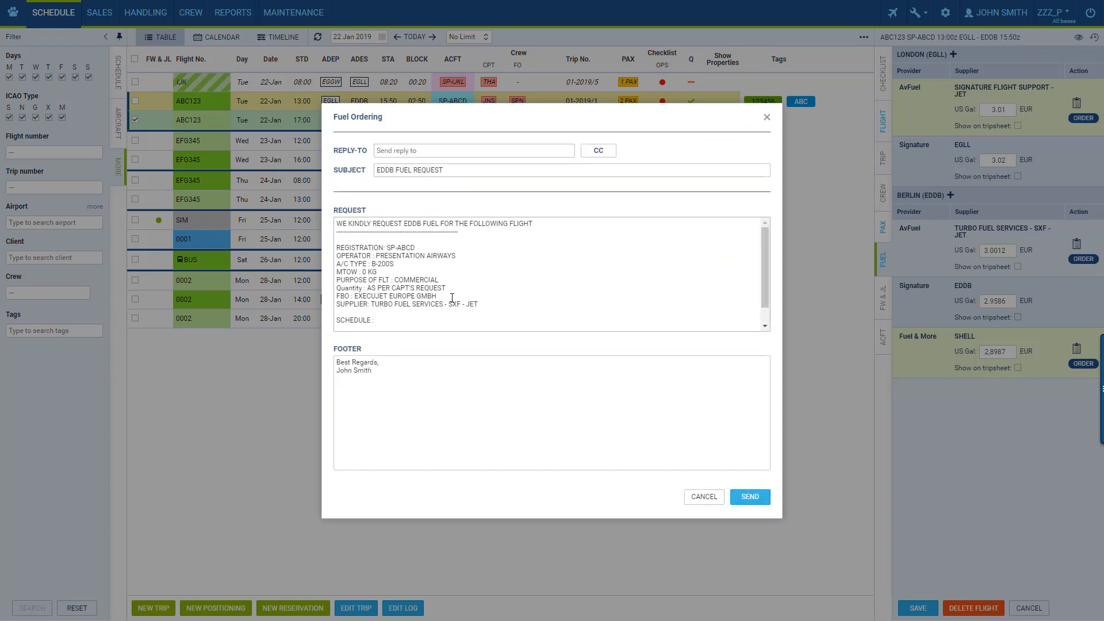
scroll(452, 298, "down", 1)
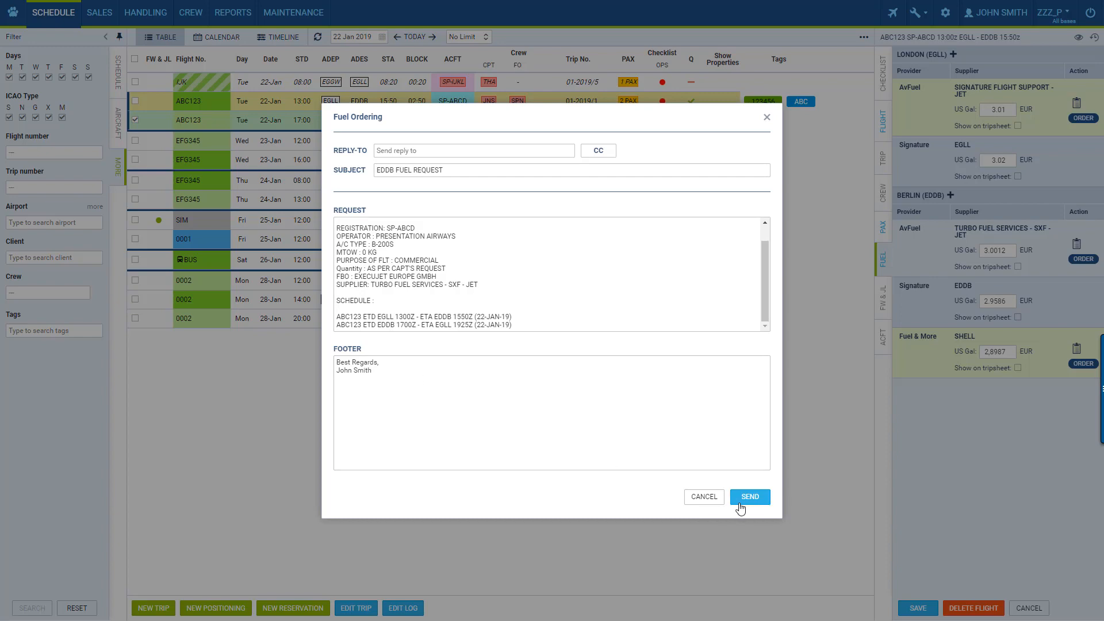
left_click(702, 496)
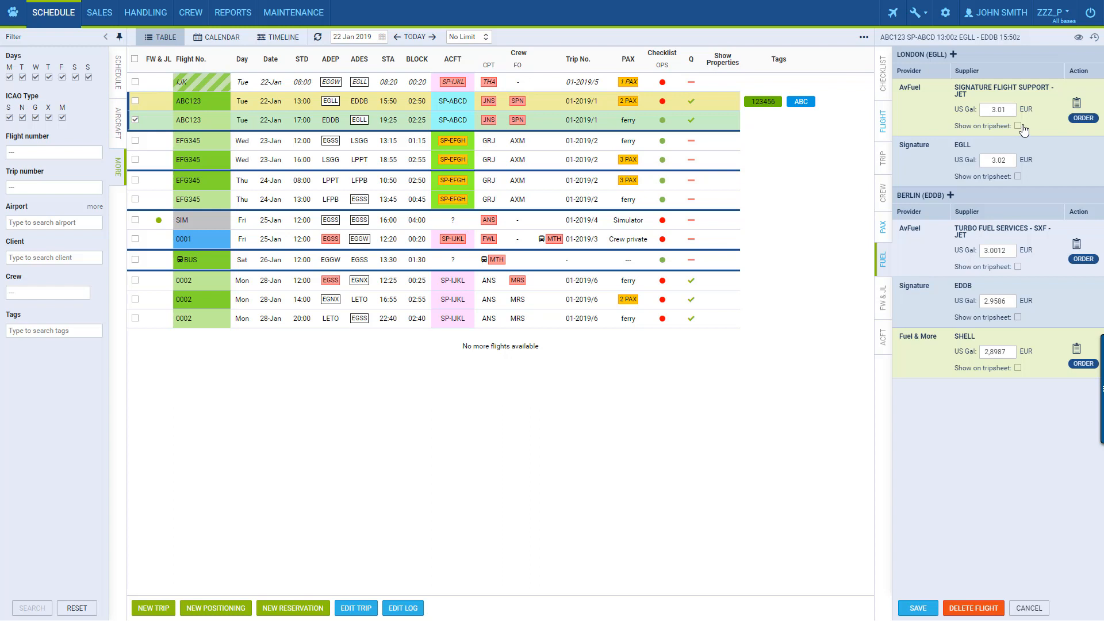
Step: Add a blank fuel price entry for London (EGLL) and look through its provider choices
mouse_move(1078, 108)
left_click(953, 54)
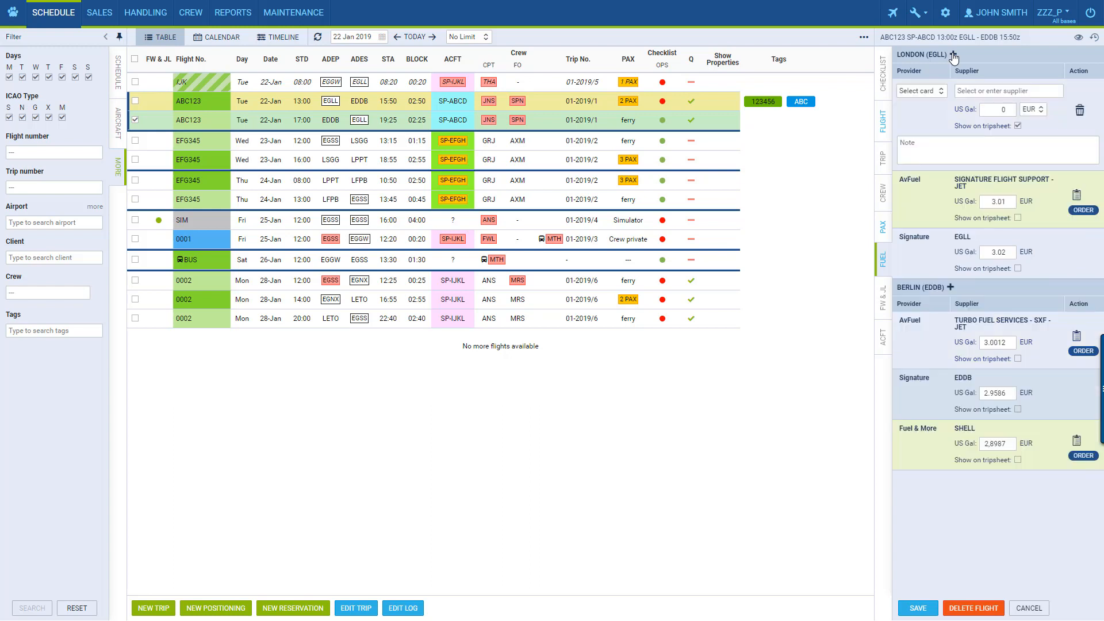
left_click(940, 92)
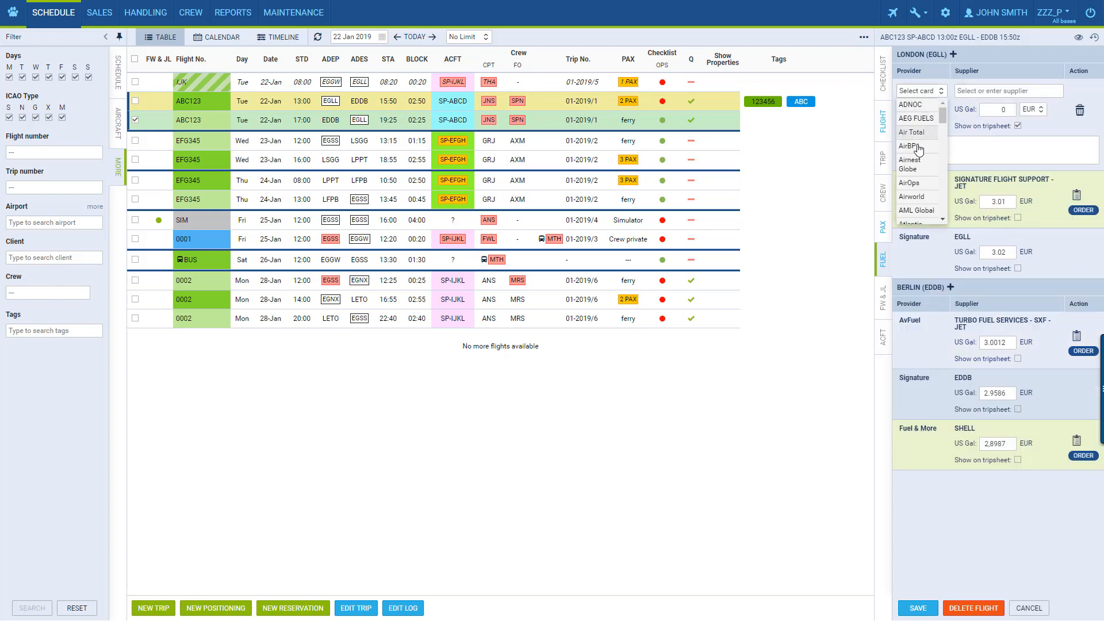
left_click(988, 89)
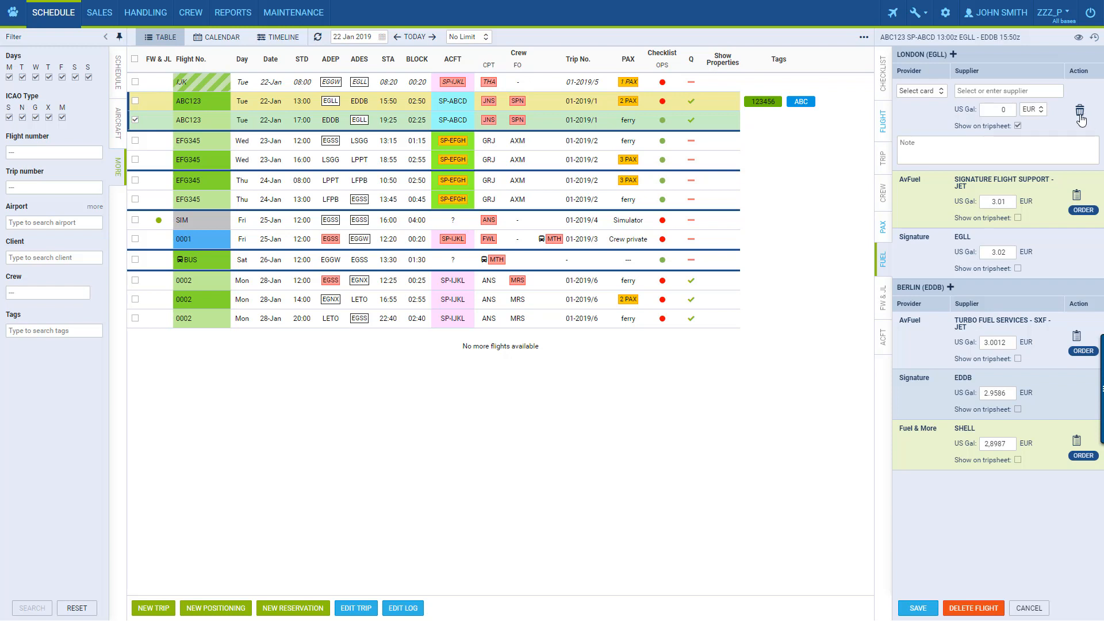
Step: Enter 16:50 as BLOFF and 17:00 as T/O in the flight watch, and try to save the flight
left_click(888, 299)
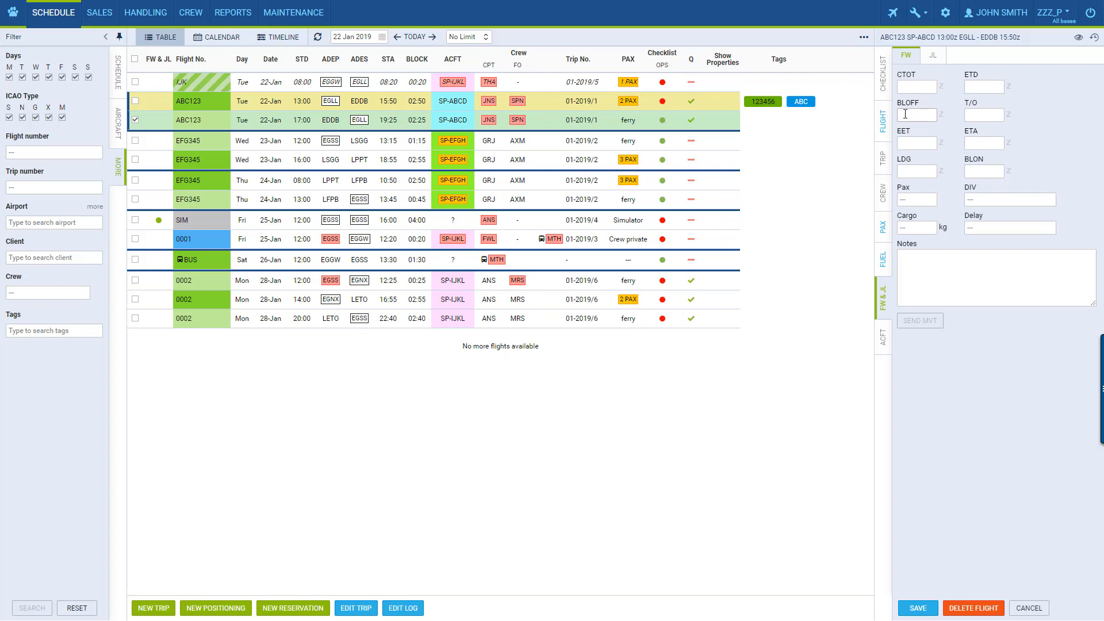
type("1250")
left_click(980, 116)
type("1700")
left_click(922, 611)
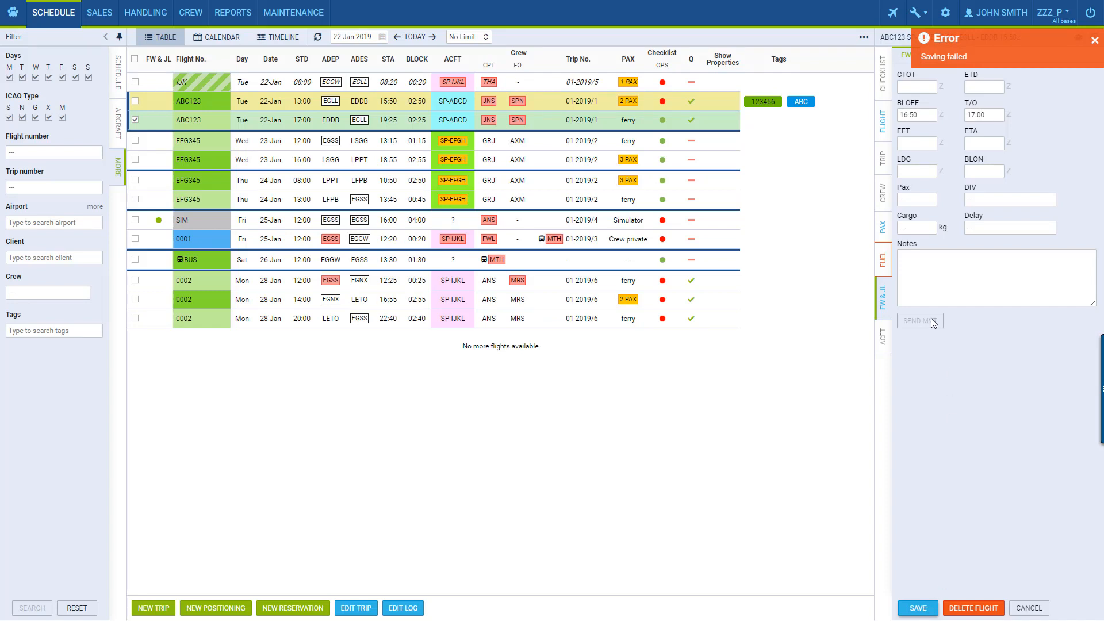
Step: Delete the blank London (EGLL) fuel entry and return to the flight watch times
left_click(884, 260)
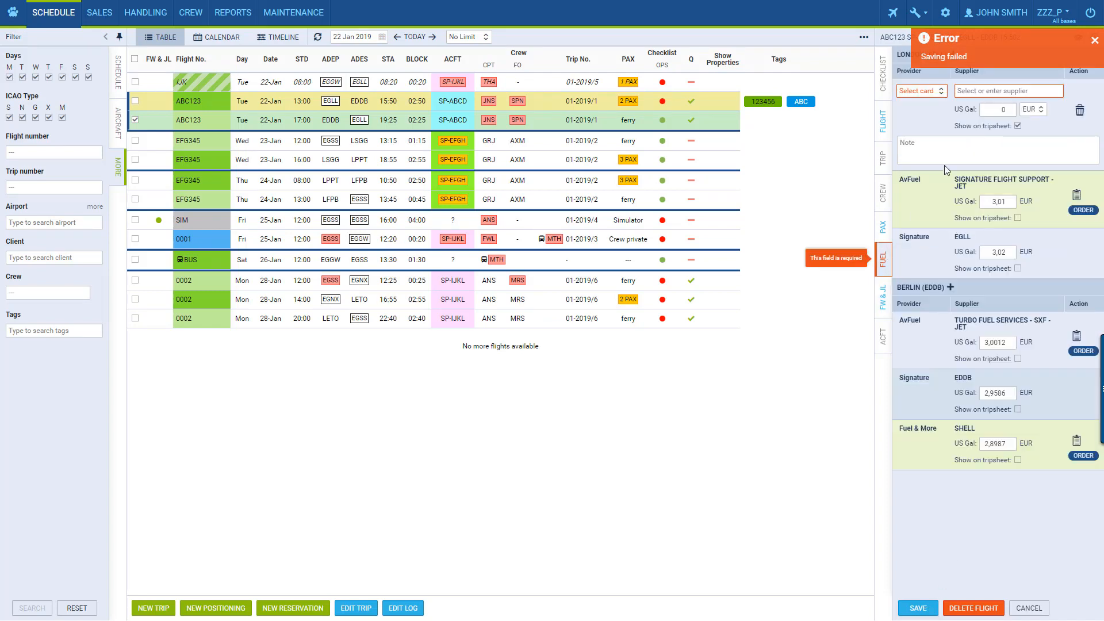
left_click(1096, 43)
left_click(1080, 110)
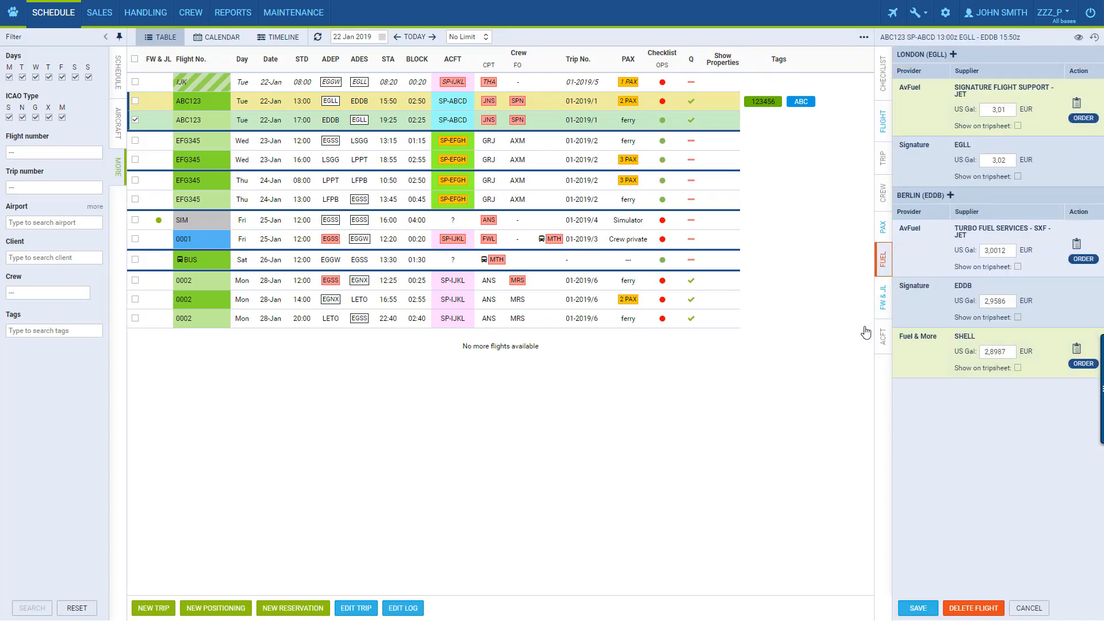
left_click(884, 297)
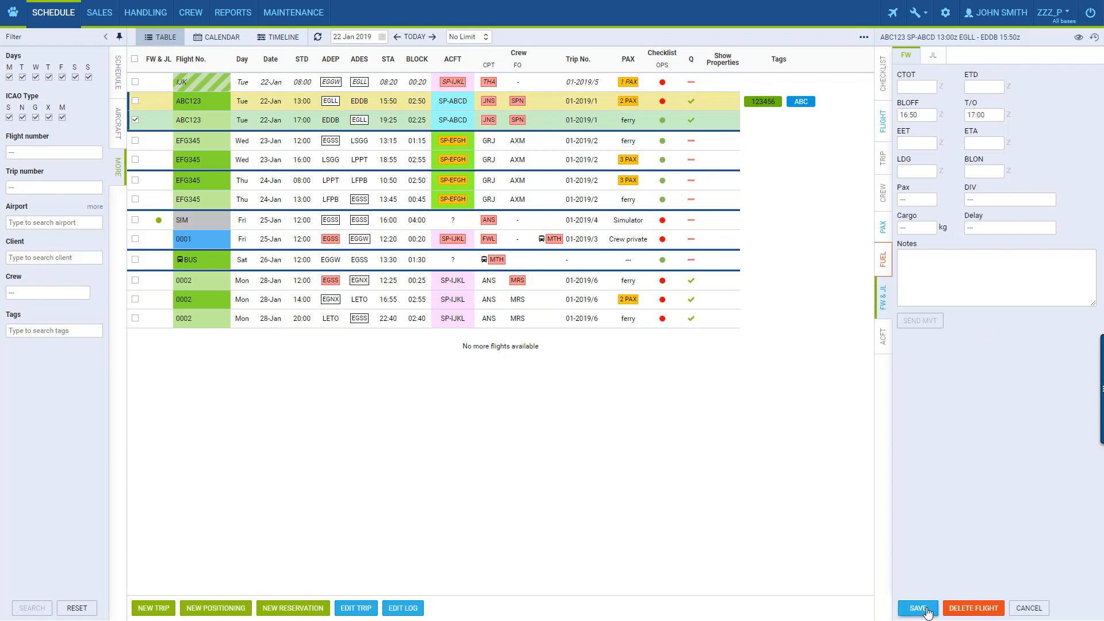
Step: Save the flight's block-off and take-off times and check the flight watch summary of the first ABC123 leg
left_click(928, 610)
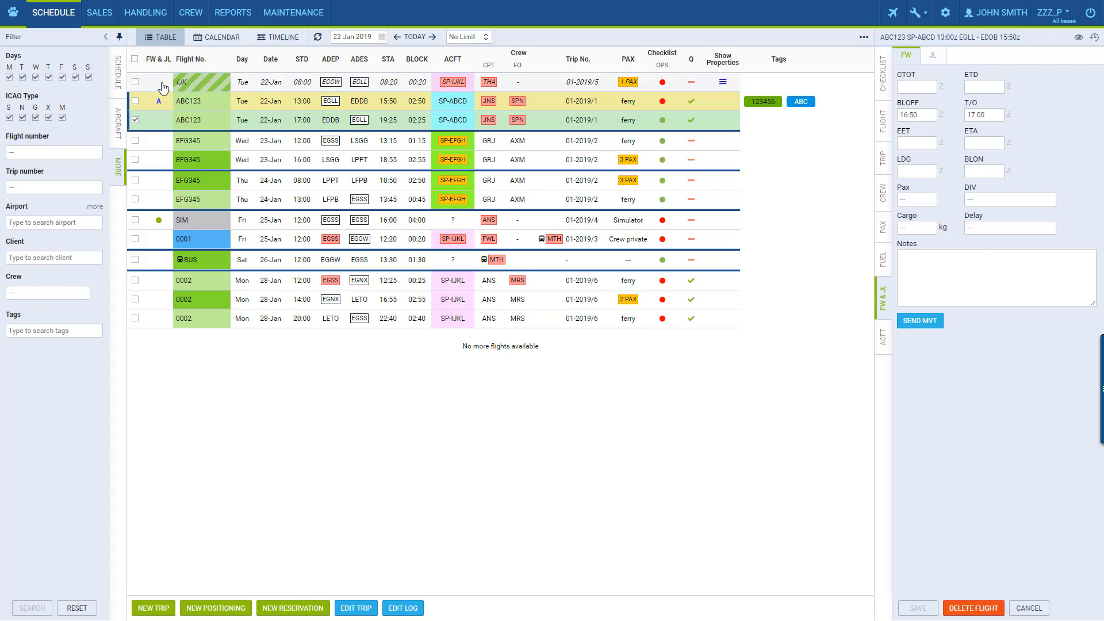
mouse_move(159, 105)
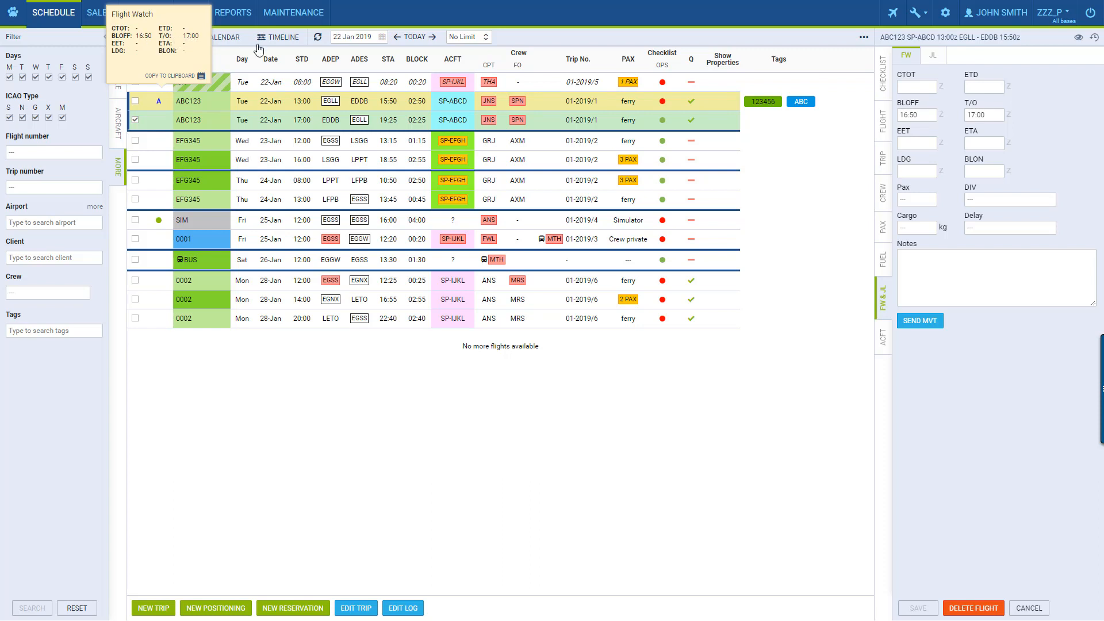
Step: Set the landing time (LDG) to 19:25 in the flight watch and save the flight
left_click(923, 172)
type("1925")
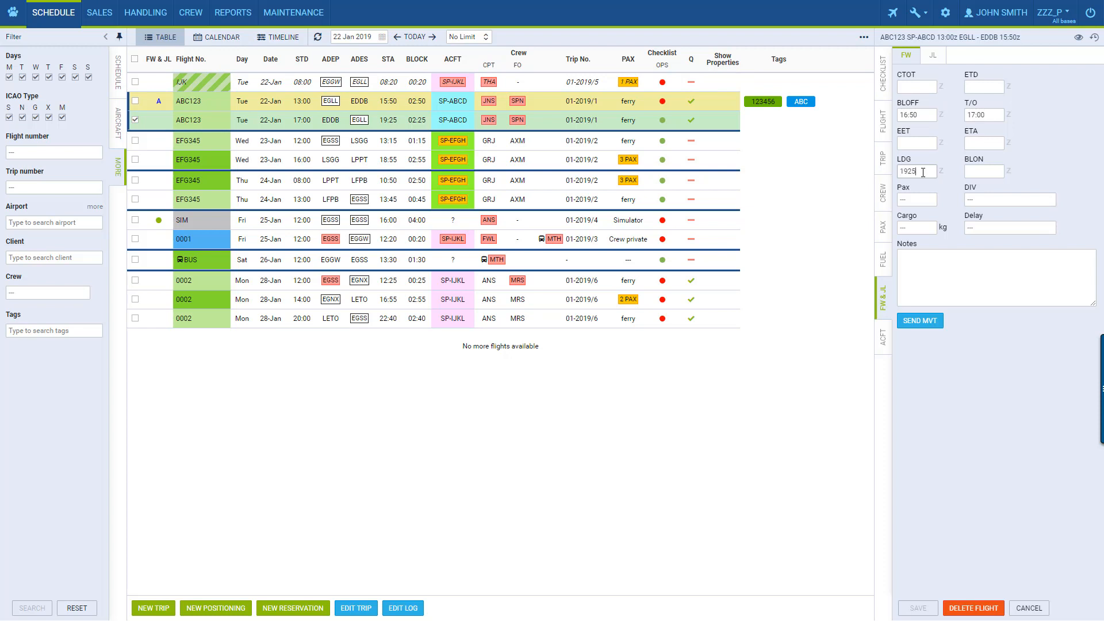
left_click(976, 389)
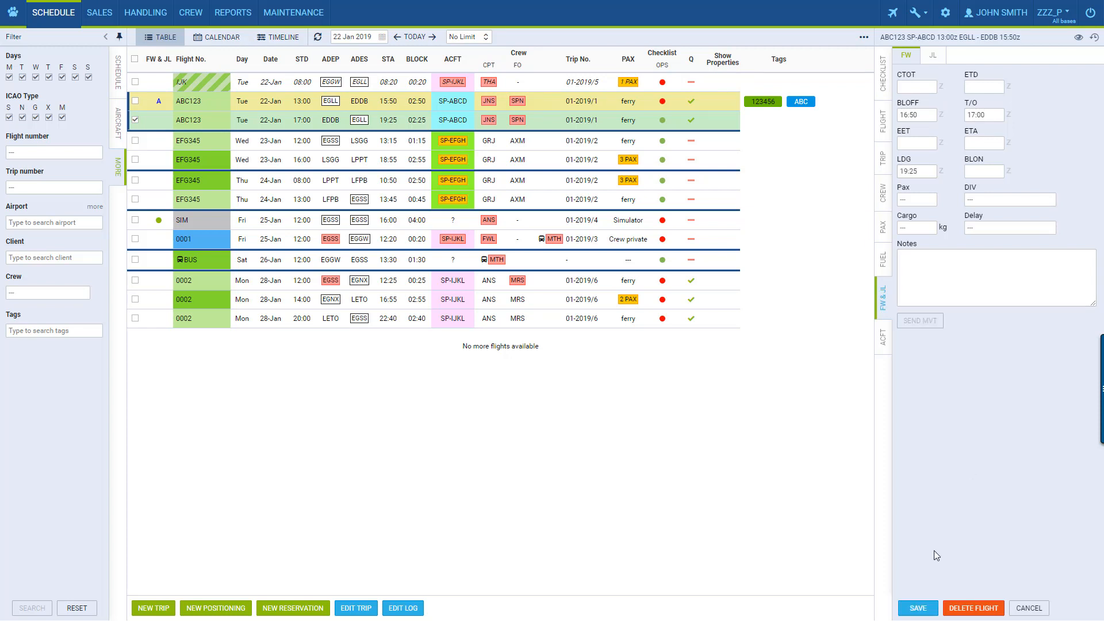
left_click(922, 607)
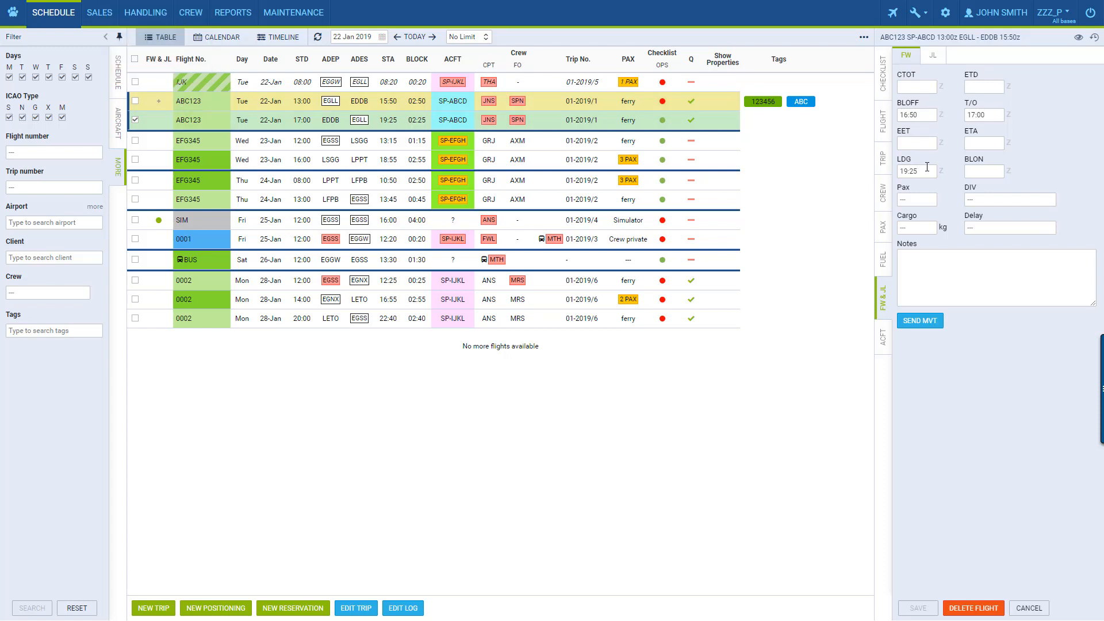
Step: Set the block-on time (BLON) to 19:30 in the flight watch and save the flight
left_click(979, 171)
type("19:30")
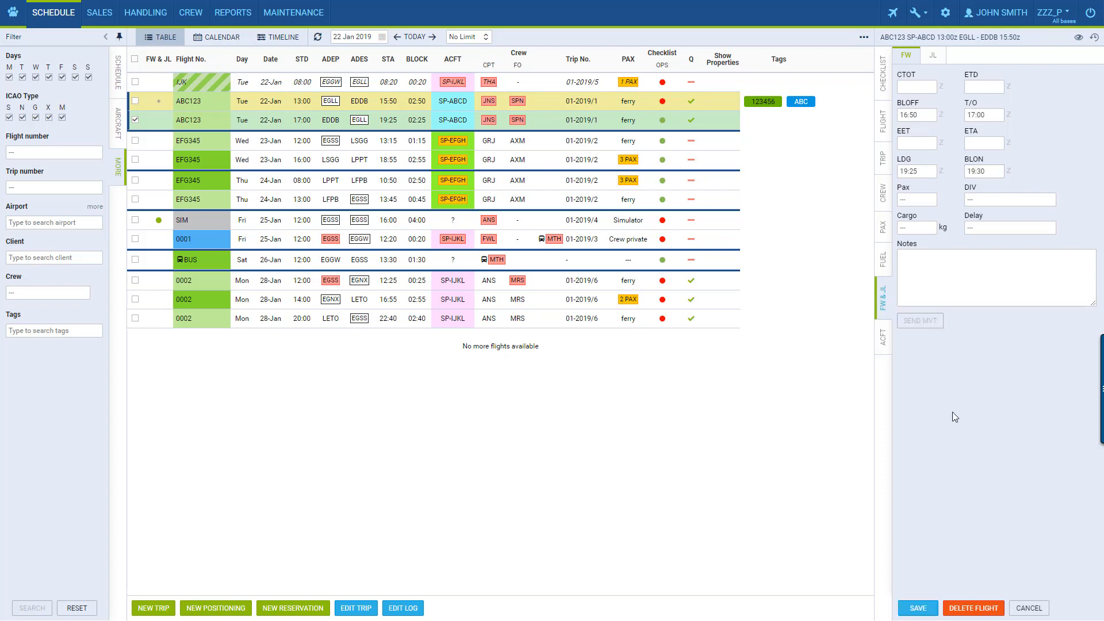
left_click(919, 610)
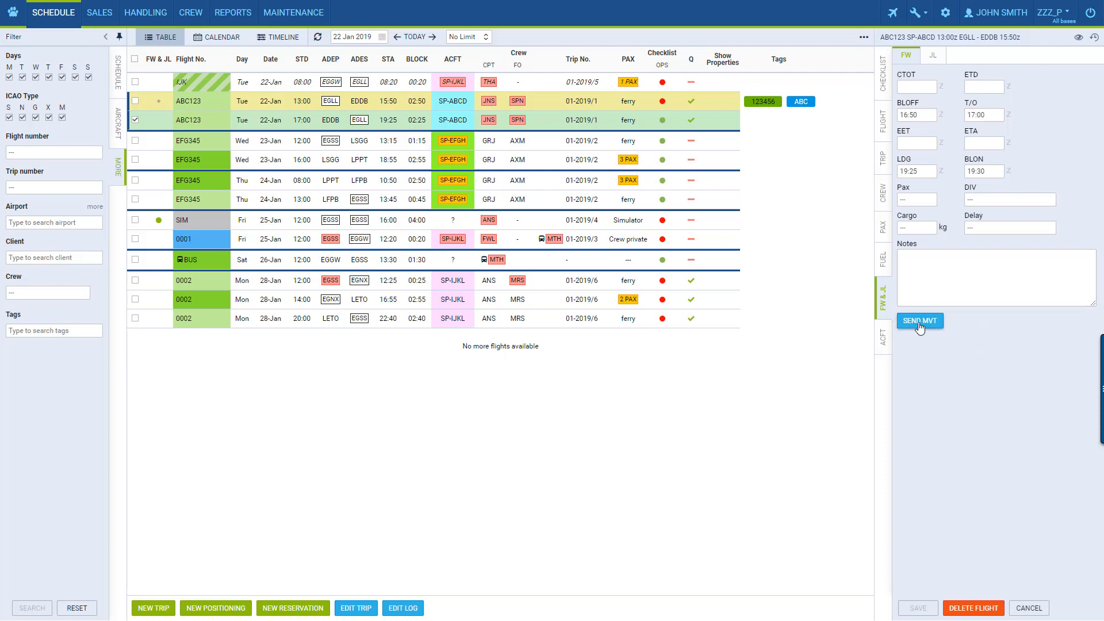
Step: Review the trip's take-off and landing email recipients and the flight's journey log fields, and return to the flight watch
left_click(884, 162)
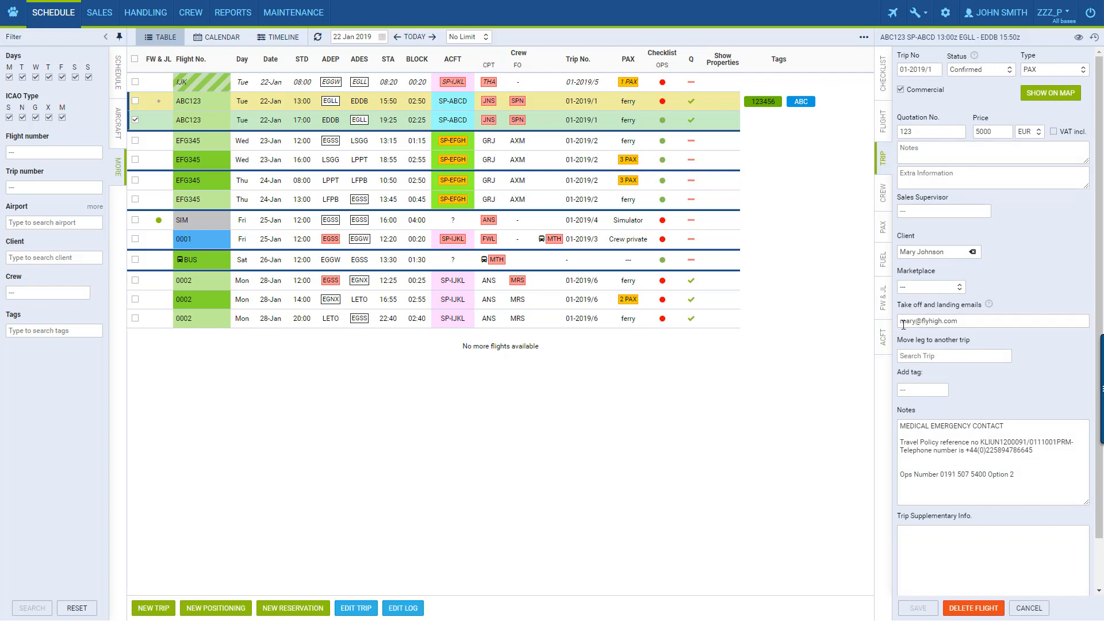
left_click(886, 302)
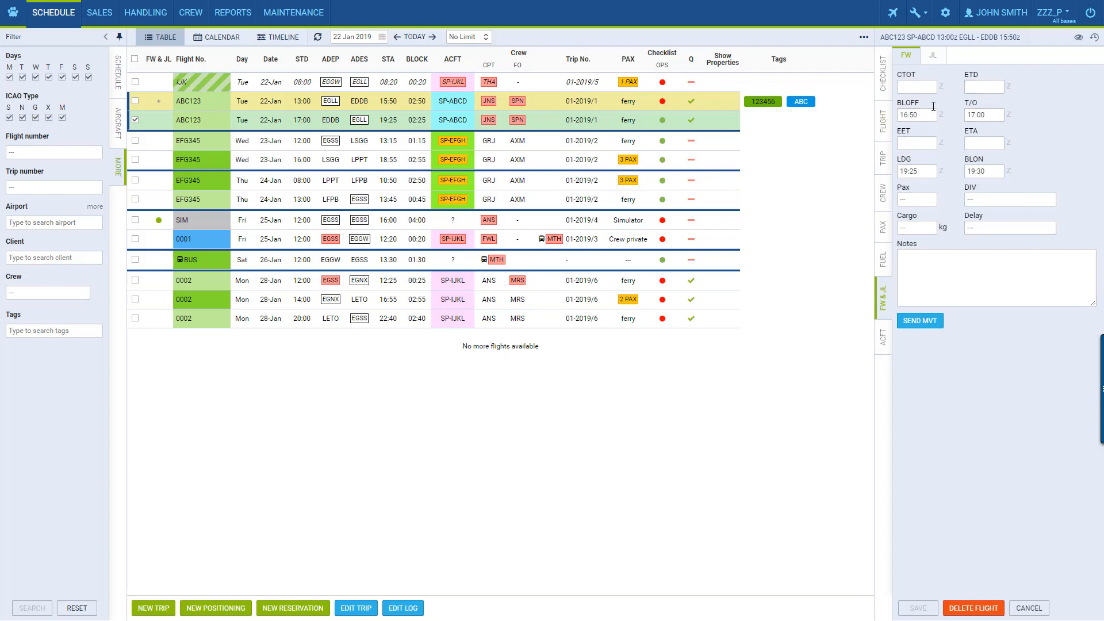
left_click(935, 57)
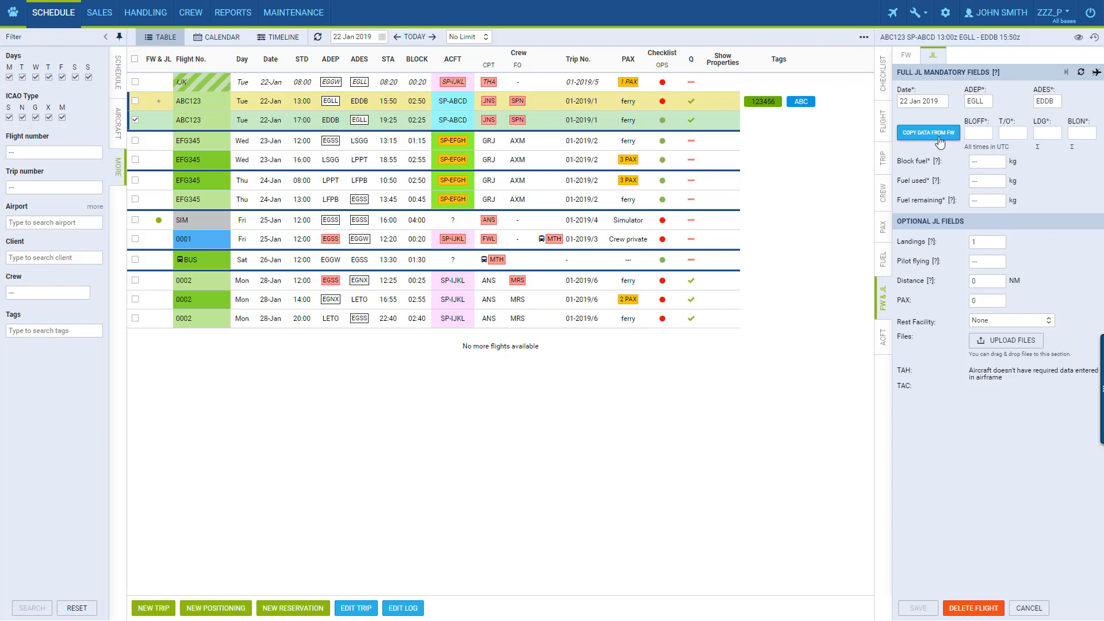
left_click(907, 55)
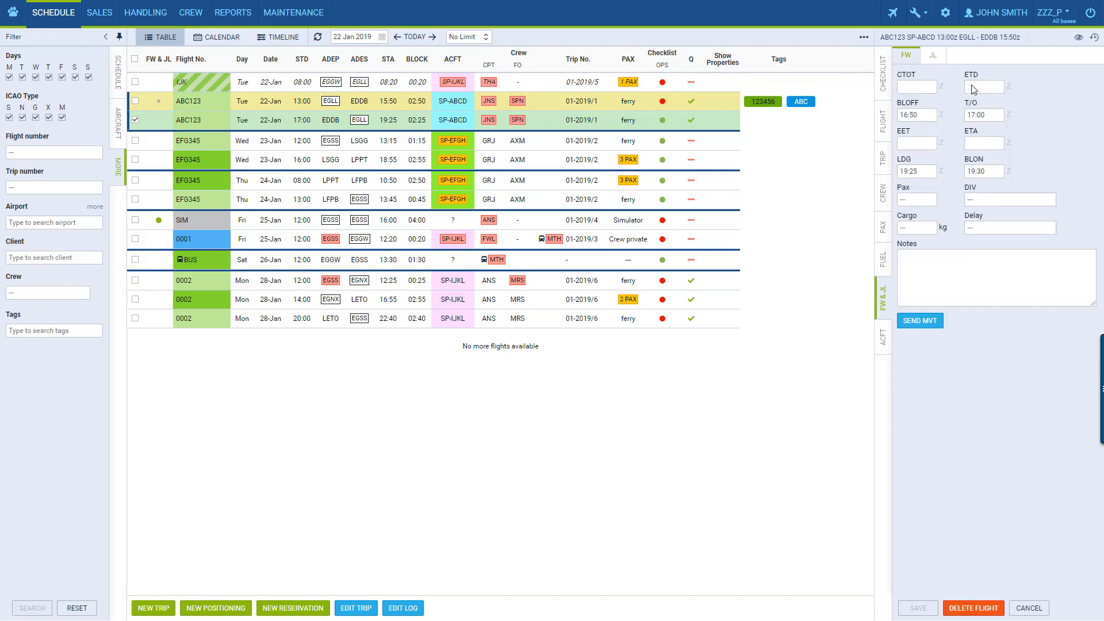
Step: Copy the flight watch times into the journey log and enter 2500 kg block fuel and 1000 kg fuel used
left_click(933, 56)
left_click(933, 128)
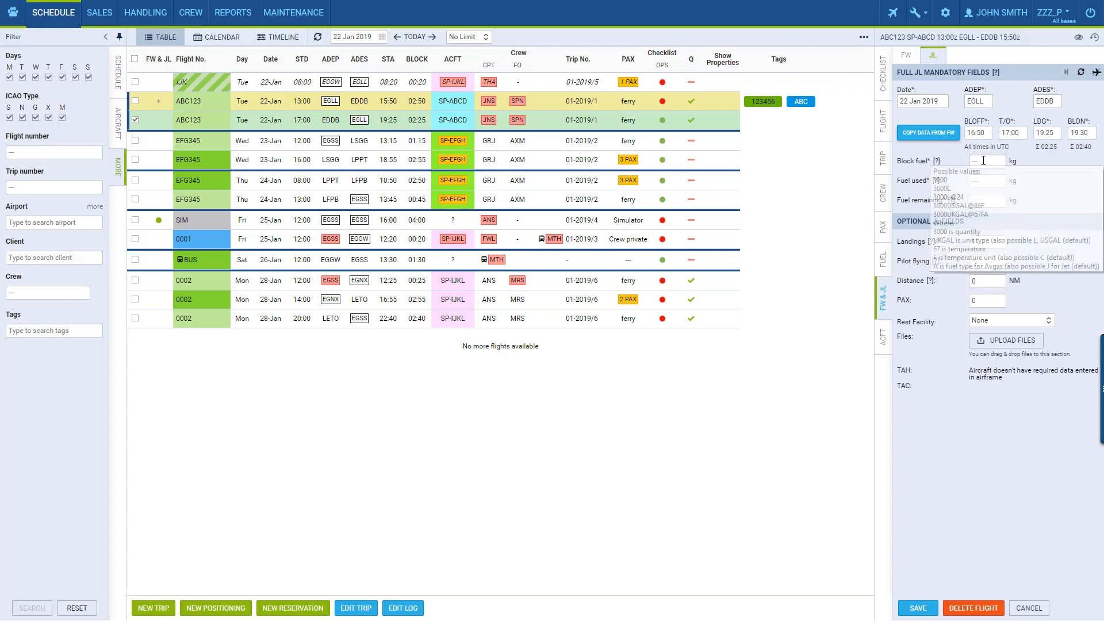
left_click(983, 160)
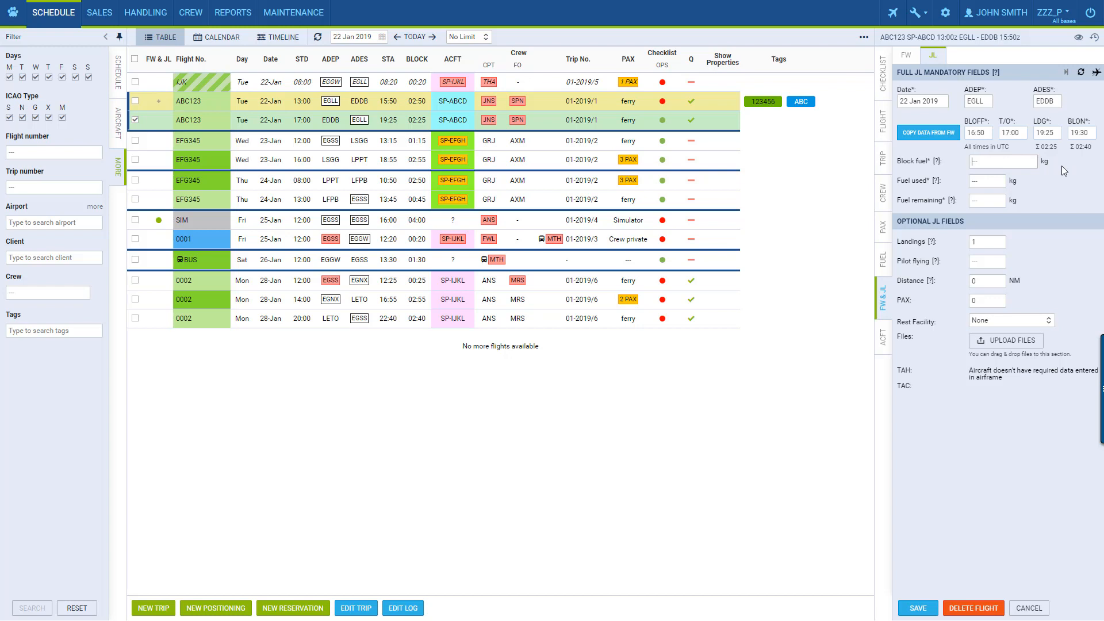
mouse_move(993, 162)
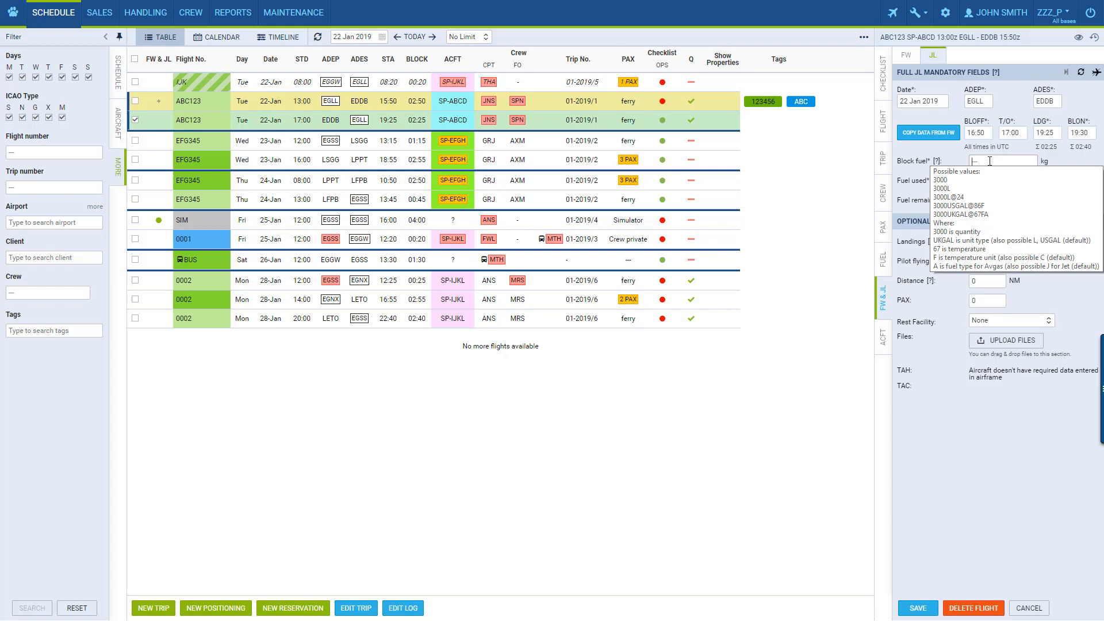
type("2500")
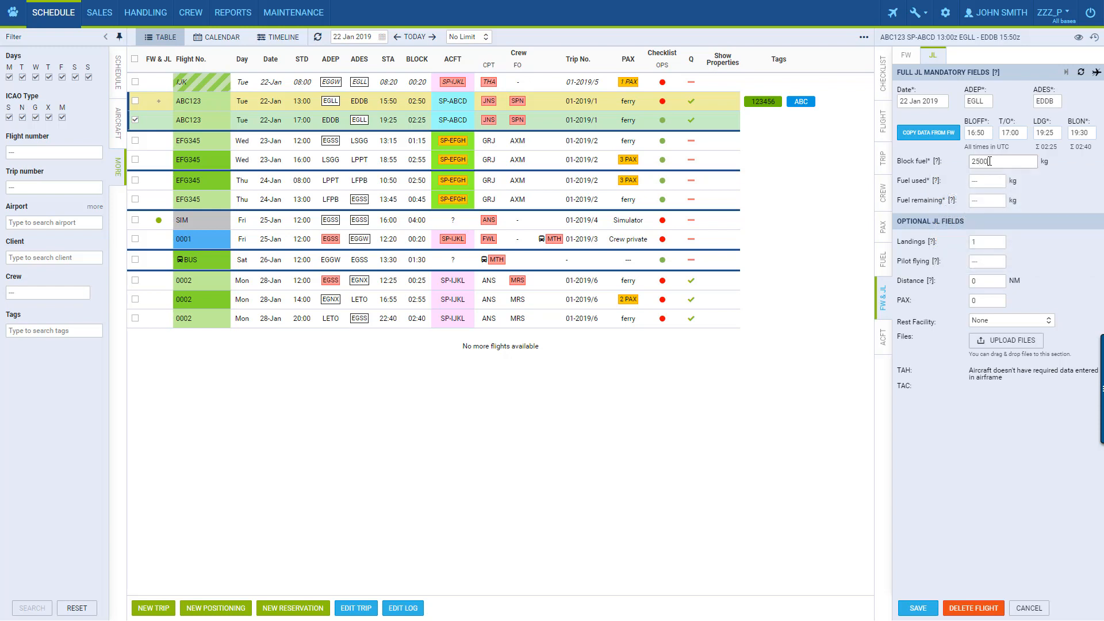
left_click(983, 180)
type("0")
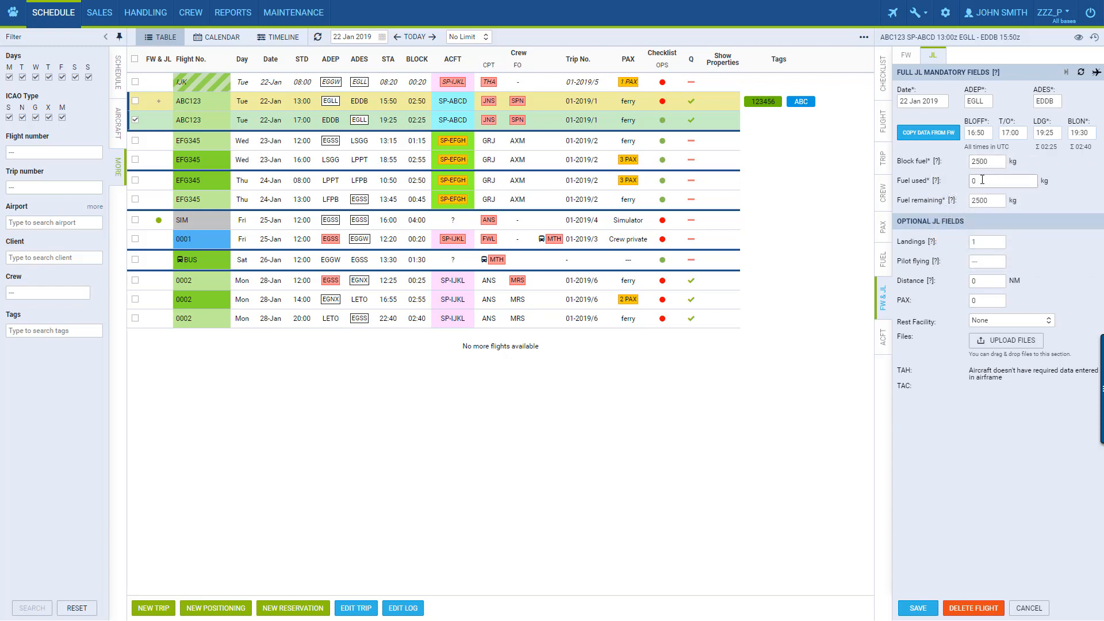
type("1000")
key("Tab")
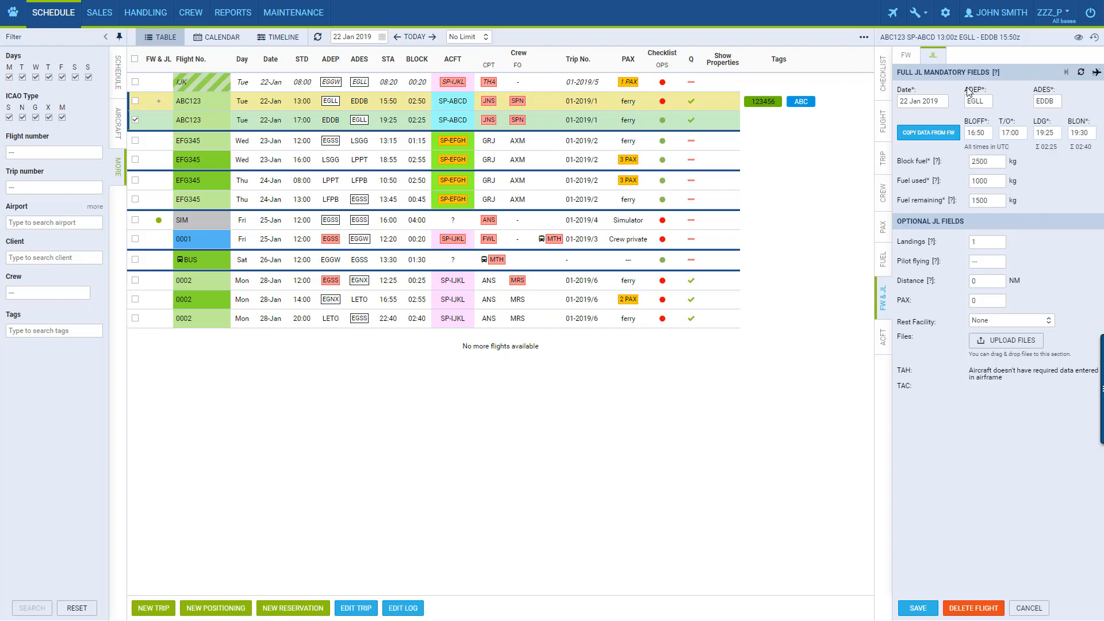
Step: Save the journey log ignoring the warnings, and check the status and colour of the first ABC123 leg in the schedule
left_click(927, 607)
left_click(930, 606)
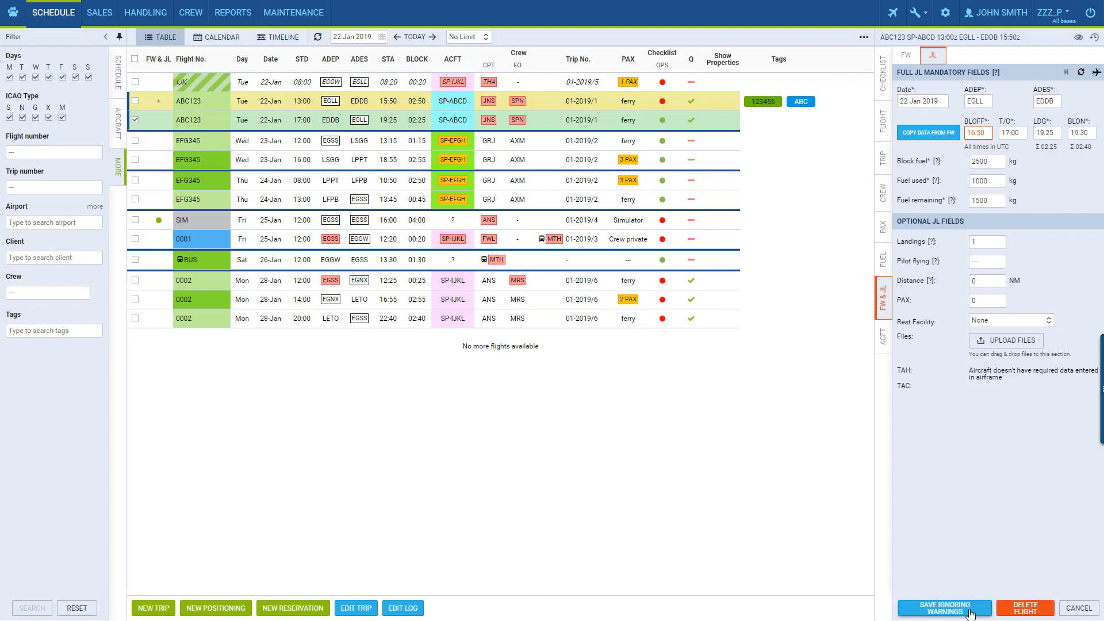
left_click(970, 612)
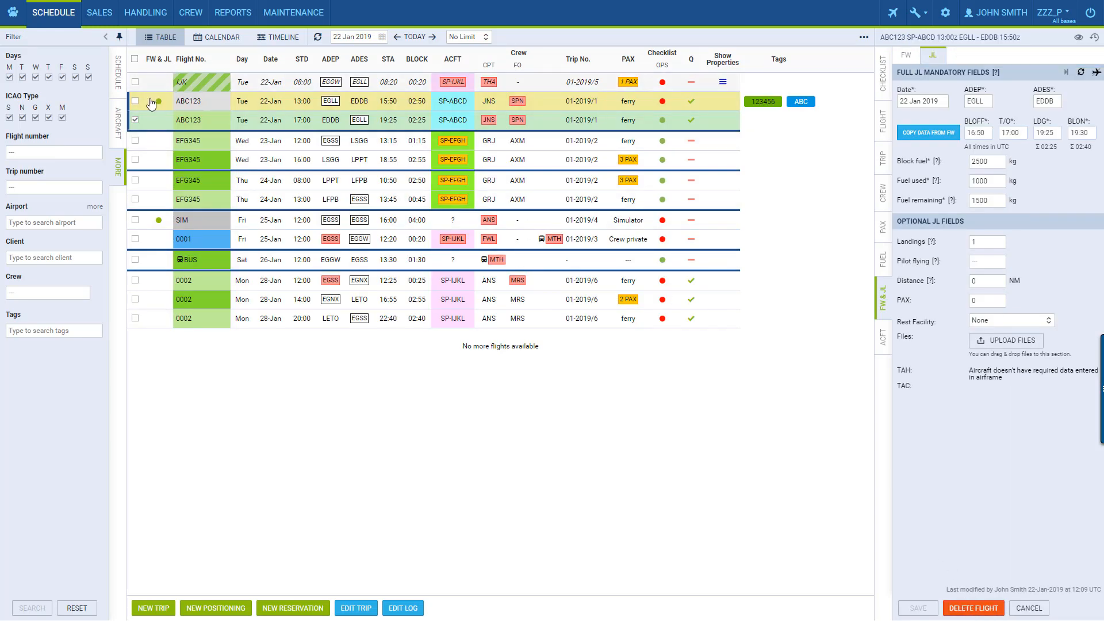
mouse_move(159, 109)
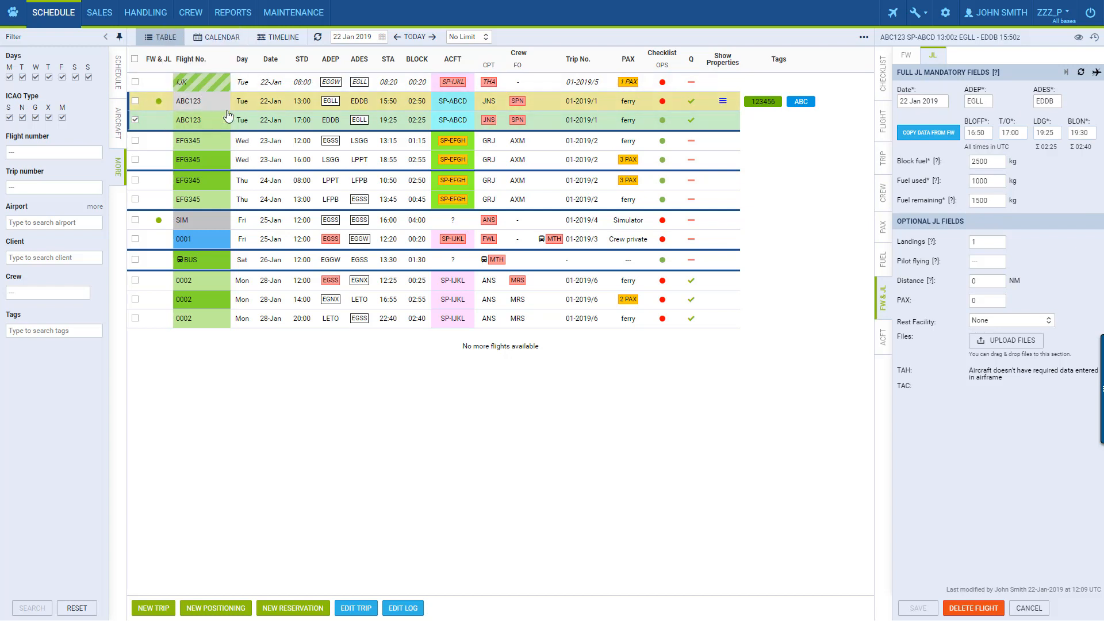
mouse_move(216, 104)
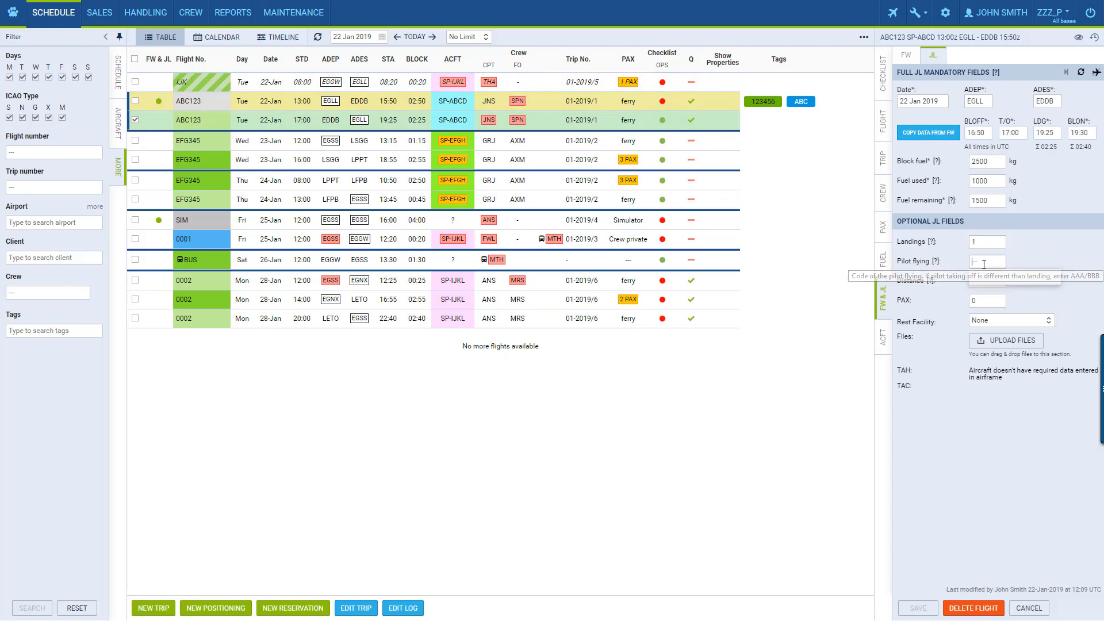
Step: Set the pilot flying to JNS/SPN in the optional journey log fields and save the flight
left_click(984, 263)
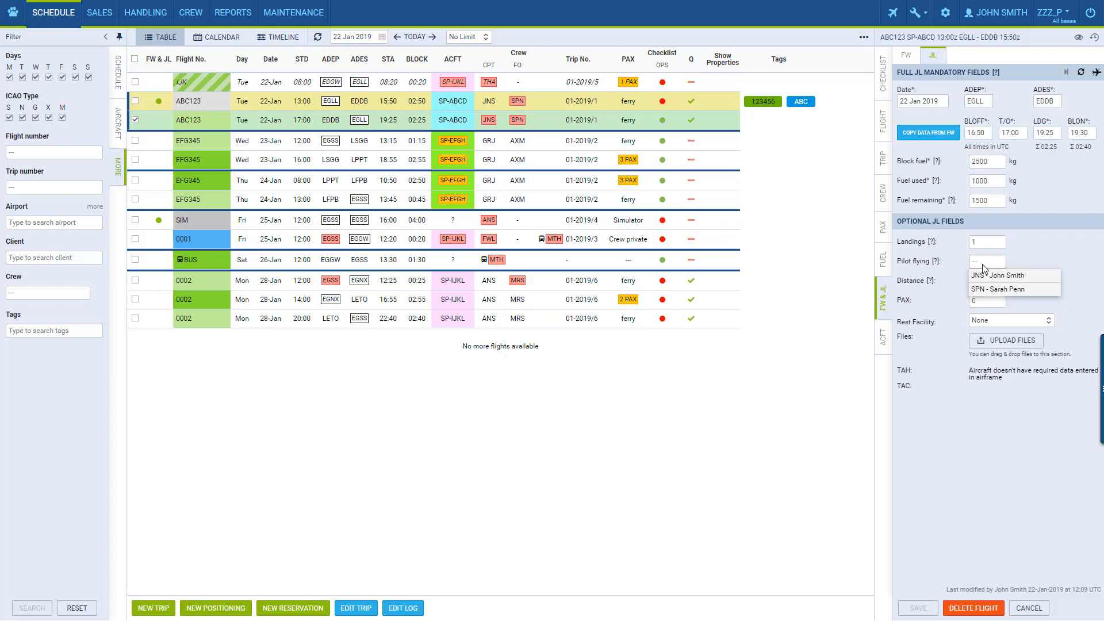
left_click(995, 276)
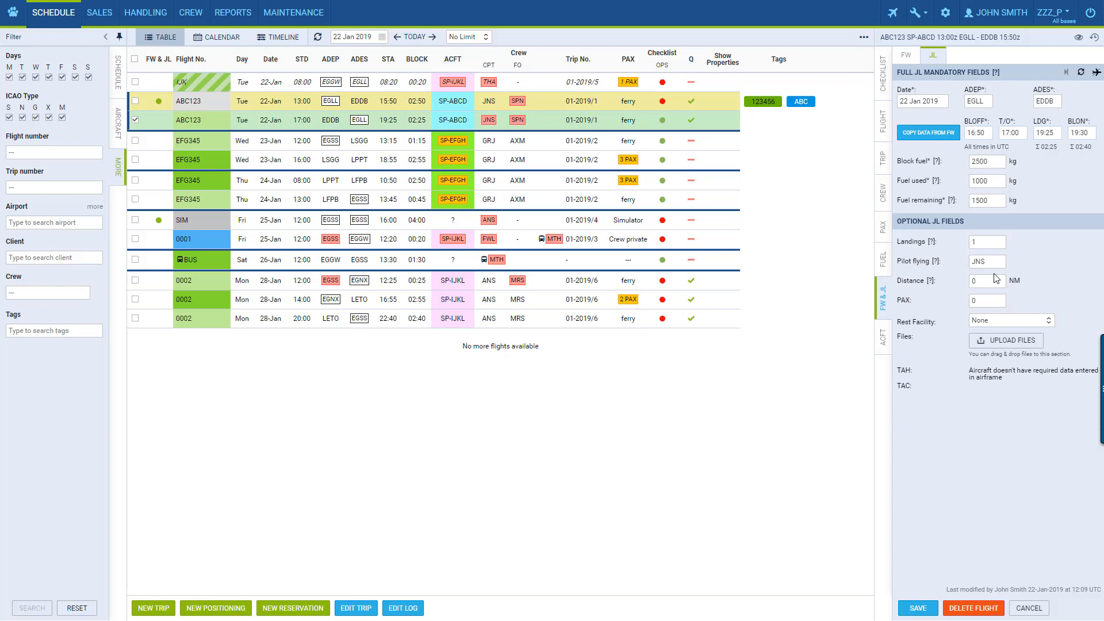
left_click(995, 264)
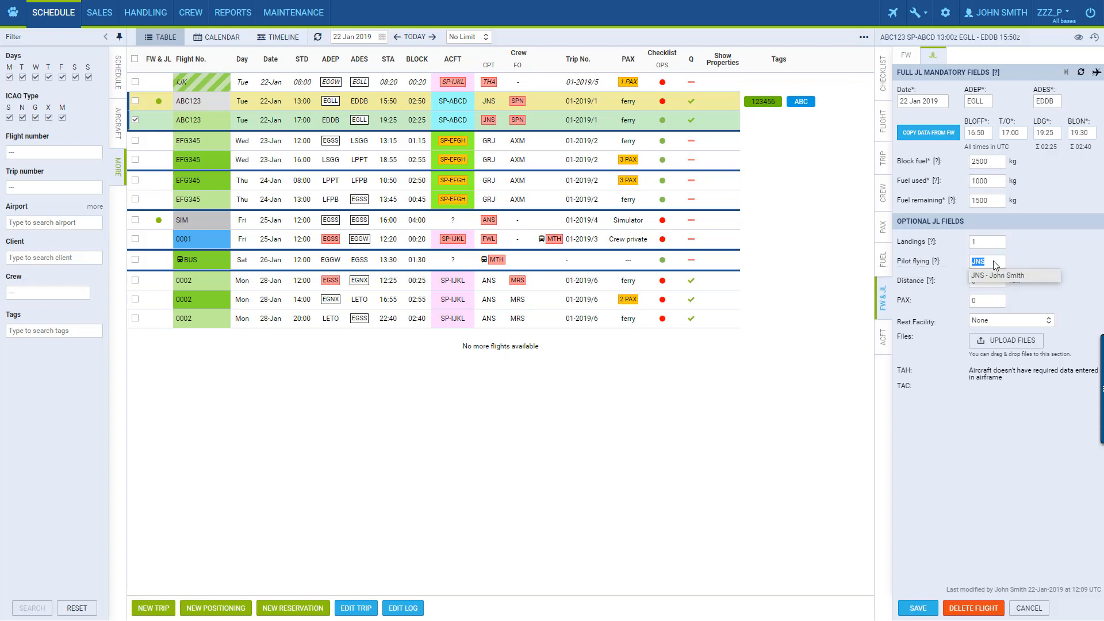
left_click(995, 265)
type("/")
left_click(998, 276)
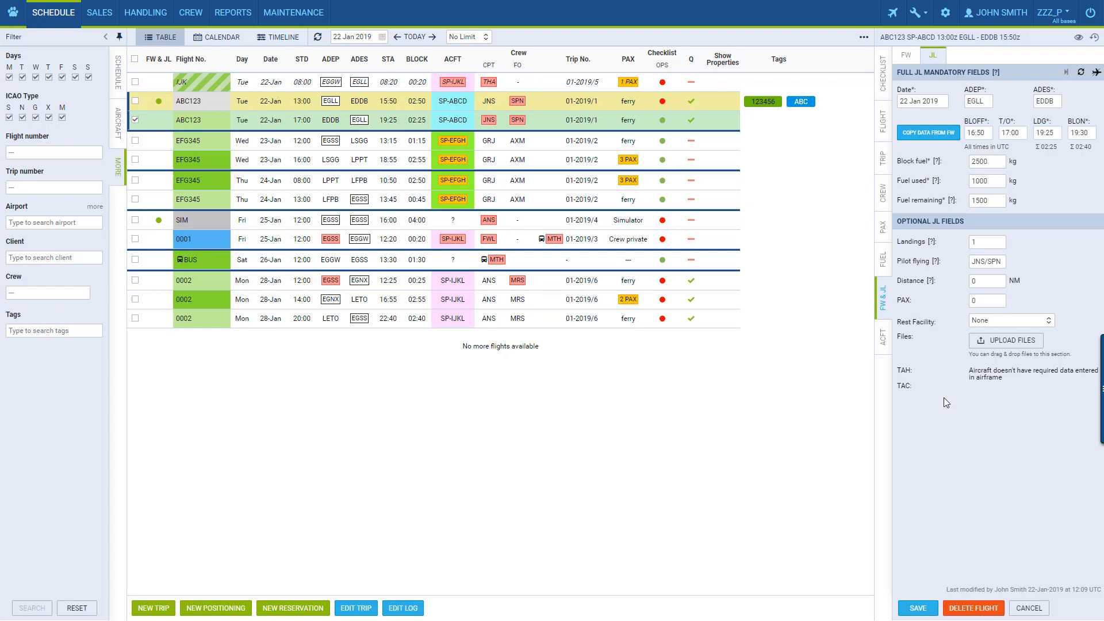
left_click(919, 610)
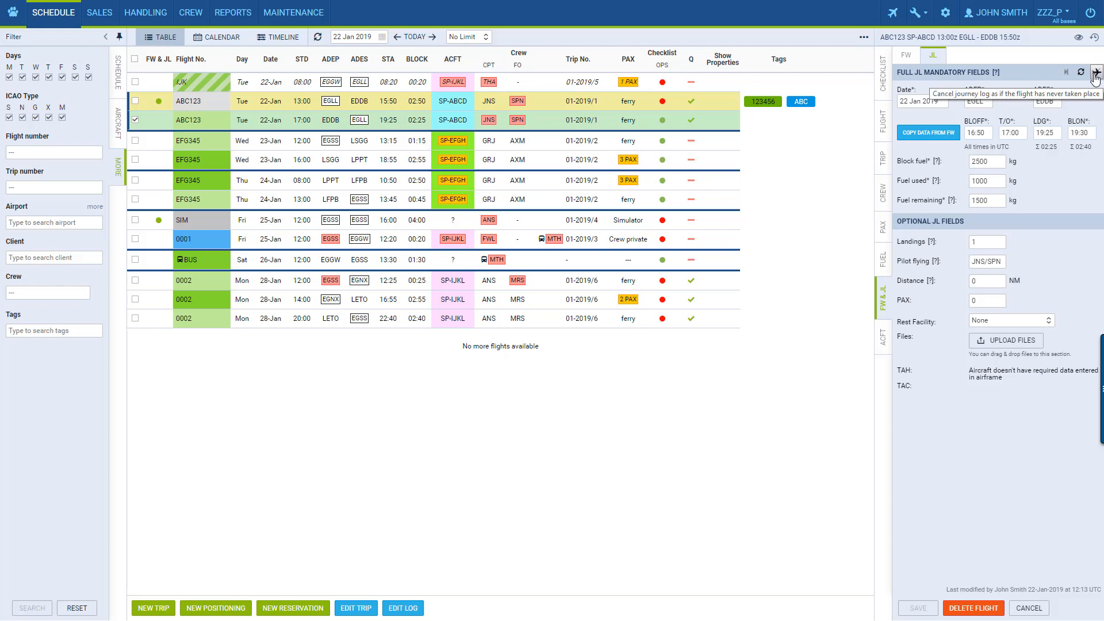
Step: Look at the option to cancel the journey log as never flown, and review the aircraft's documents and expiry dates
left_click(1096, 74)
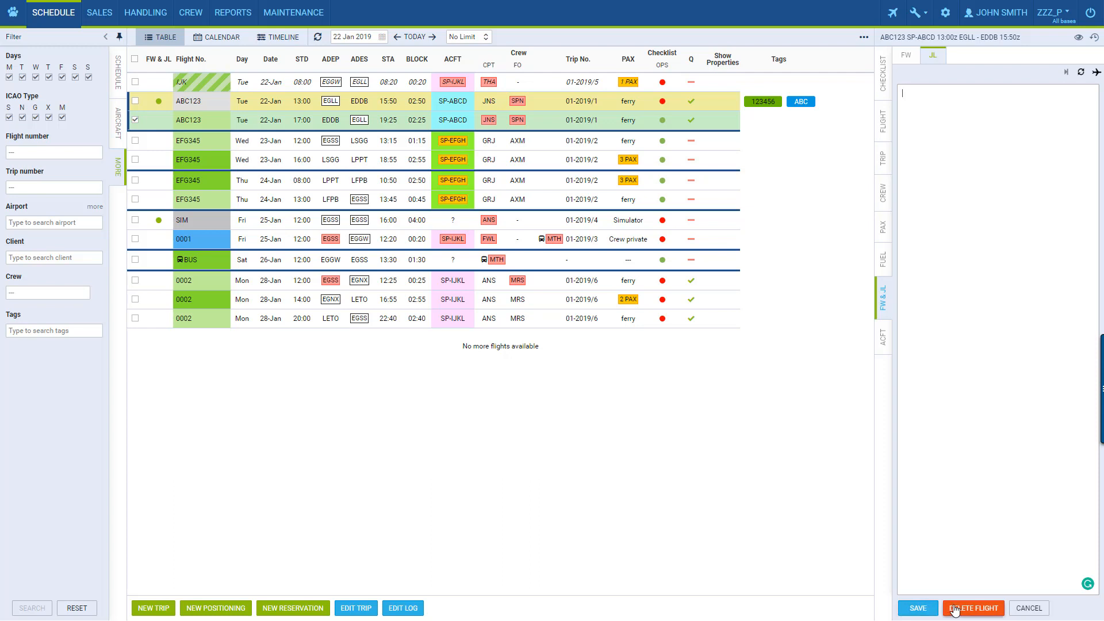
left_click(883, 345)
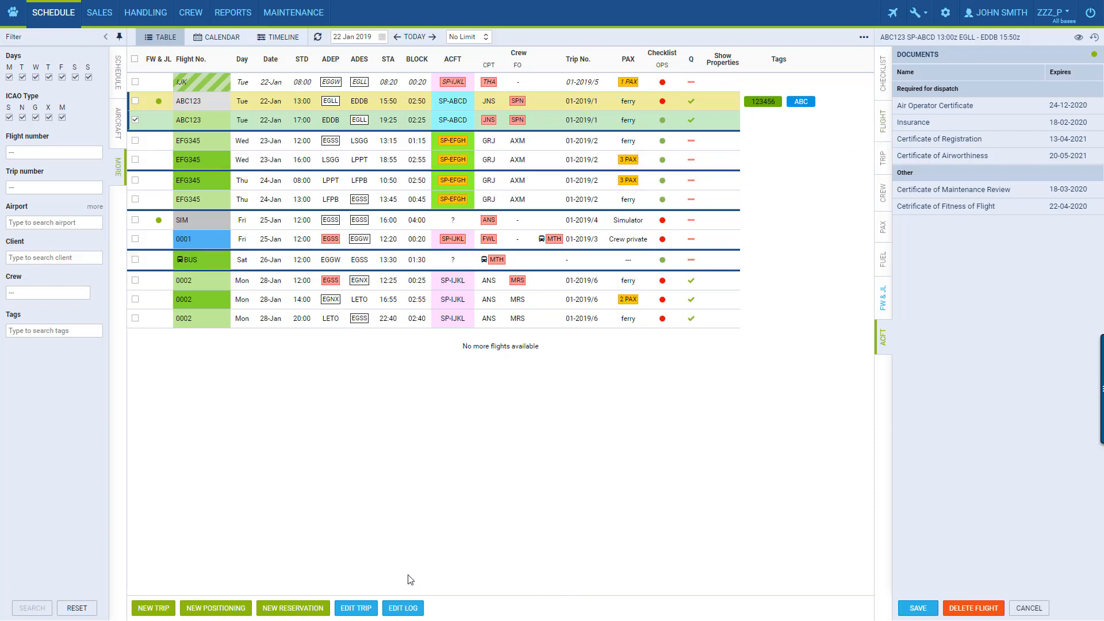
Step: Start a new trip, discarding the unsaved changes, with aircraft SP-EFGH and flight number 123456
left_click(154, 613)
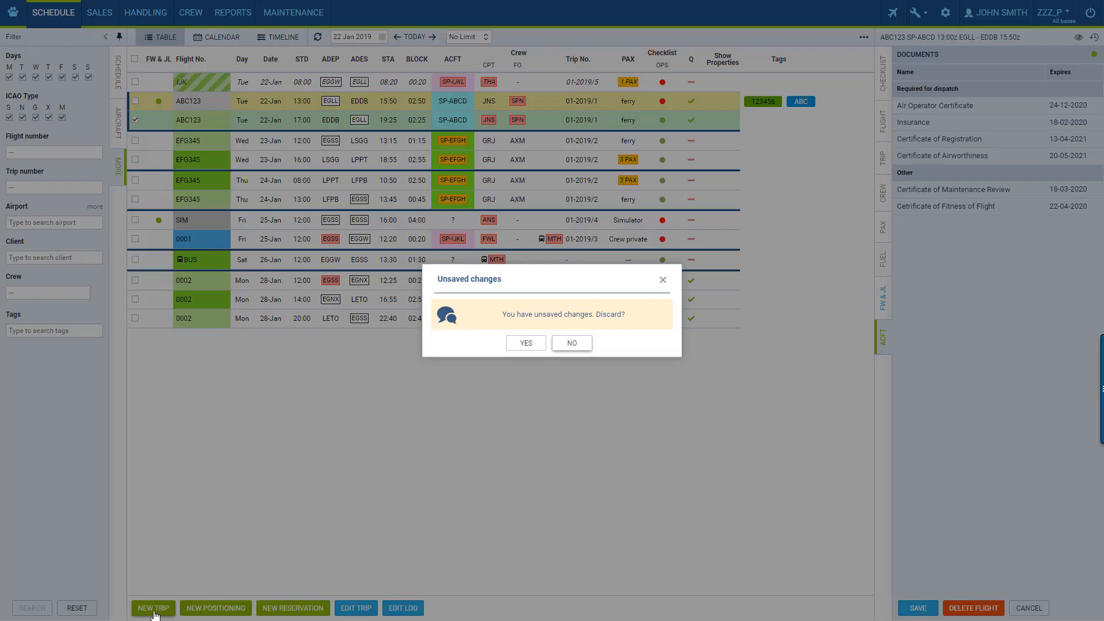
left_click(526, 343)
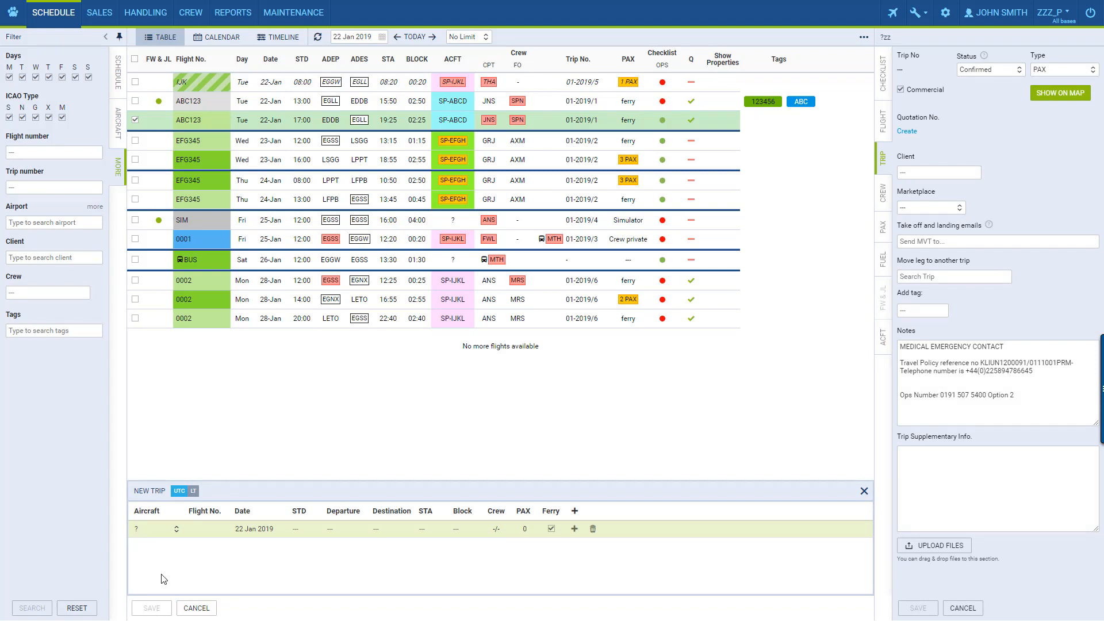
left_click(162, 528)
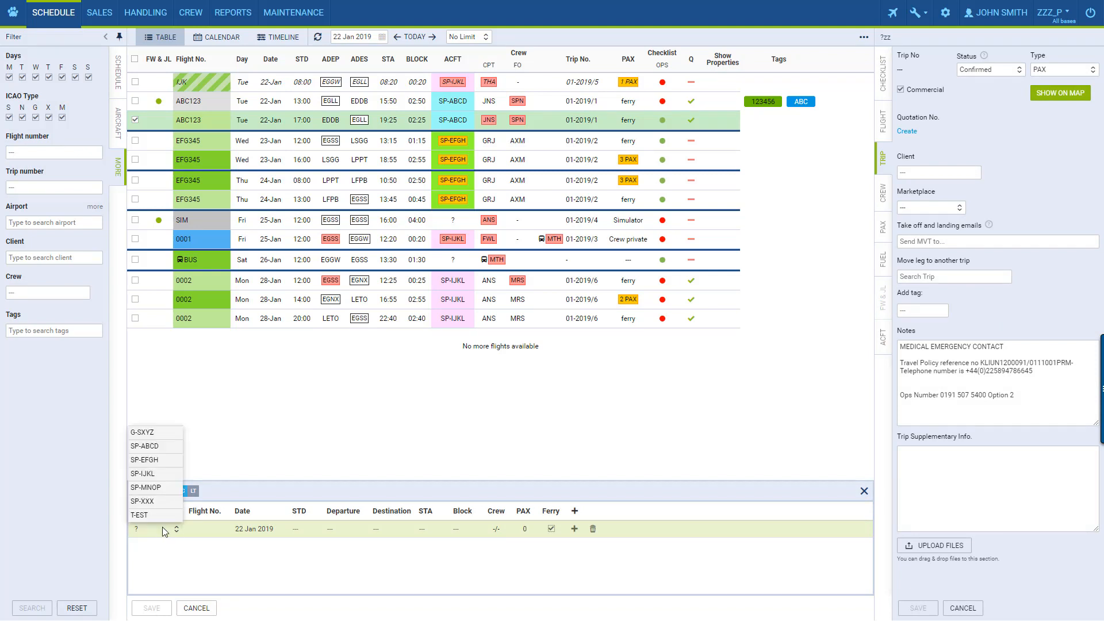
left_click(154, 460)
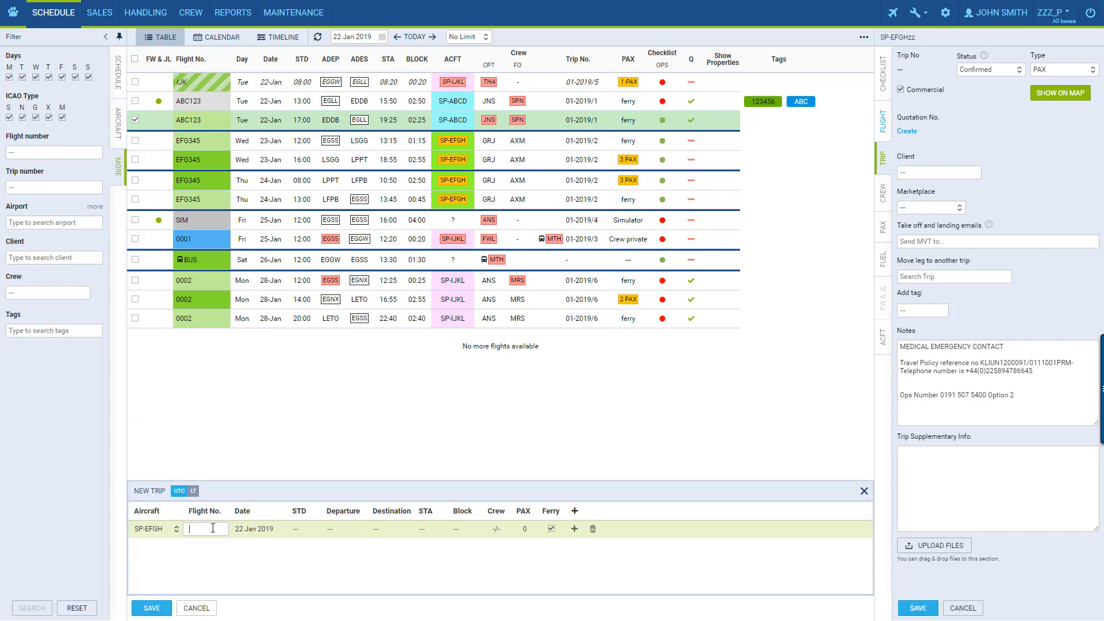
left_click(213, 528)
type("123456")
Step: Set the new trip leg's date to 31 Jan 2019 and its departure time to 10:00
left_click(247, 529)
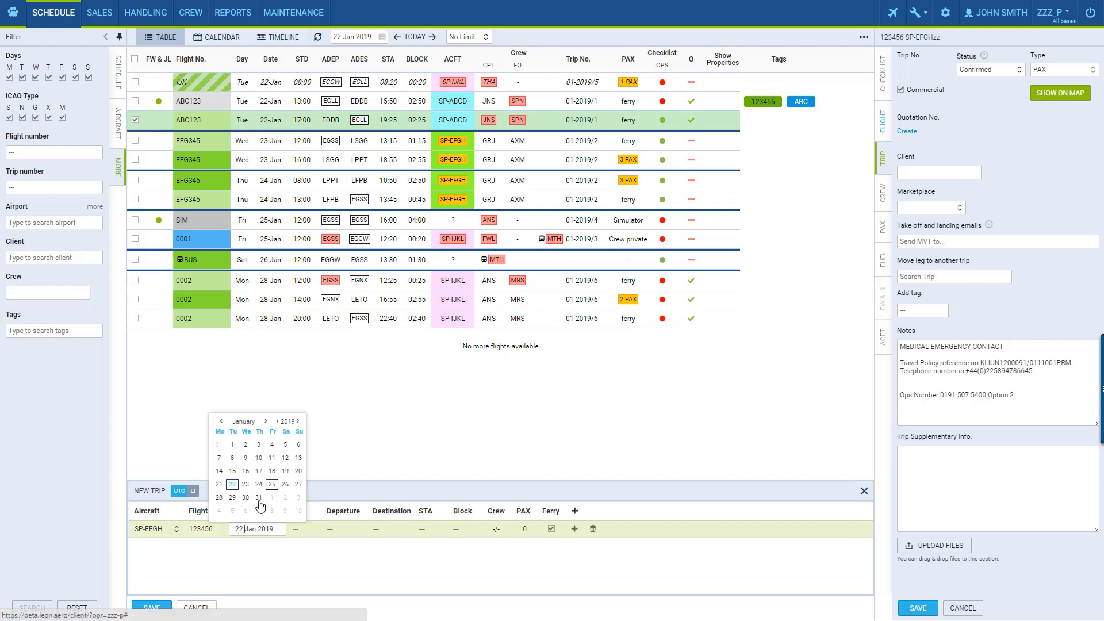
left_click(259, 498)
left_click(303, 529)
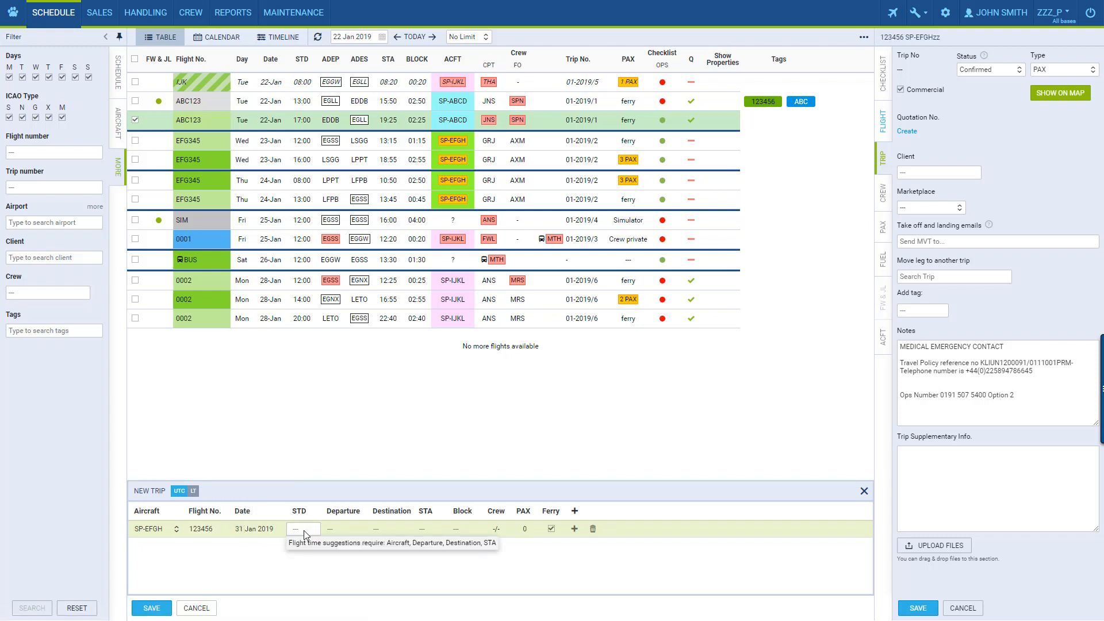
type("1")
type("0:00")
Step: Route the leg from London Luton (LTN) to London Stansted (STN), with the 10:20 arrival time calculated from GCD
left_click(343, 528)
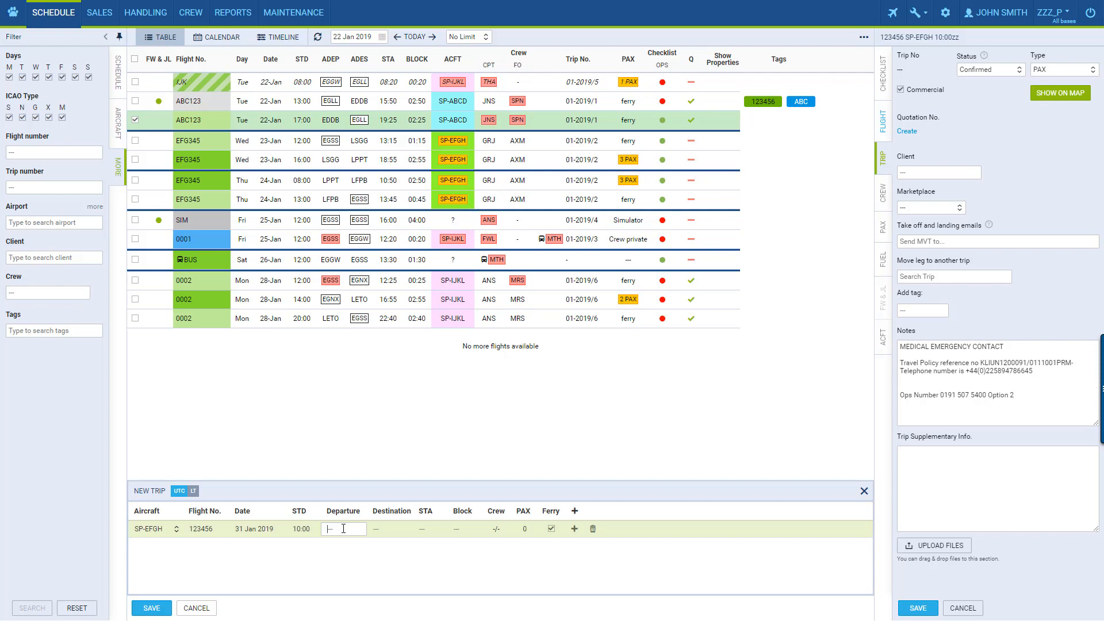
type("LTN")
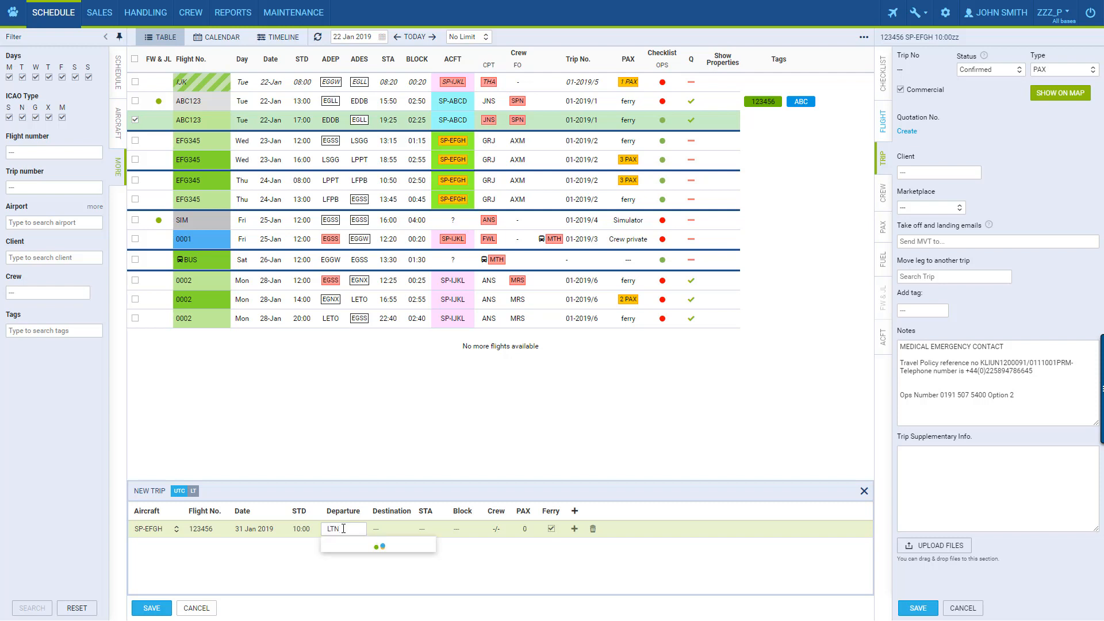
left_click(354, 547)
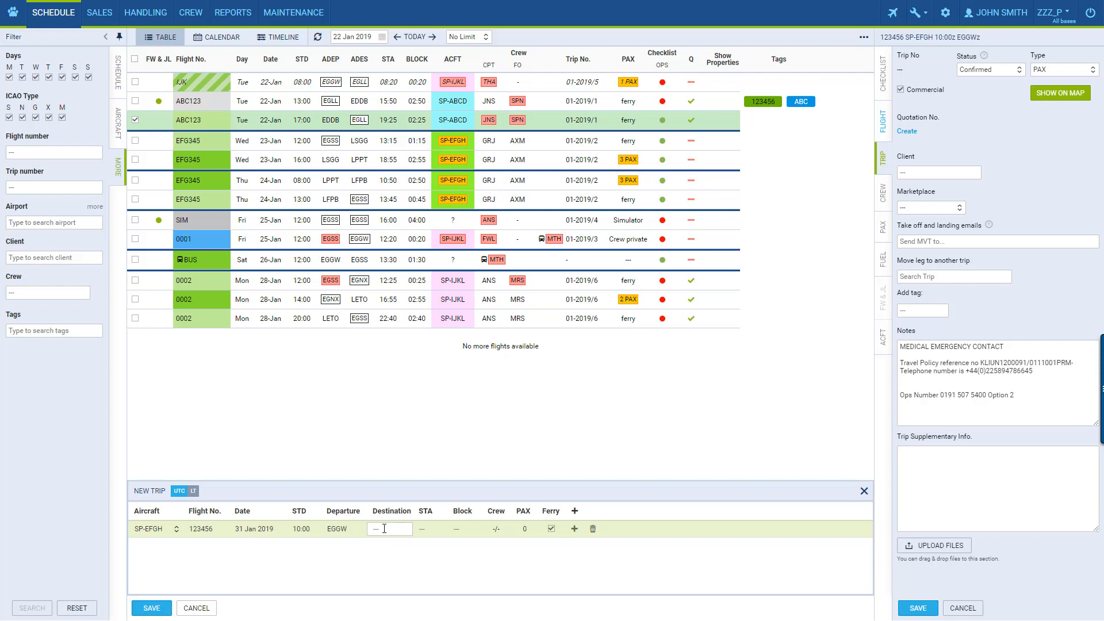
type("ST")
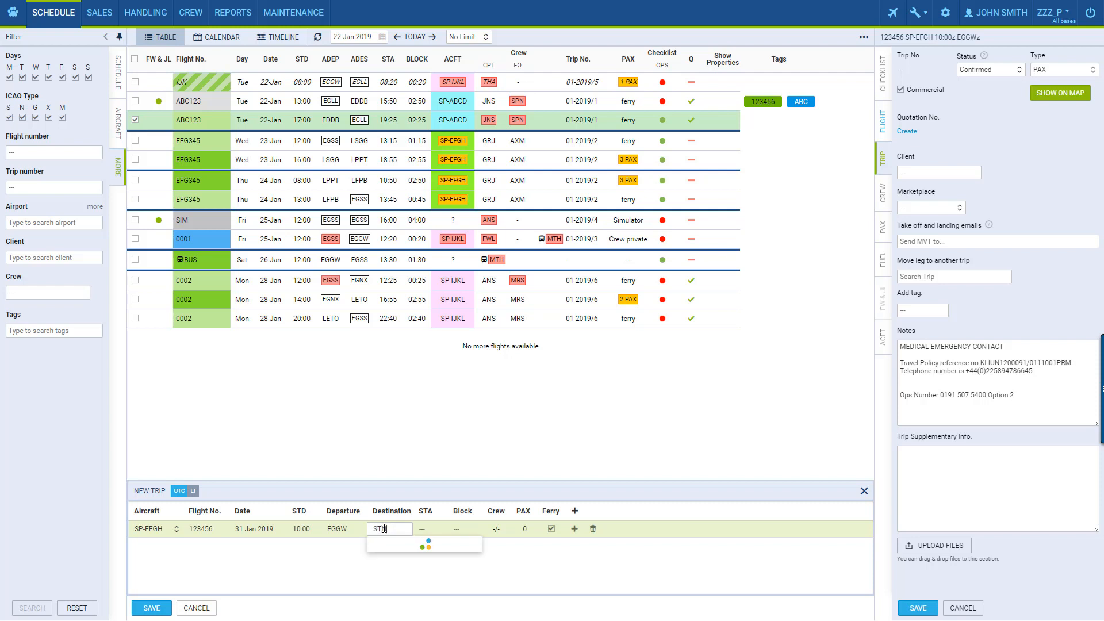
type("N")
left_click(387, 545)
left_click(426, 531)
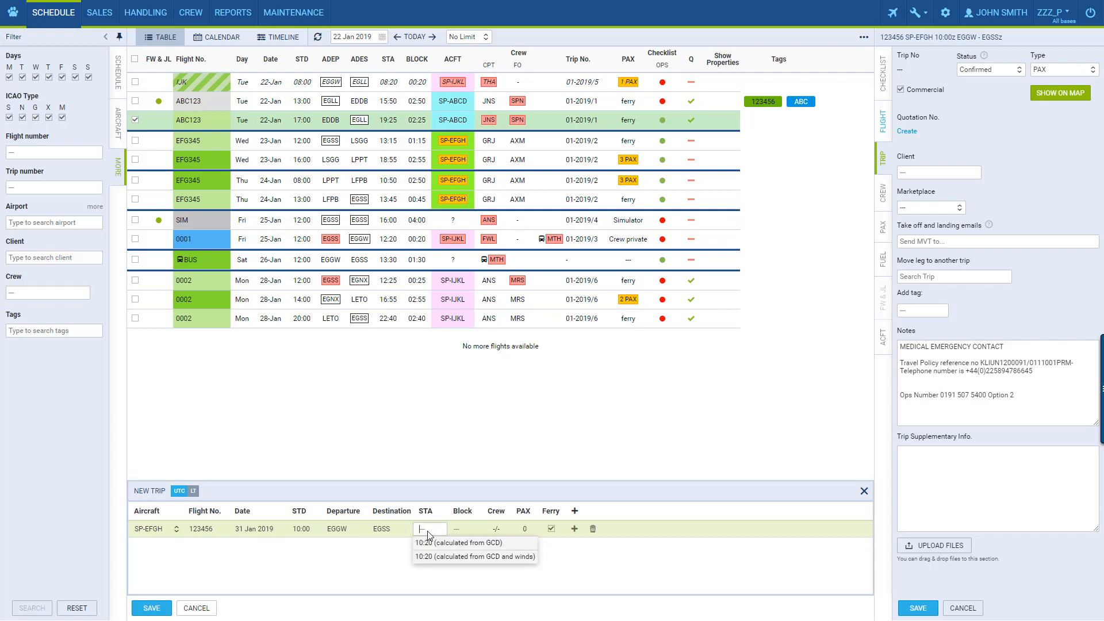
left_click(460, 543)
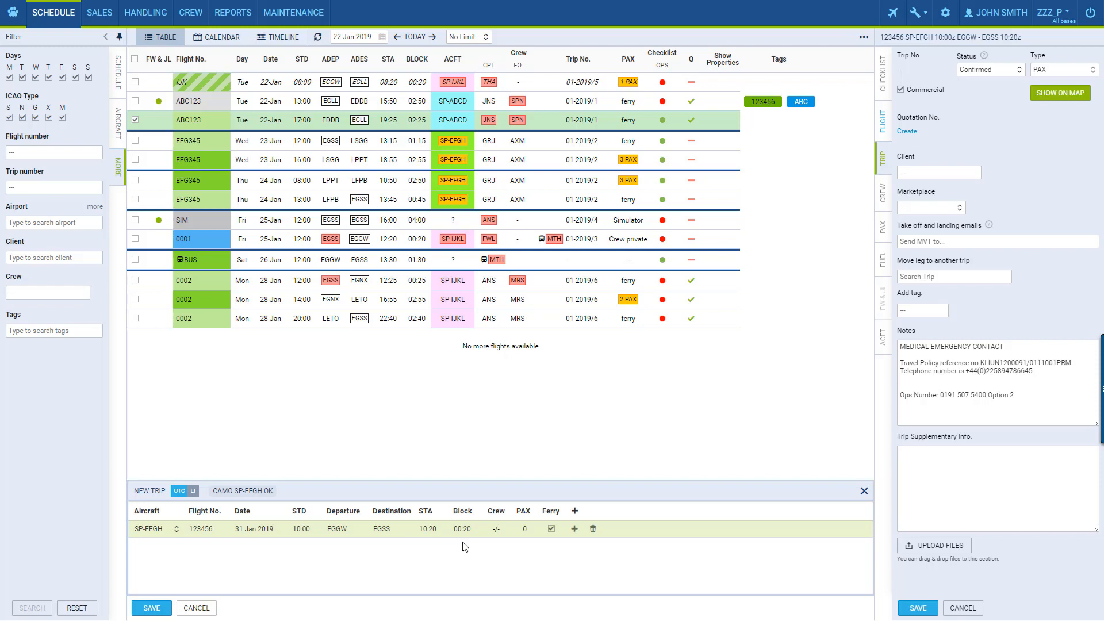
Step: Assign crew member GGR as captain (CPT) of the new leg and set its passenger count to 2
left_click(470, 524)
left_click(498, 532)
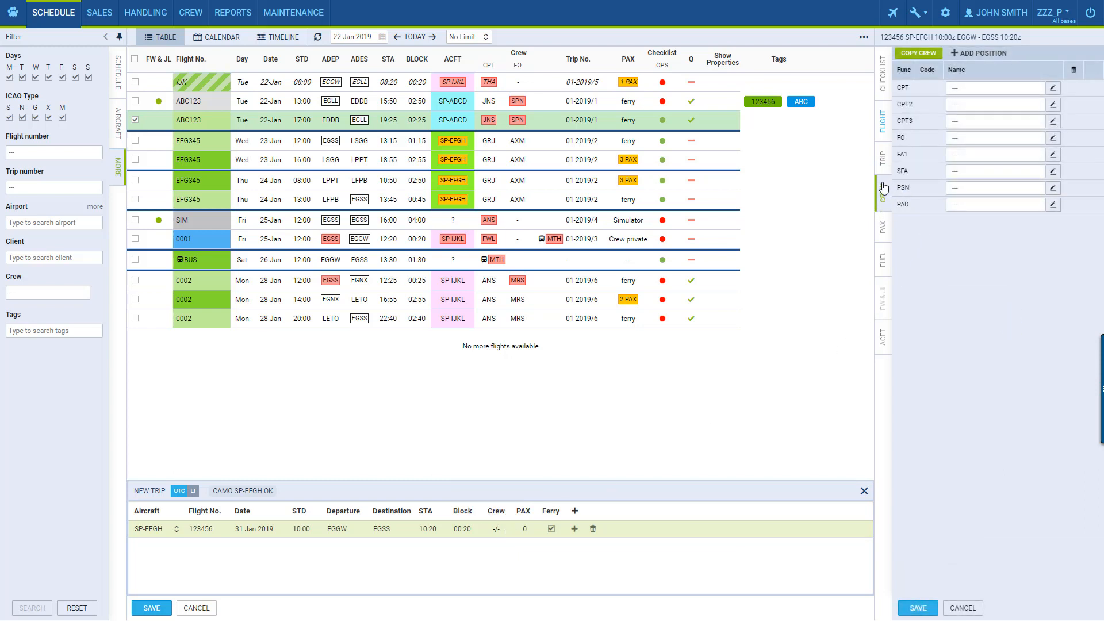
left_click(967, 89)
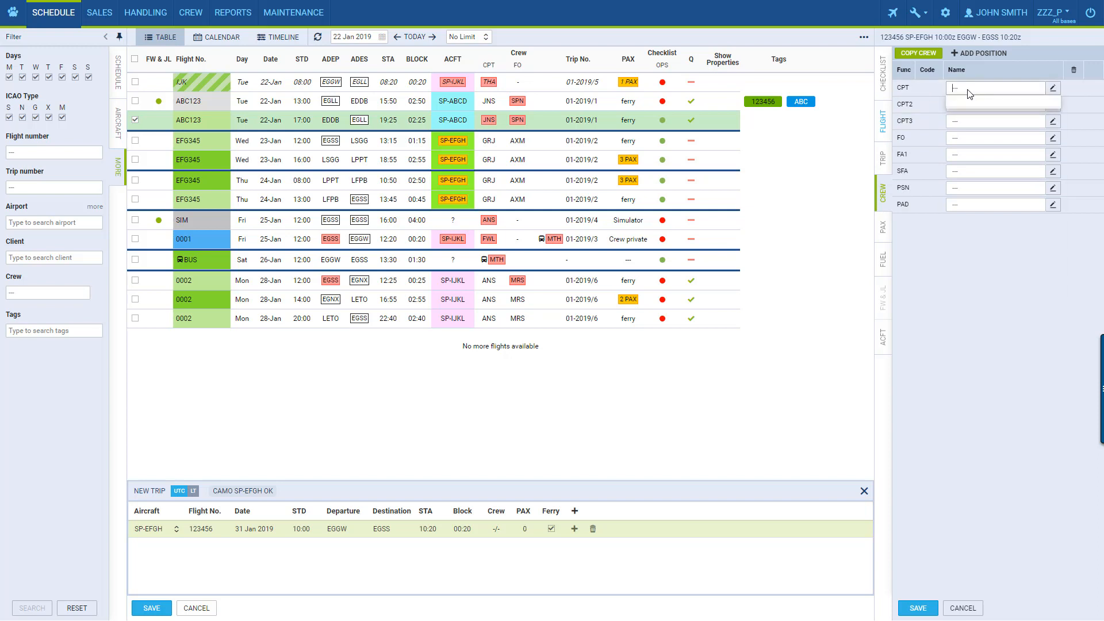
left_click(1001, 118)
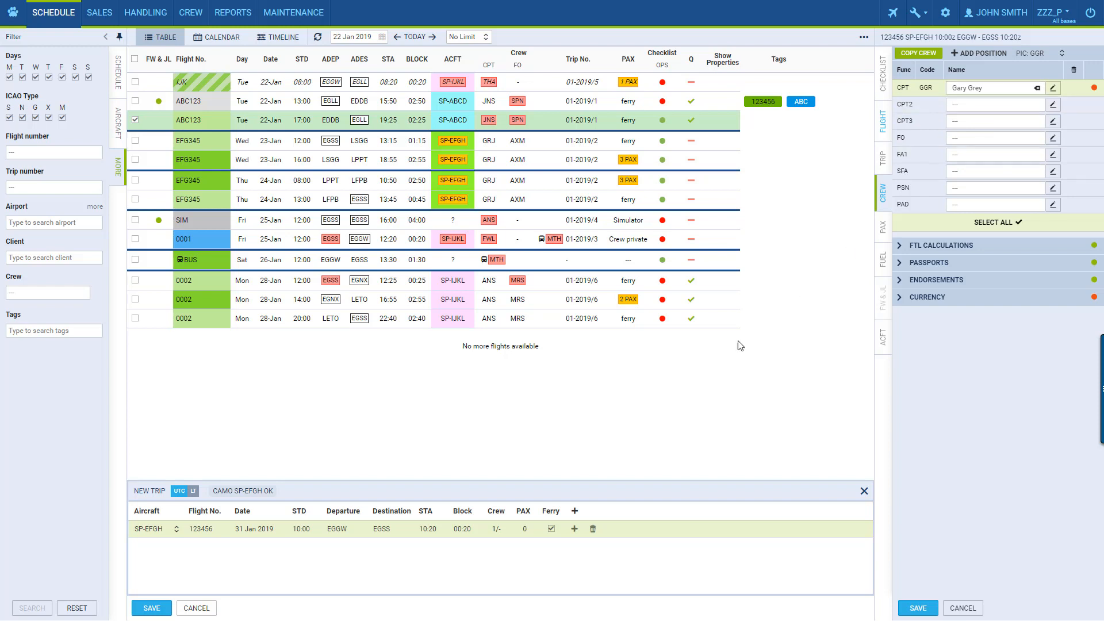
left_click(531, 526)
left_click(531, 526)
Step: Add a second leg to the new trip and delete it again
left_click(574, 529)
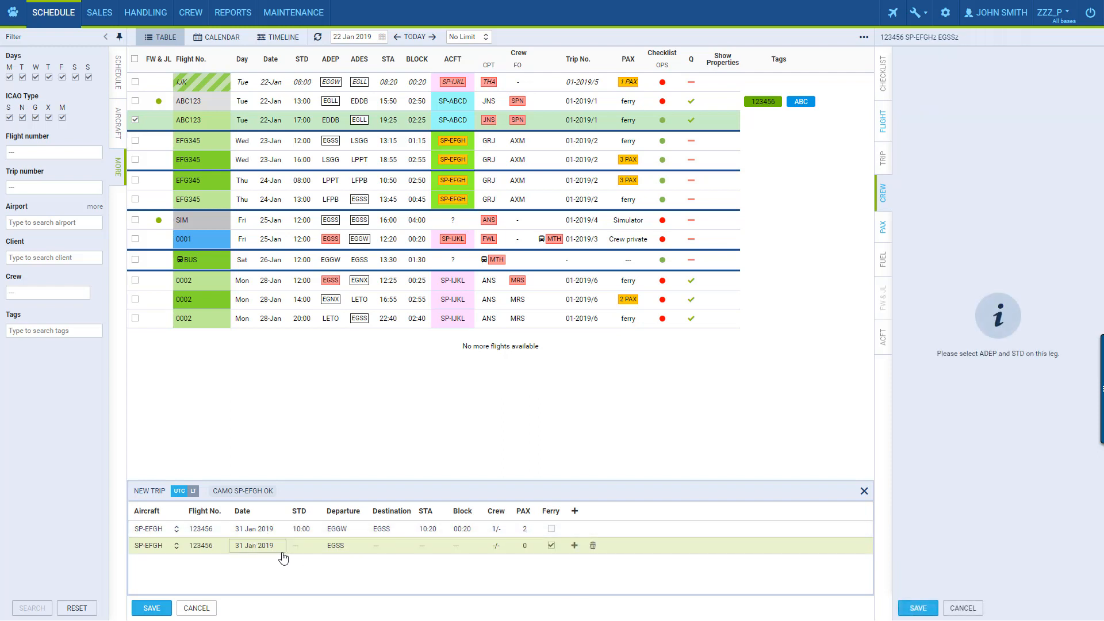
left_click(593, 546)
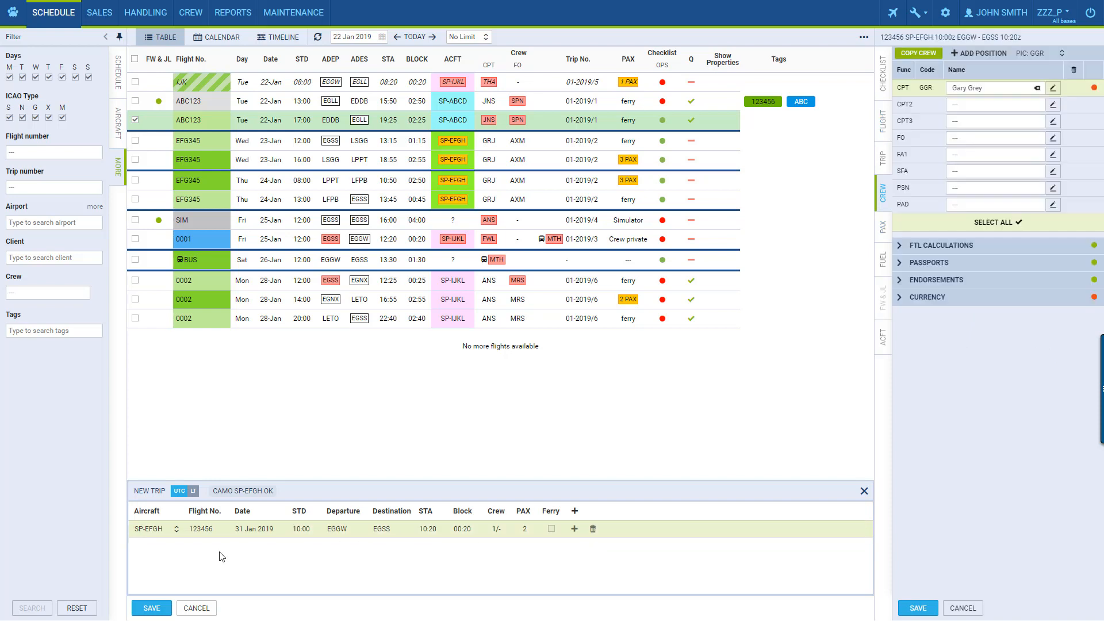
Step: Save the new trip, ignoring the warnings
left_click(149, 613)
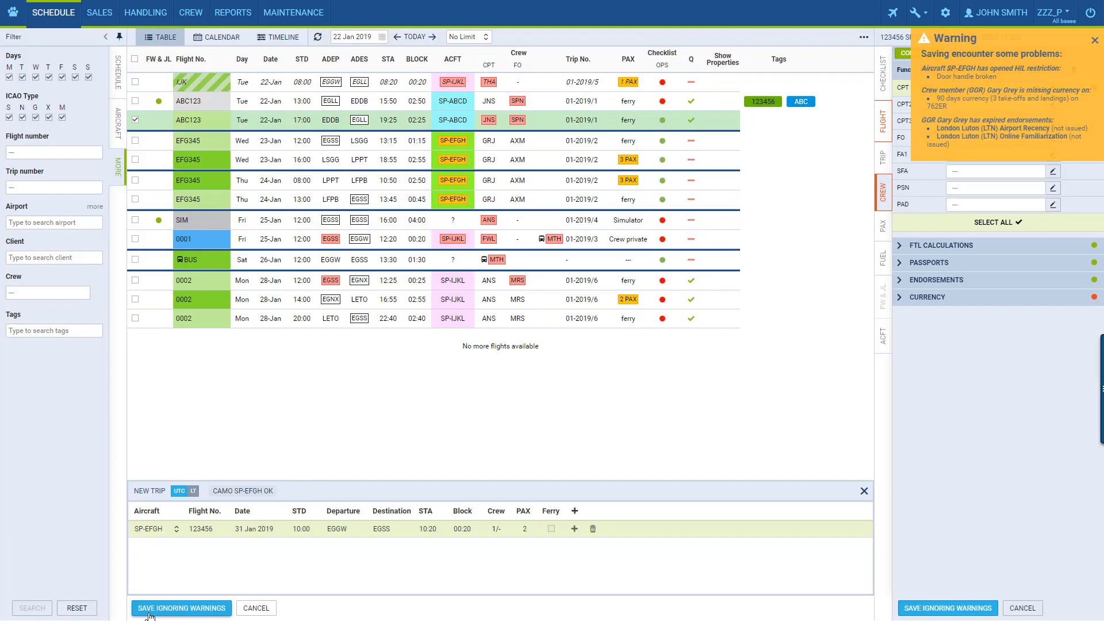
left_click(149, 613)
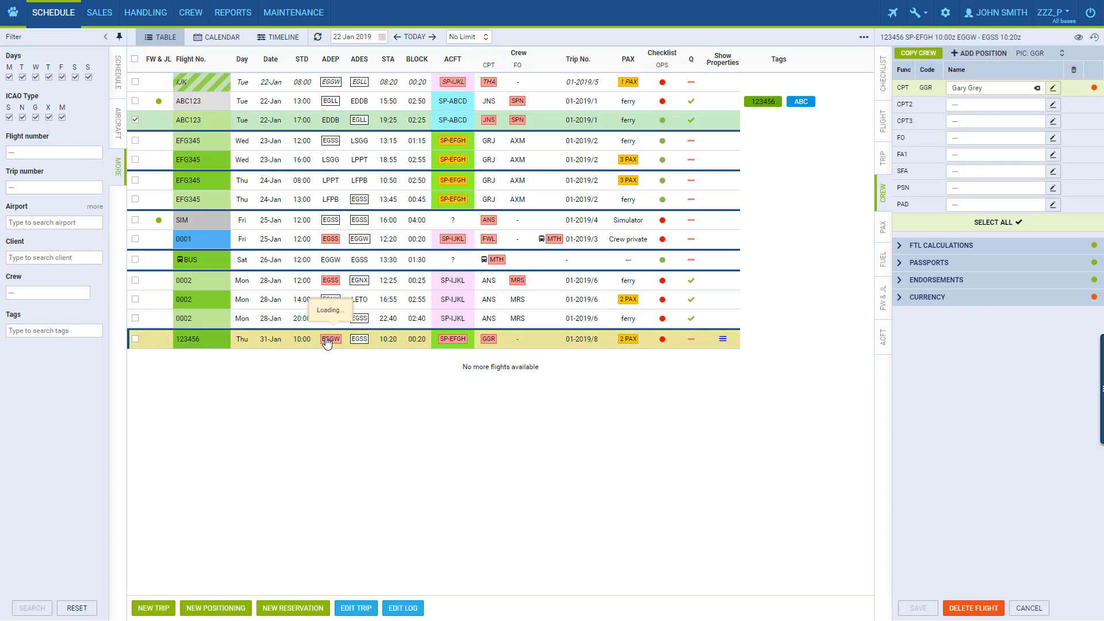
Step: Check the departure airport, aircraft, captain and passenger notices of flight 123456 in the schedule, and close its details
mouse_move(327, 343)
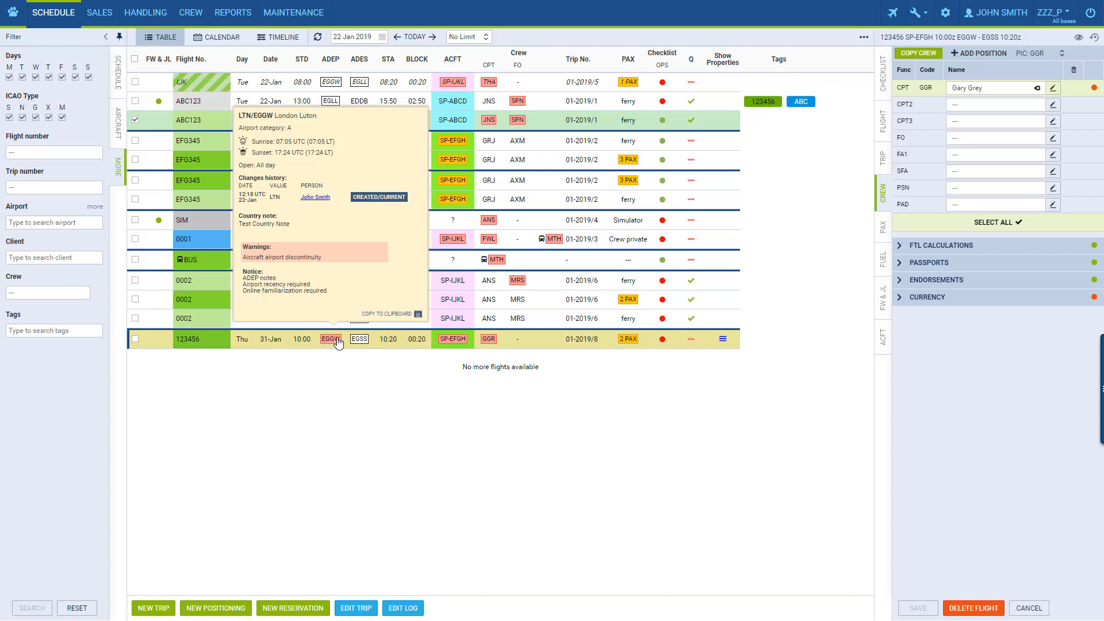
mouse_move(446, 344)
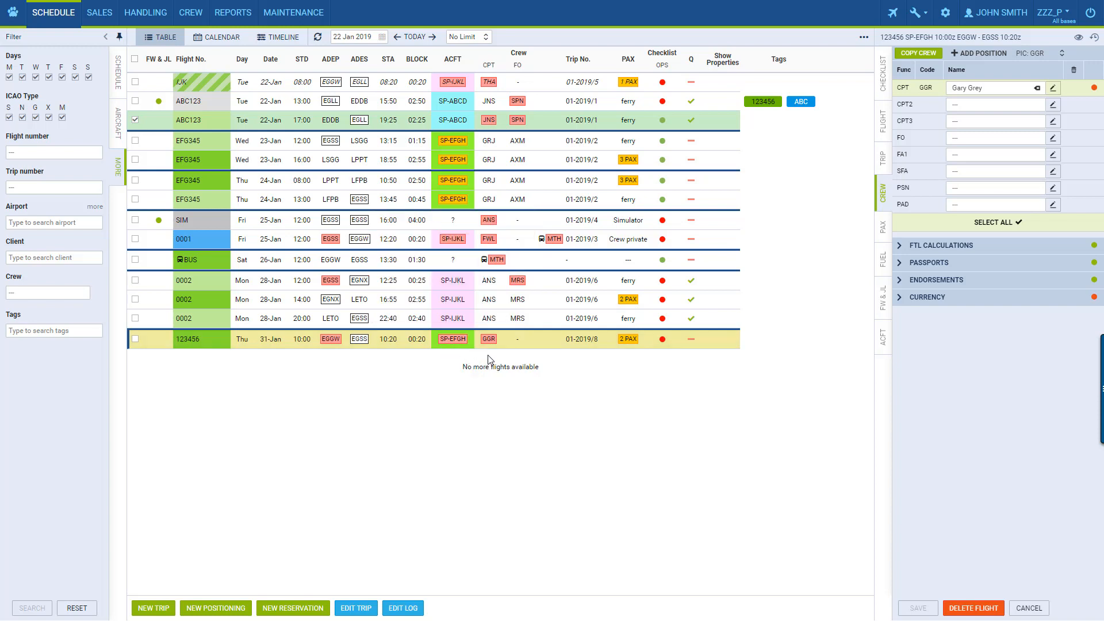
mouse_move(490, 344)
mouse_move(632, 347)
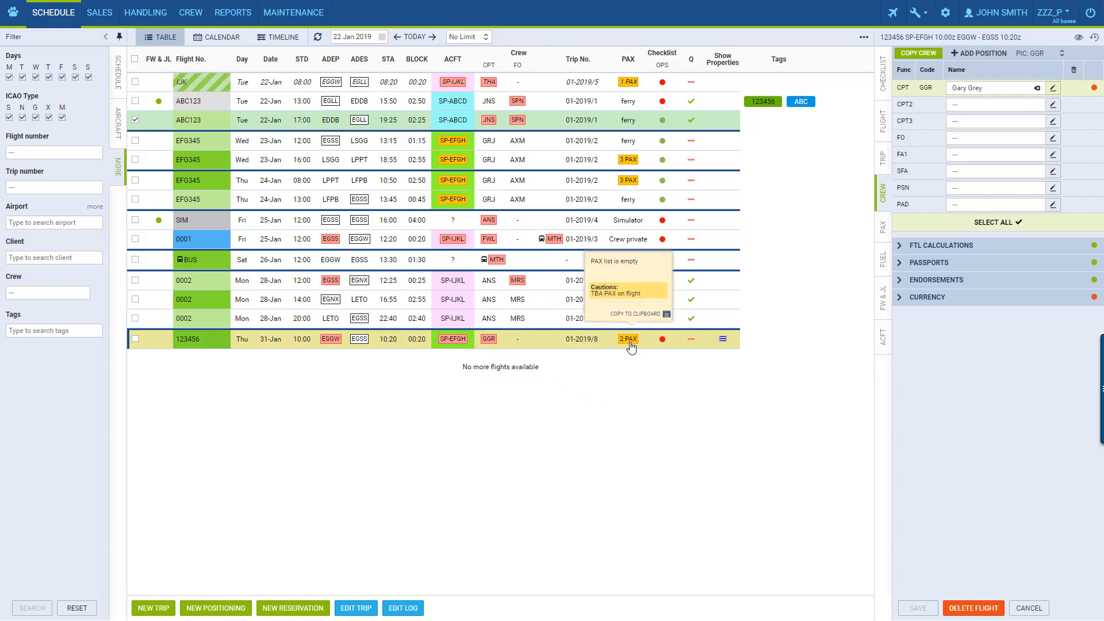
left_click(625, 398)
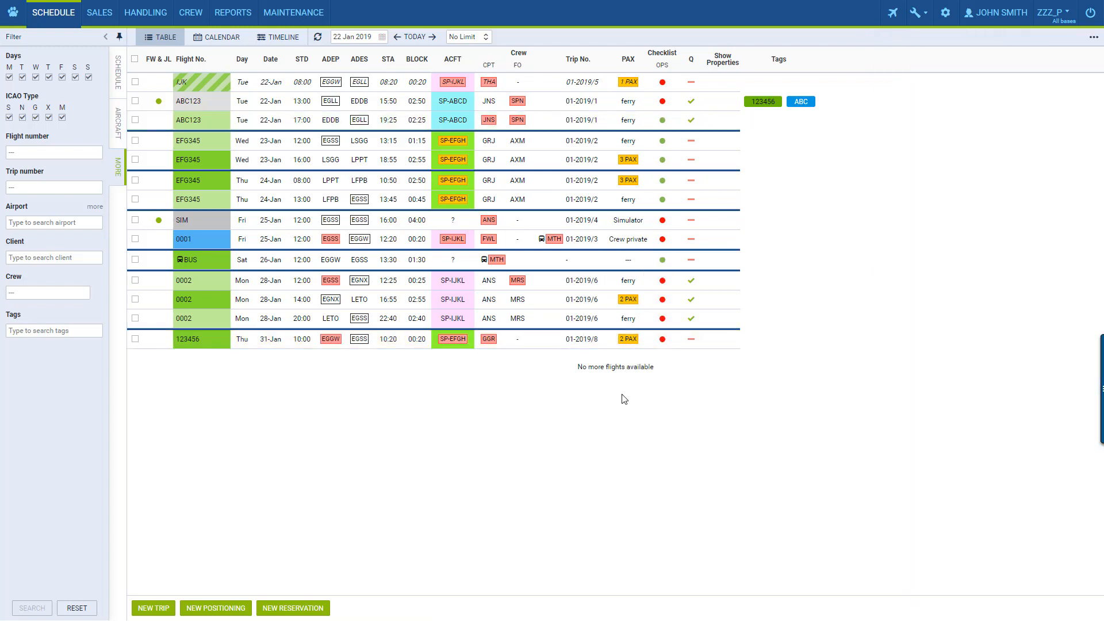
Step: Look at the trip editing fields and the trip journey log of flight 123456, closing both without changes
left_click(260, 344)
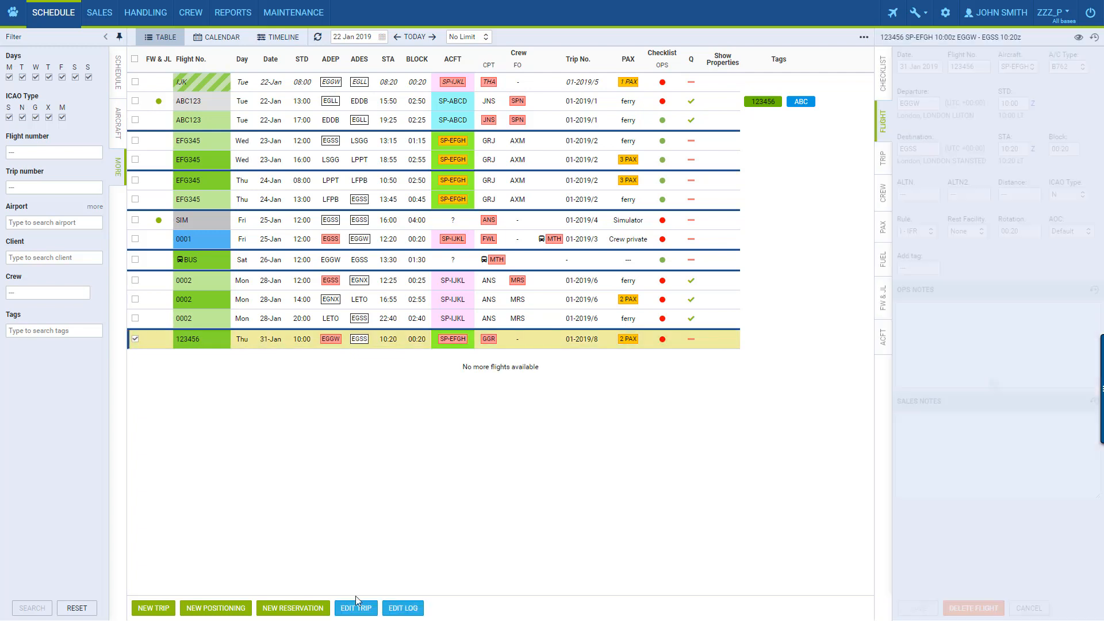
left_click(358, 608)
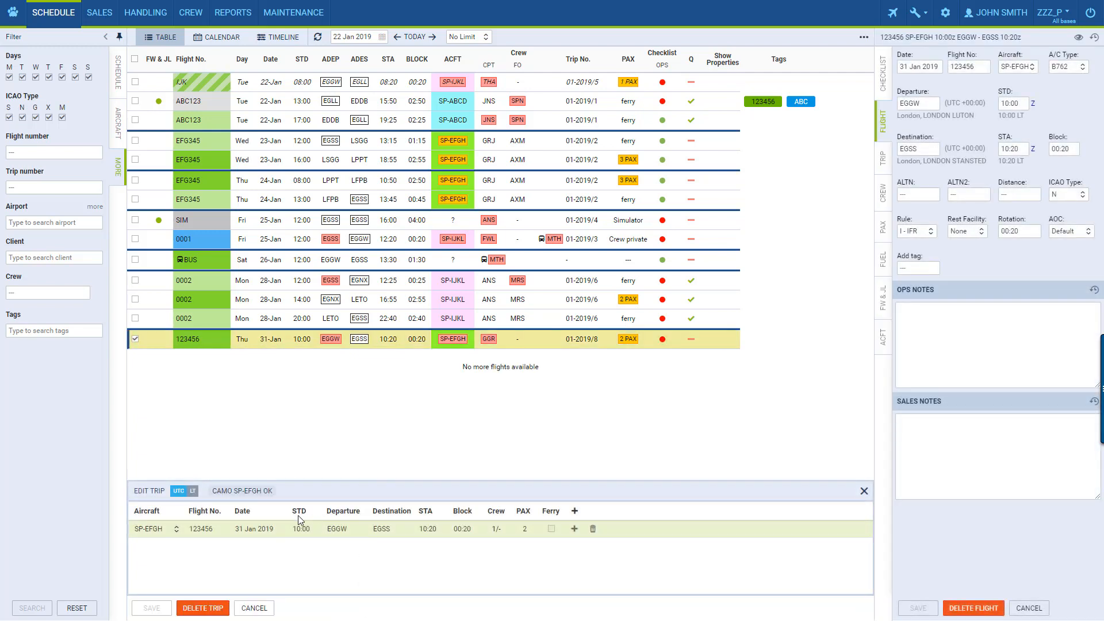
left_click(342, 531)
key("Tab")
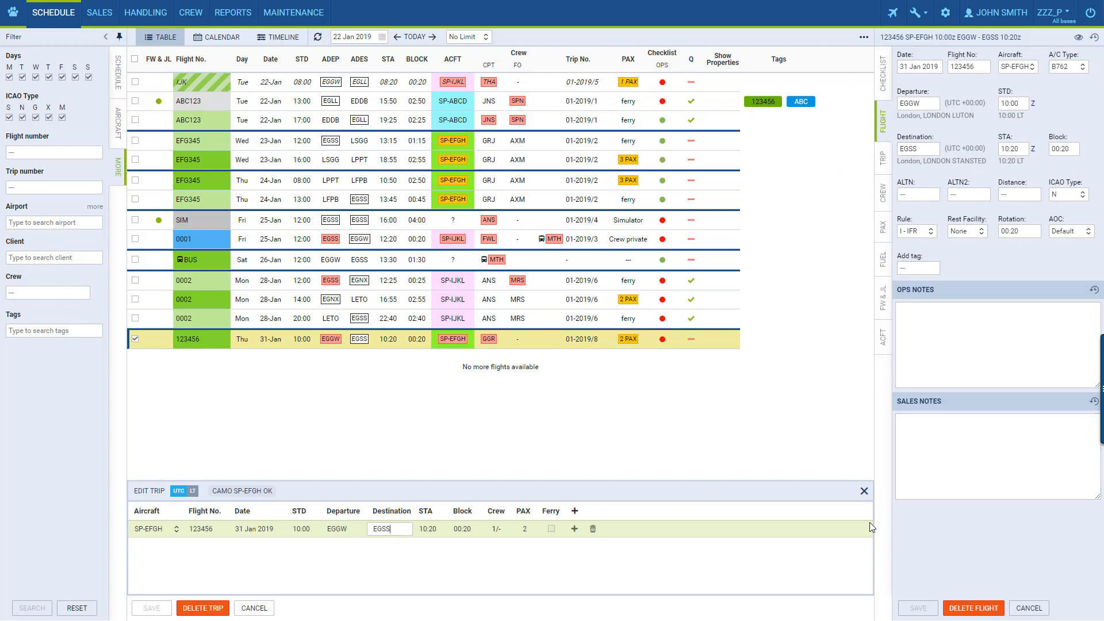
left_click(864, 491)
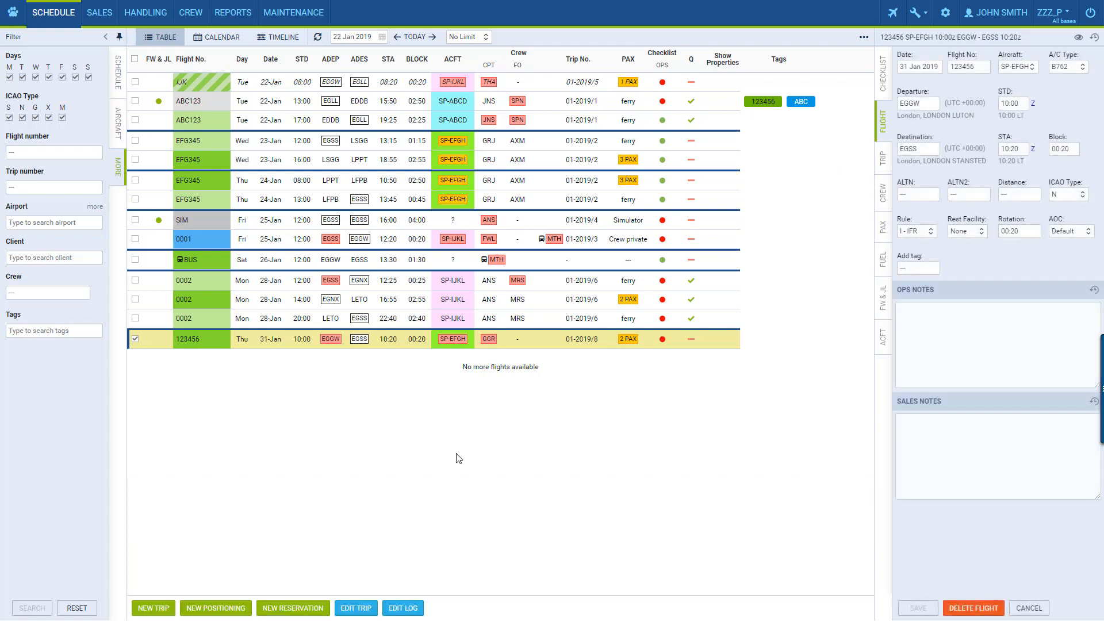
left_click(404, 608)
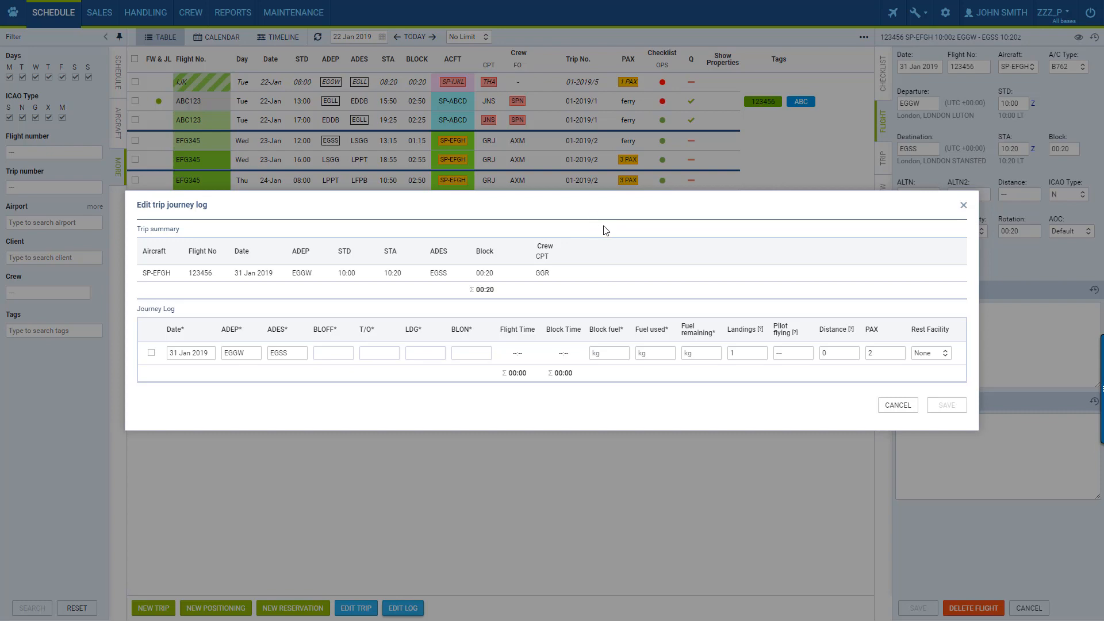
left_click(963, 205)
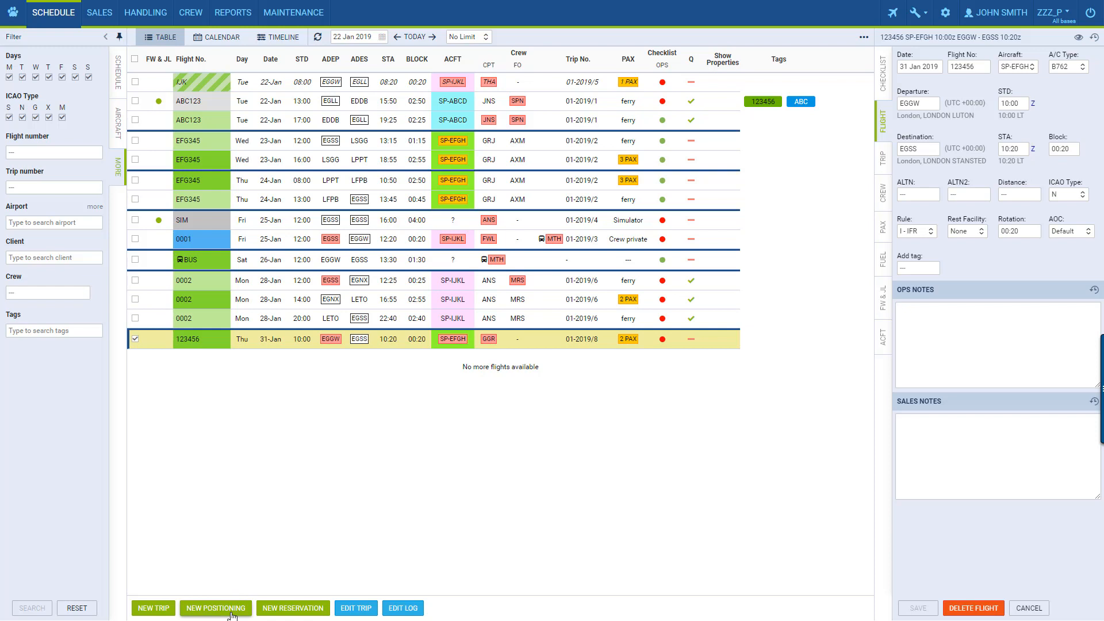
Step: Start a new positioning named CAR and date it 31 Jan 2019
left_click(216, 608)
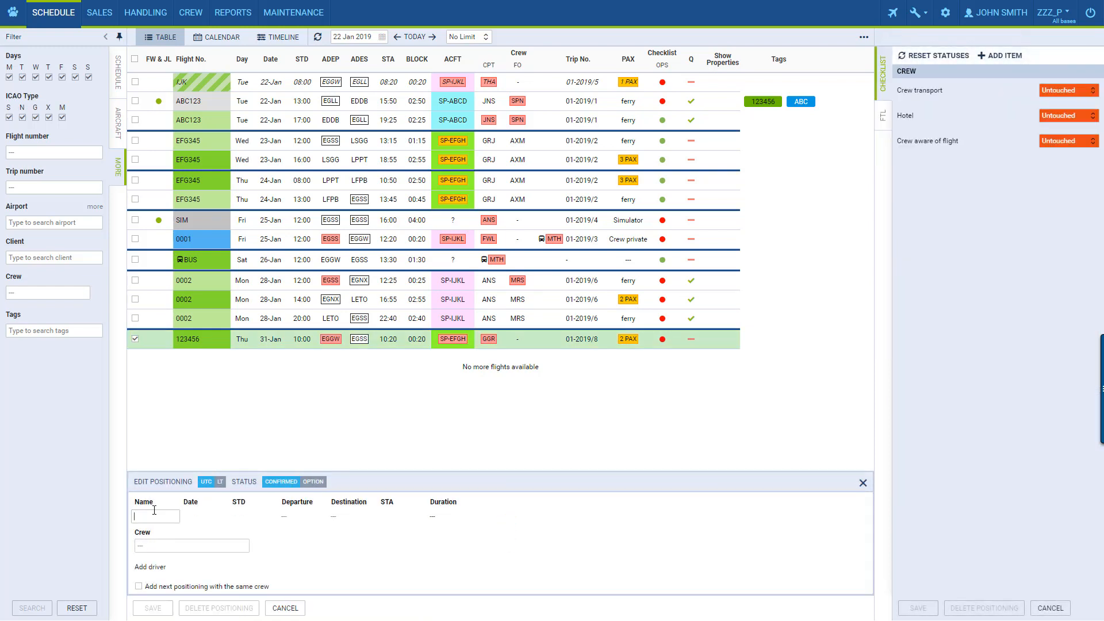
type("CAR")
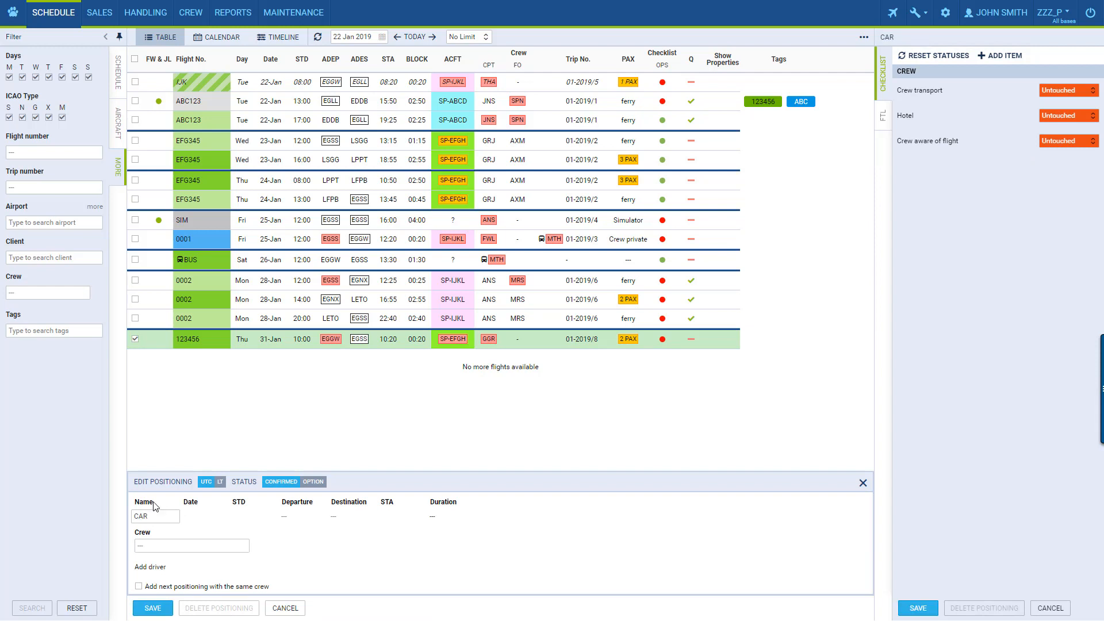
left_click(194, 516)
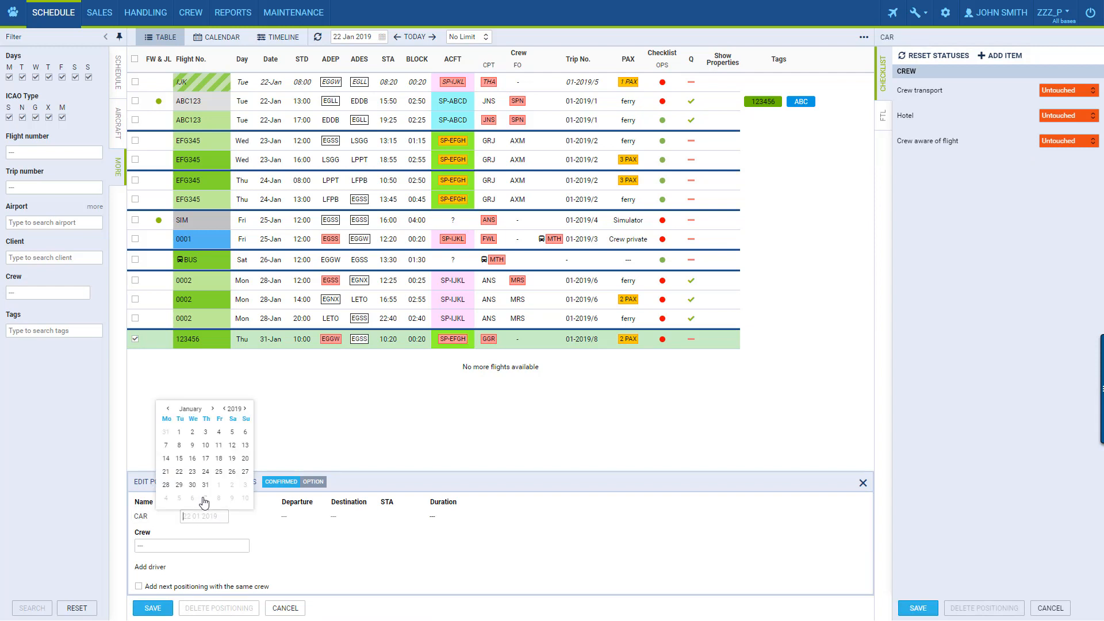
left_click(205, 485)
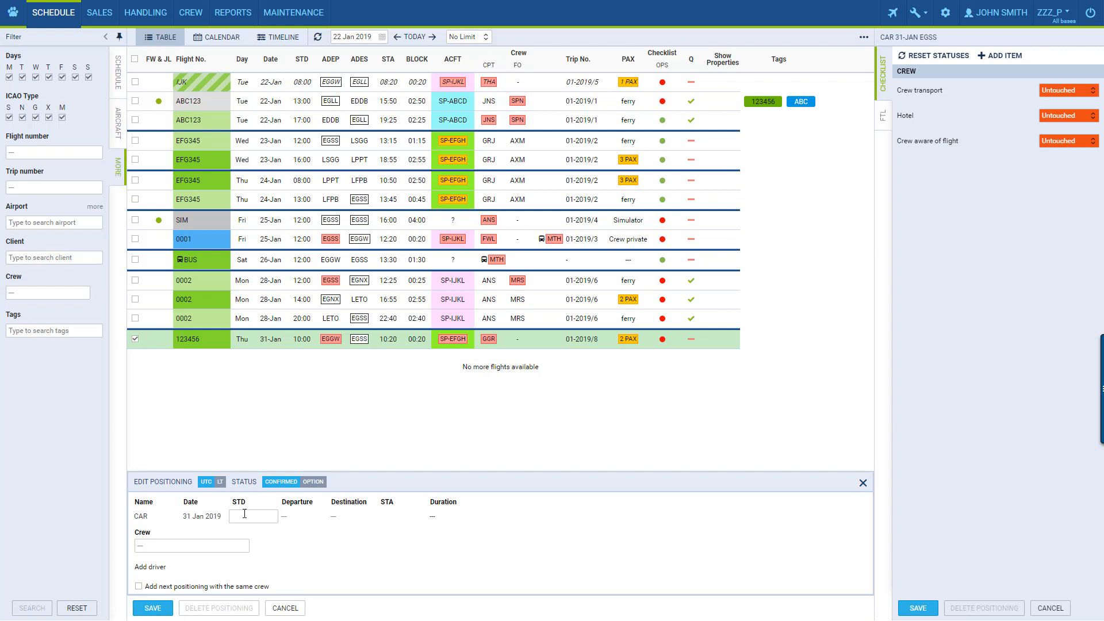
Step: Set the positioning to depart EGSS at 12:00 and arrive at EGGW at 13:00
left_click(299, 516)
type("EGSS")
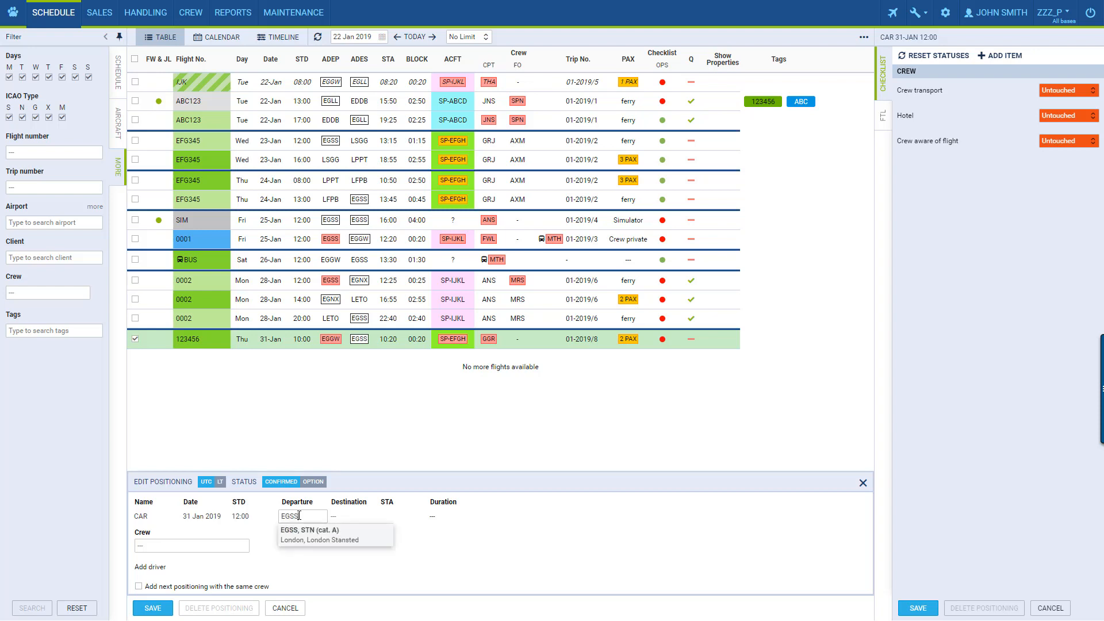
left_click(338, 516)
type("EGGW")
left_click(392, 517)
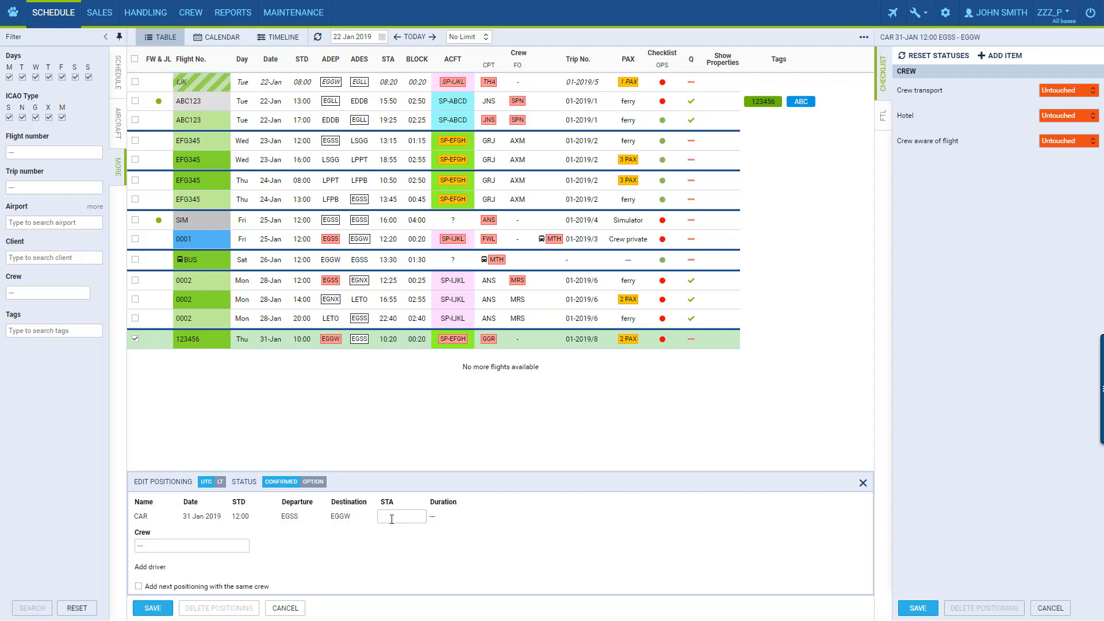
type("1300")
key("Return")
Step: Add crew member GGR to the CAR positioning and save it
left_click(233, 547)
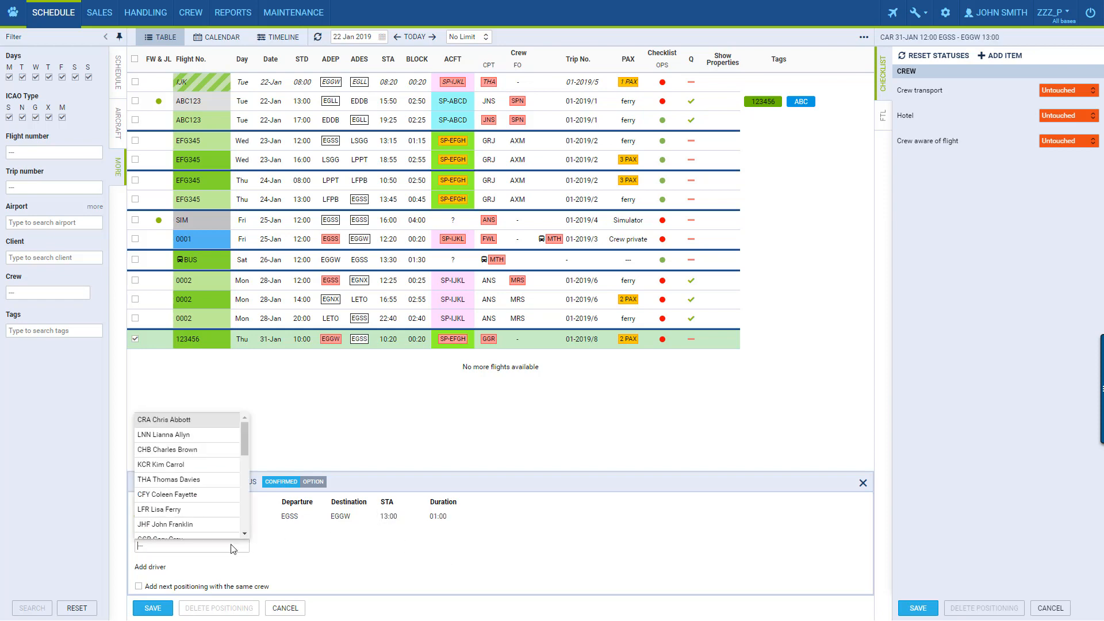
type("GGR")
left_click(228, 559)
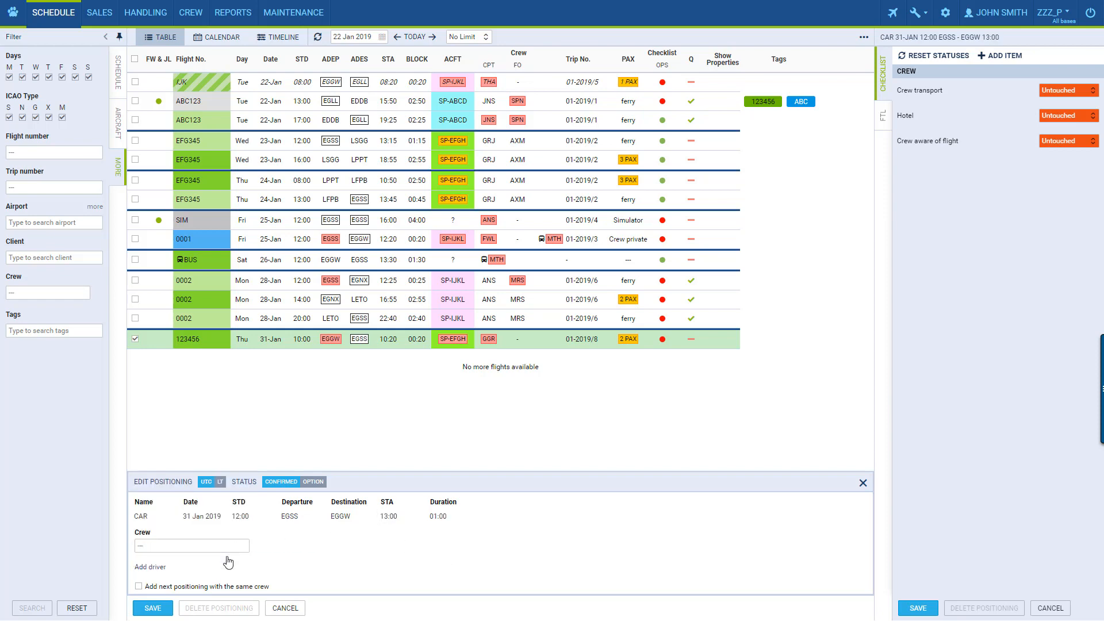
left_click(162, 613)
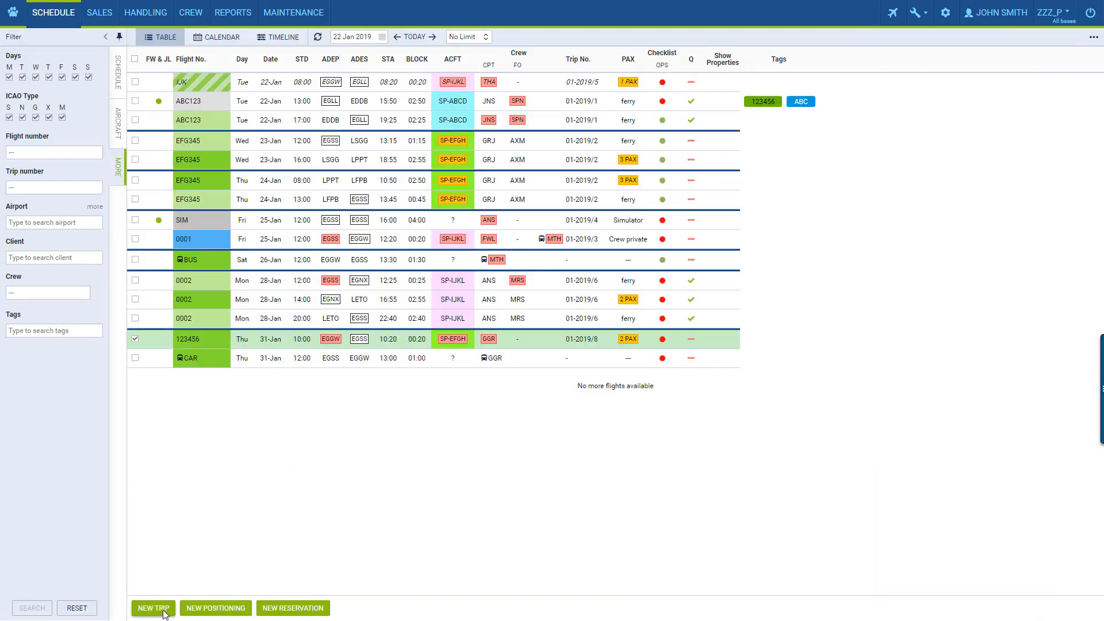
Step: Open the OPS checklist of the CAR positioning from the schedule
mouse_move(180, 362)
left_click(663, 363)
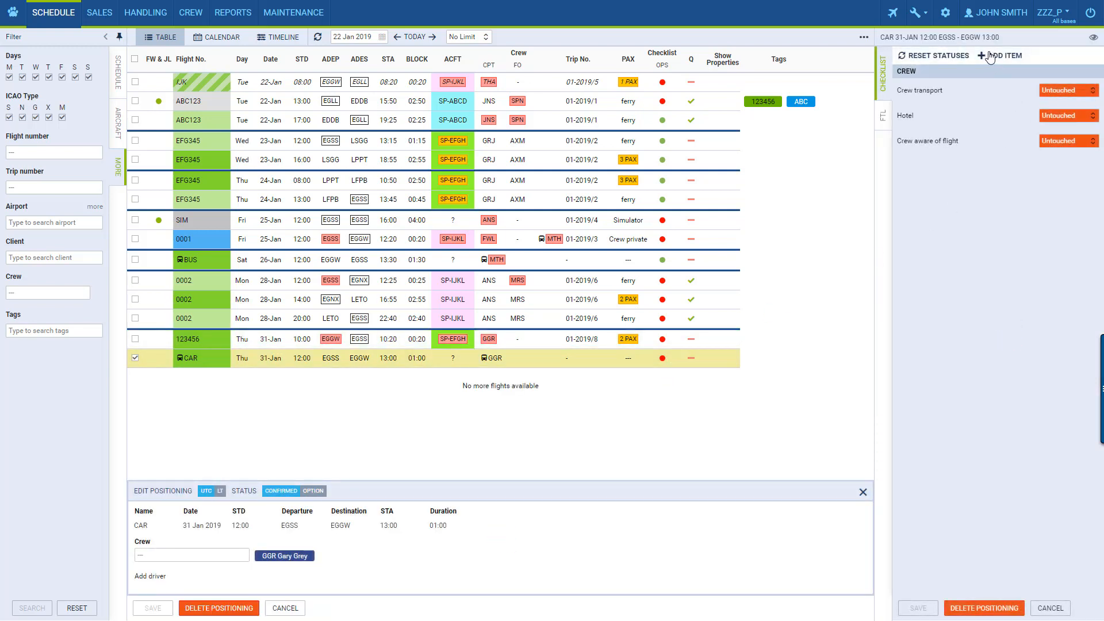
Step: View the status options for Crew transport in the CAR positioning's checklist, leave the status unchanged and close the positioning
left_click(1064, 92)
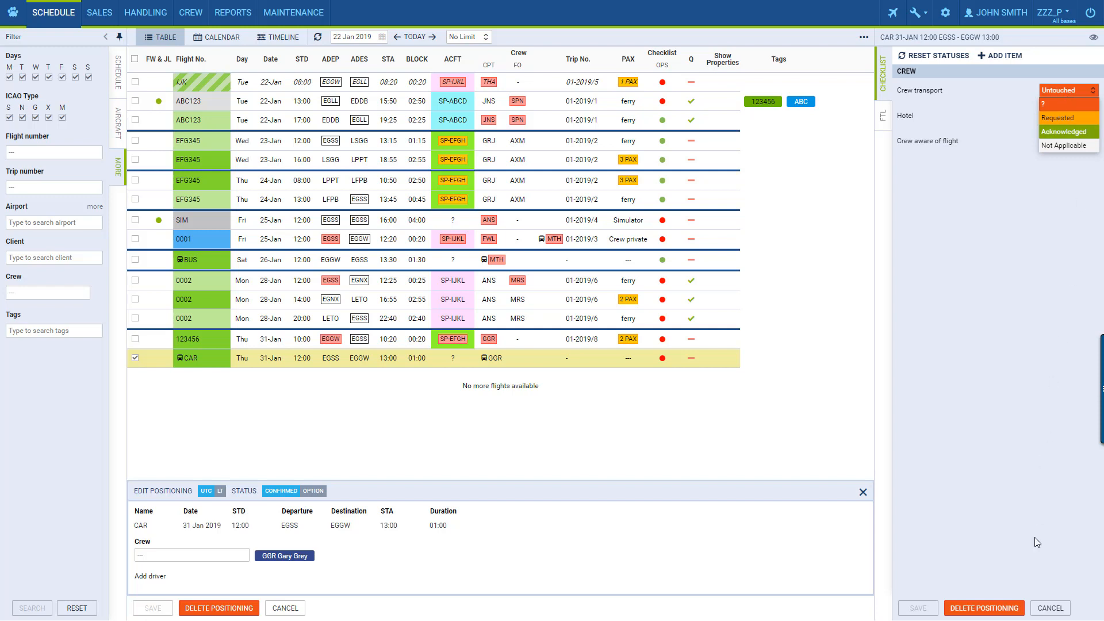
left_click(1059, 613)
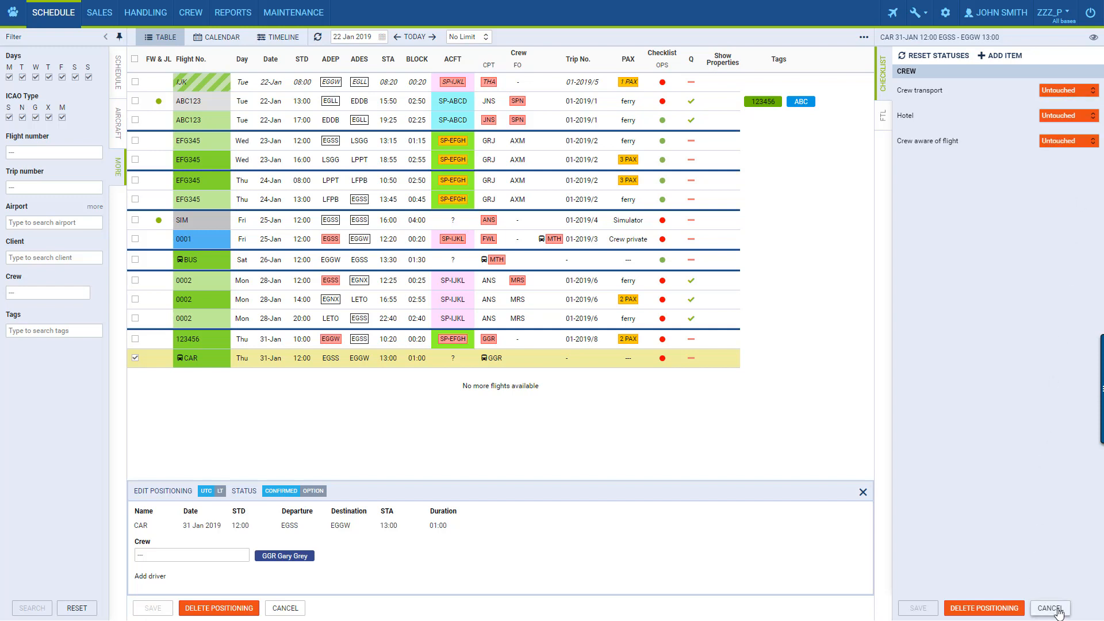
left_click(1058, 613)
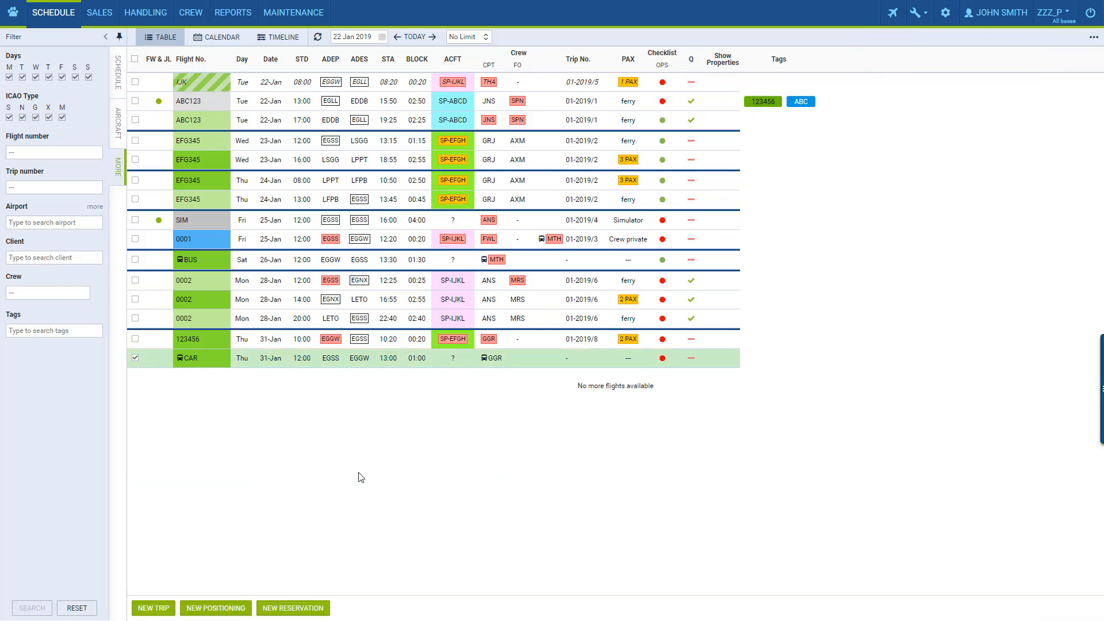
Step: Open a blank reservation form to view its fields, close it and collapse the schedule's filter area
left_click(287, 613)
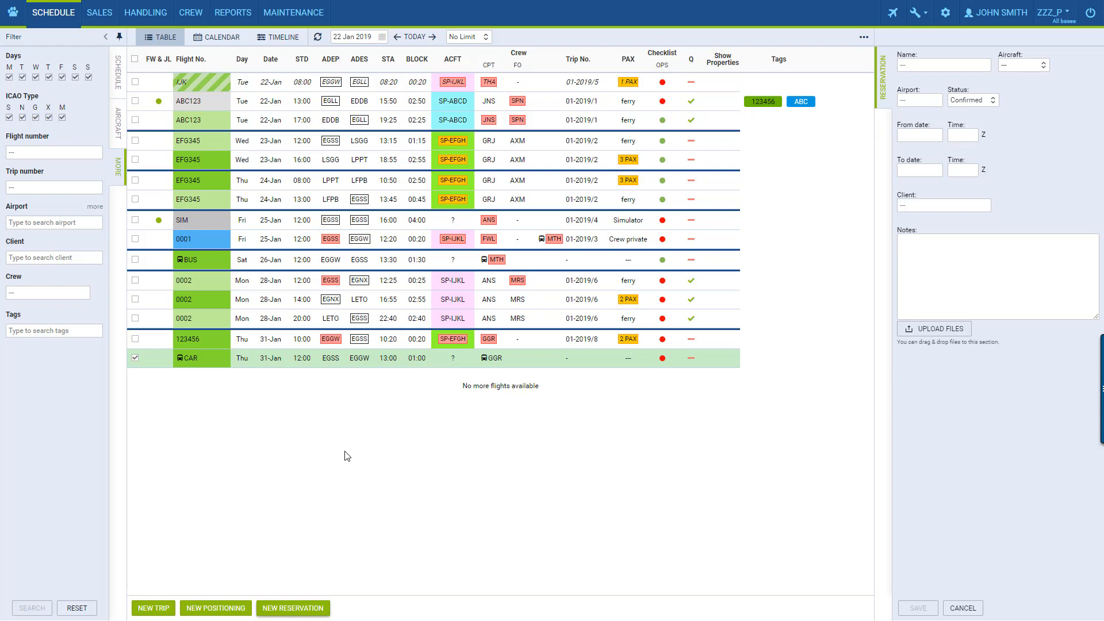
left_click(107, 38)
left_click(754, 227)
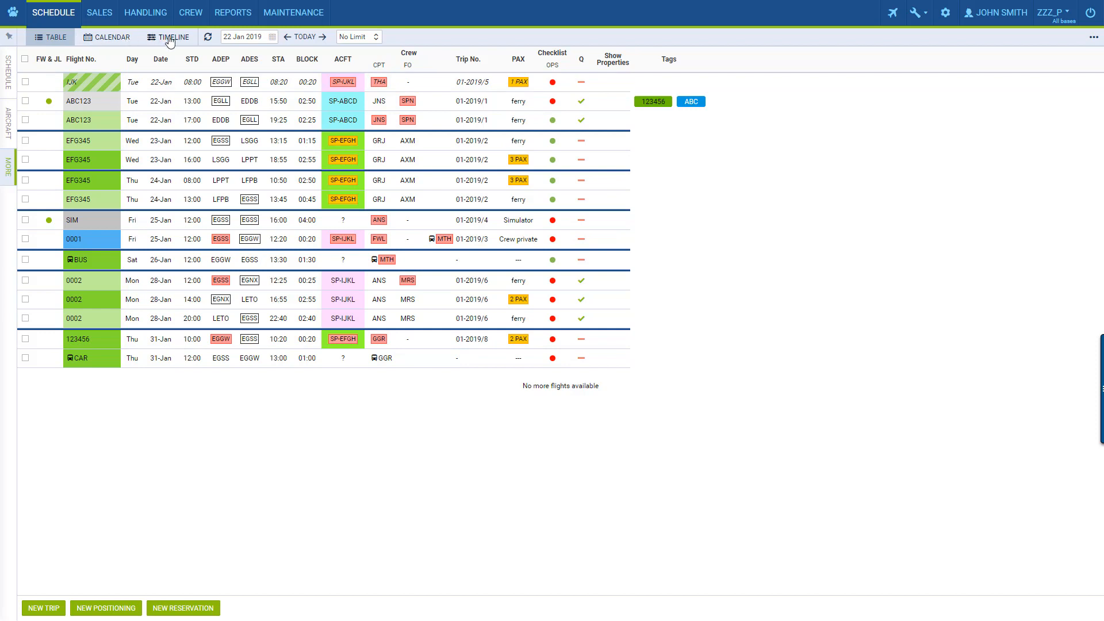
Step: Generate a printable document with the Flight Order, Pax Information and Tripsheet for the EFG345 LSGG–LPPT leg and look through its pages
left_click(252, 164)
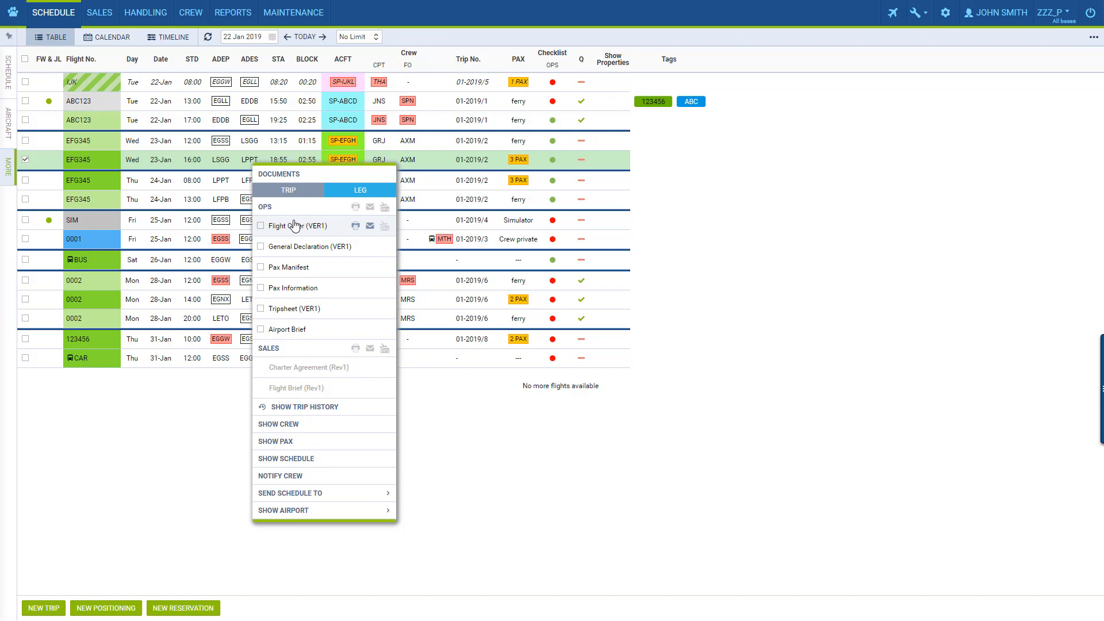
left_click(260, 226)
left_click(261, 289)
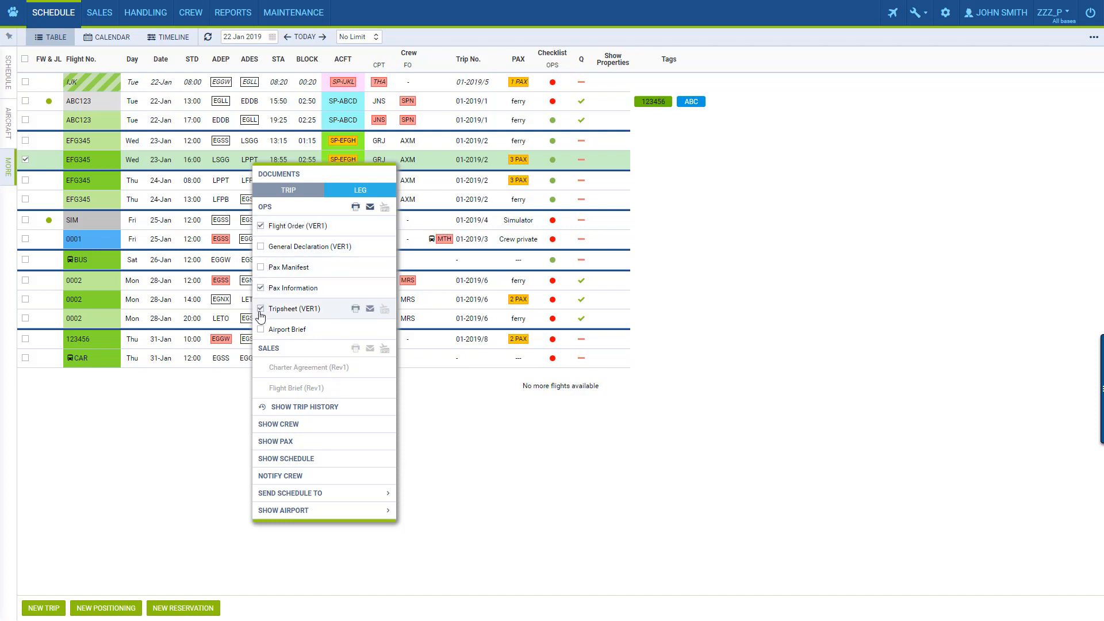
left_click(261, 309)
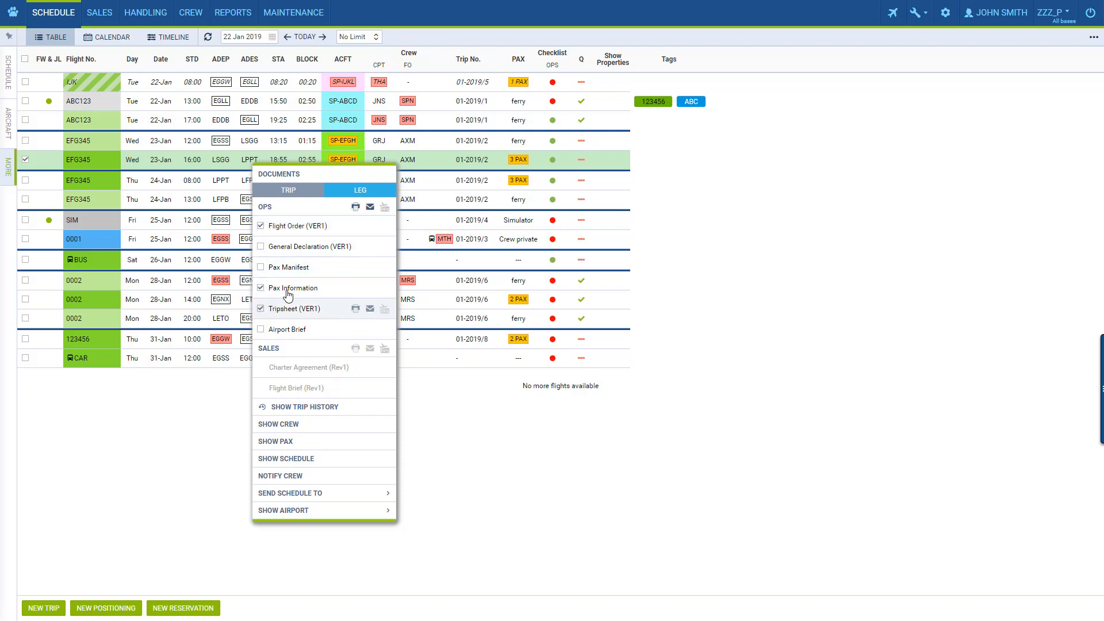
left_click(355, 207)
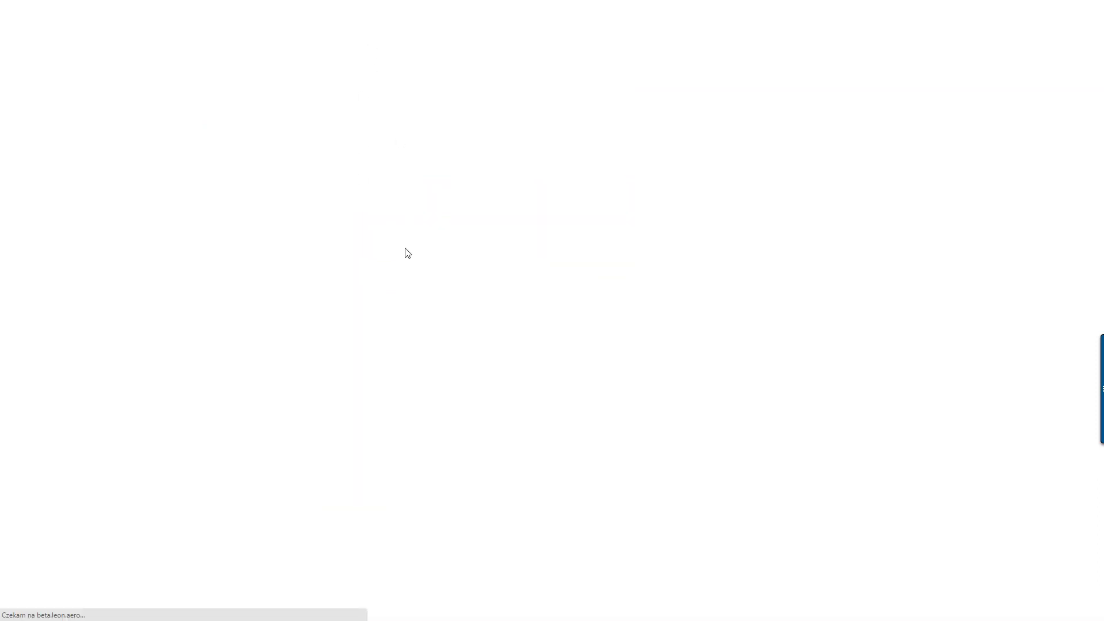
scroll(406, 298, "down", 20)
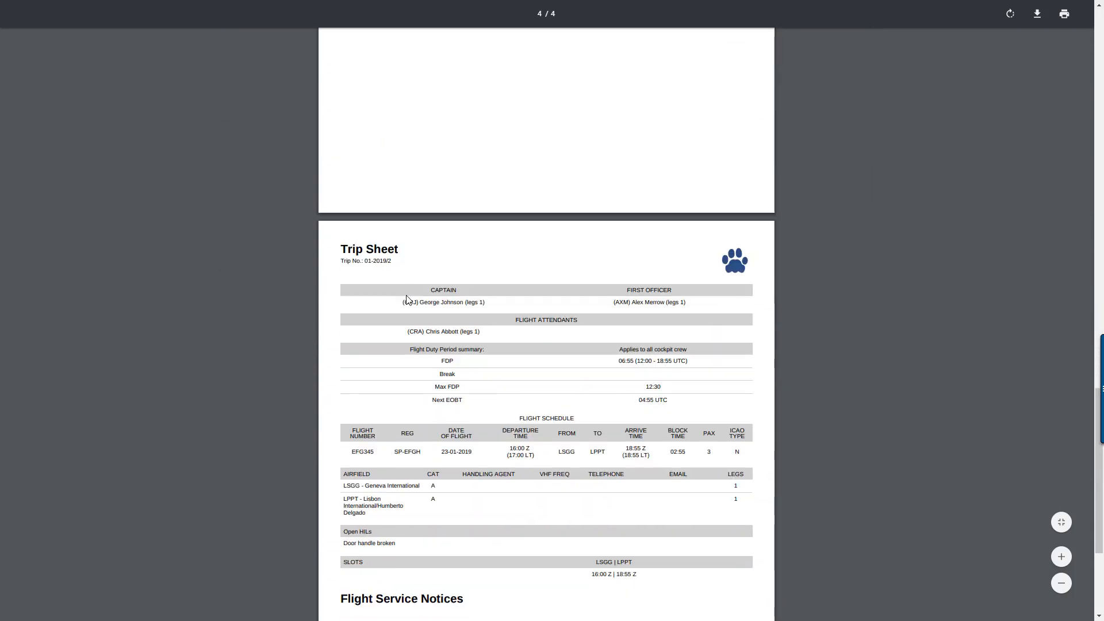
scroll(407, 299, "down", 4)
scroll(406, 299, "up", 20)
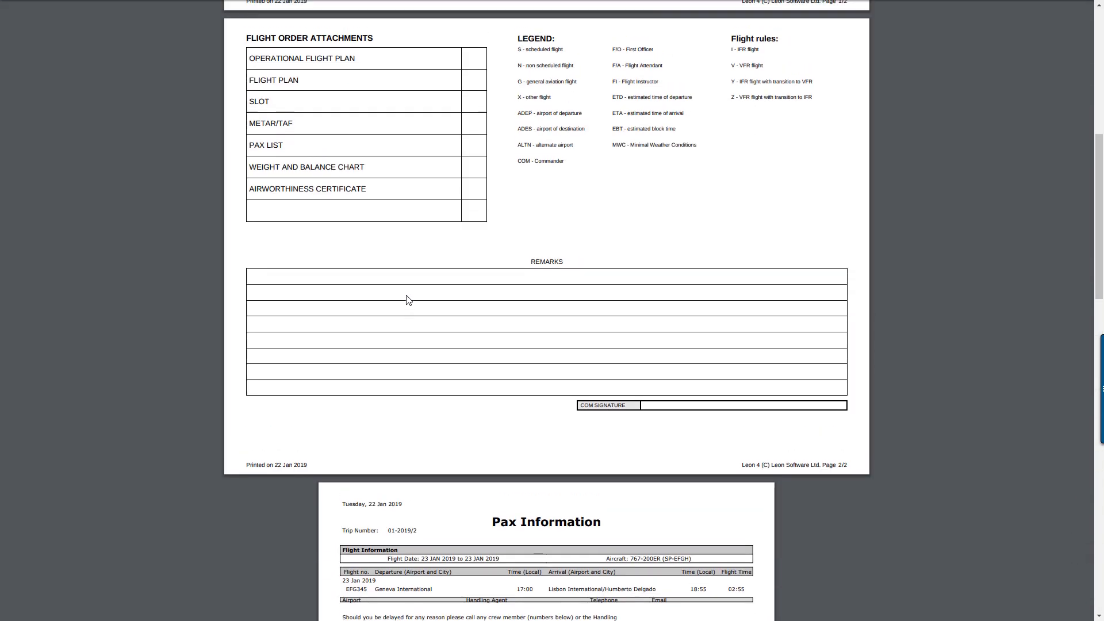
scroll(407, 299, "up", 8)
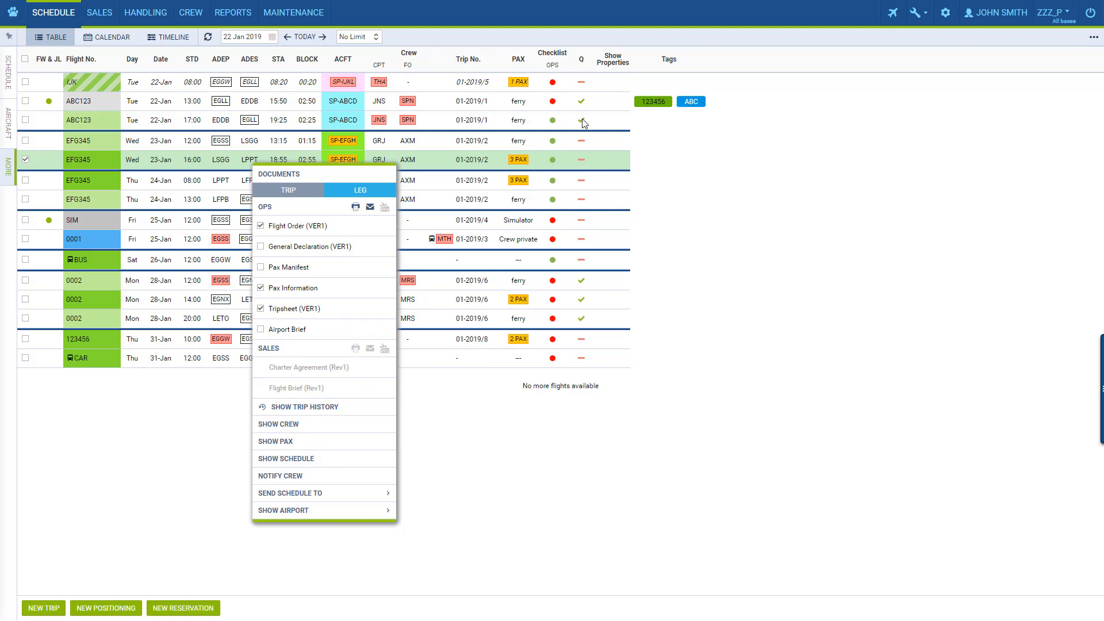
Step: Open an email with only the Flight Order attached for the ABC123 EDDB–EGLL leg and cancel it without sending
left_click(285, 124)
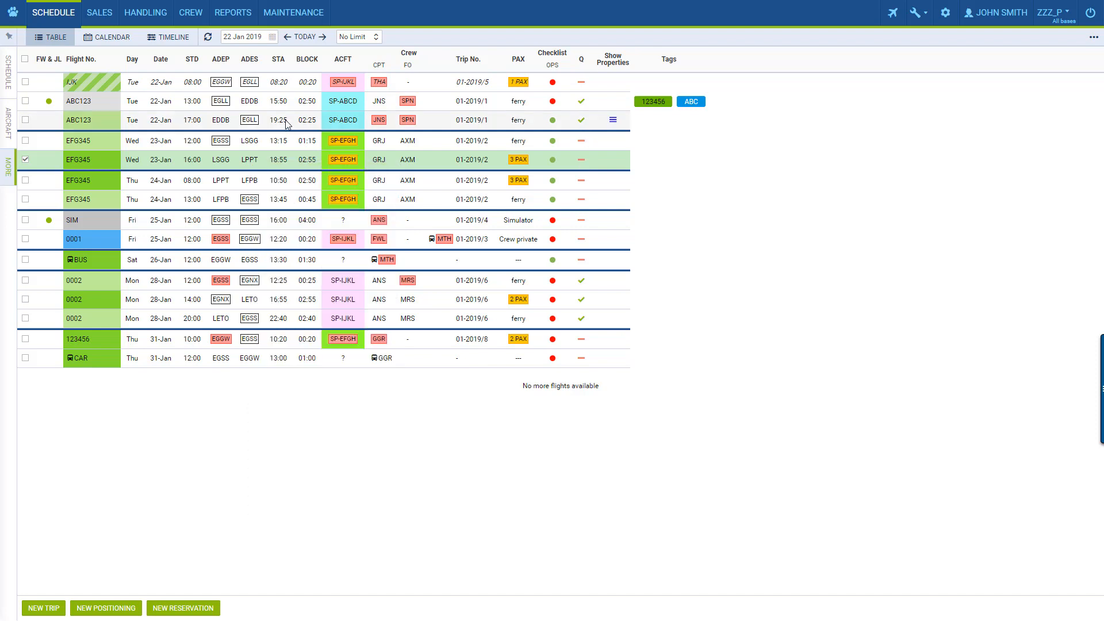
left_click(285, 119)
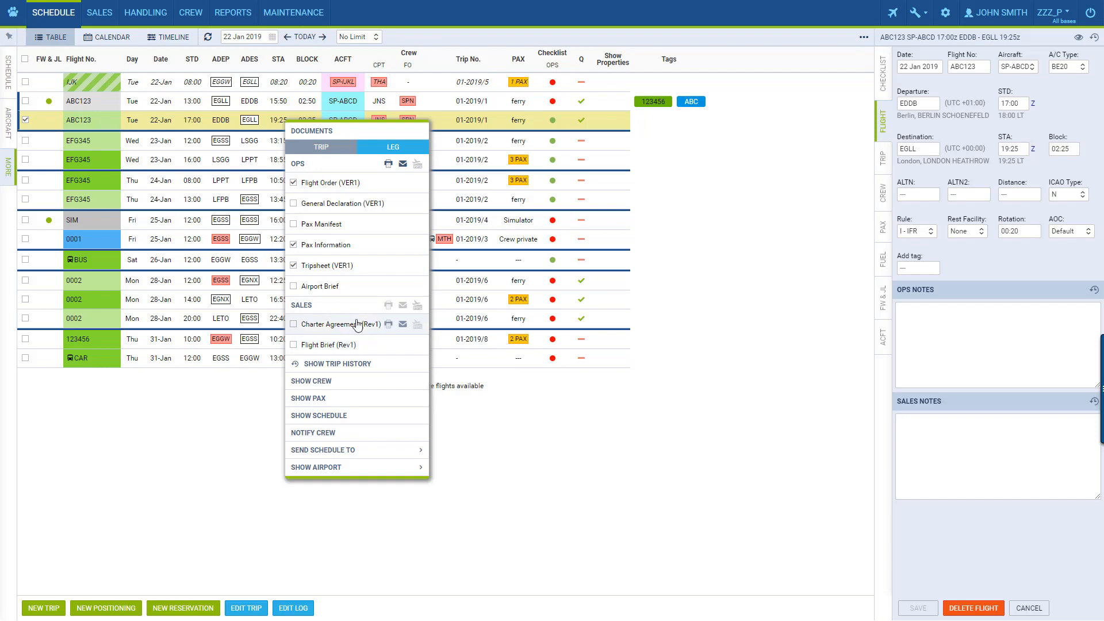
left_click(402, 183)
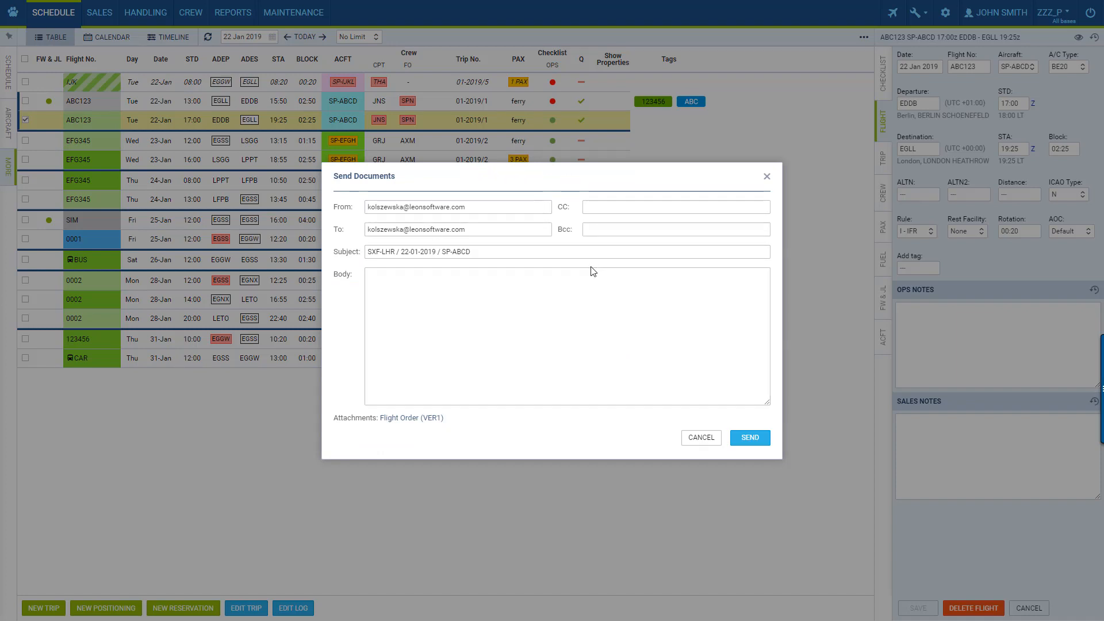
left_click(469, 314)
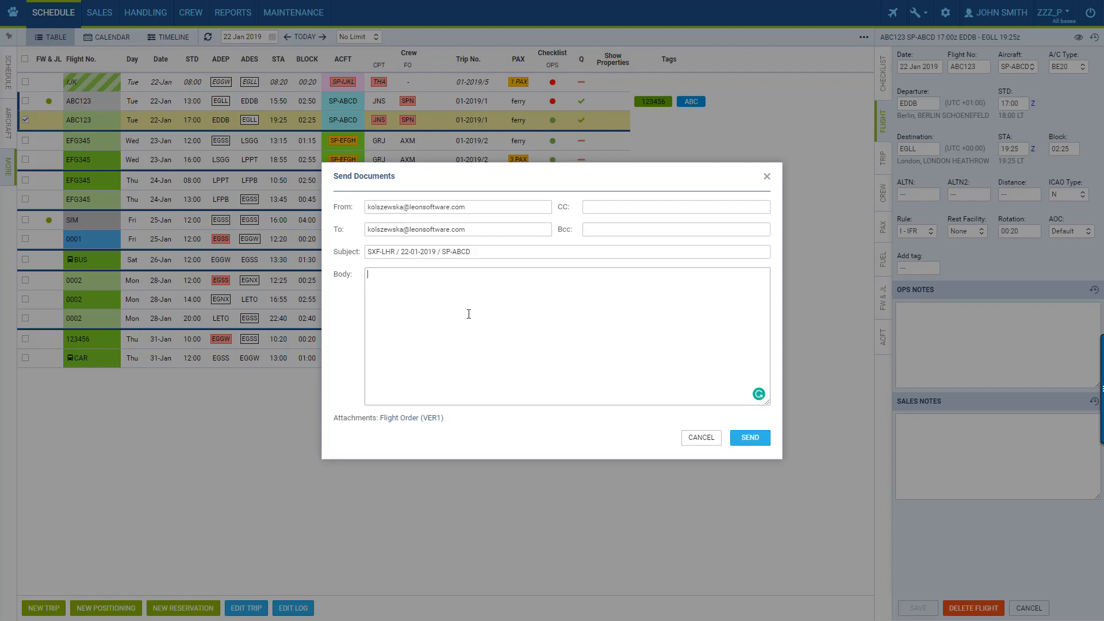
left_click(701, 437)
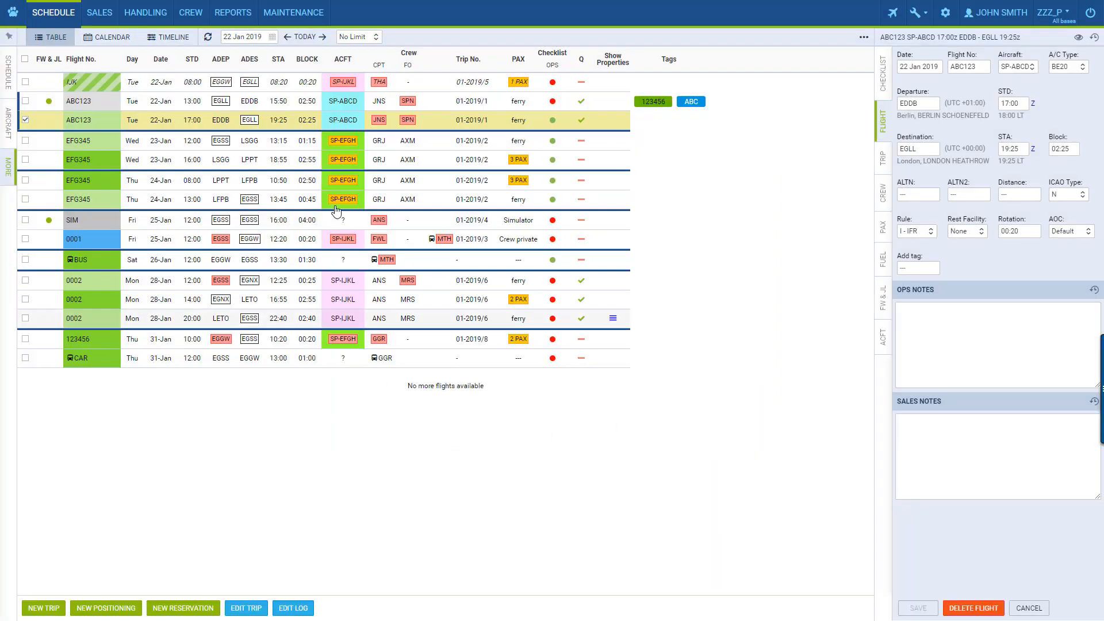
Step: Open an email with all ticked OPS documents attached for the ABC123 EDDB–EGLL leg and cancel it
right_click(285, 124)
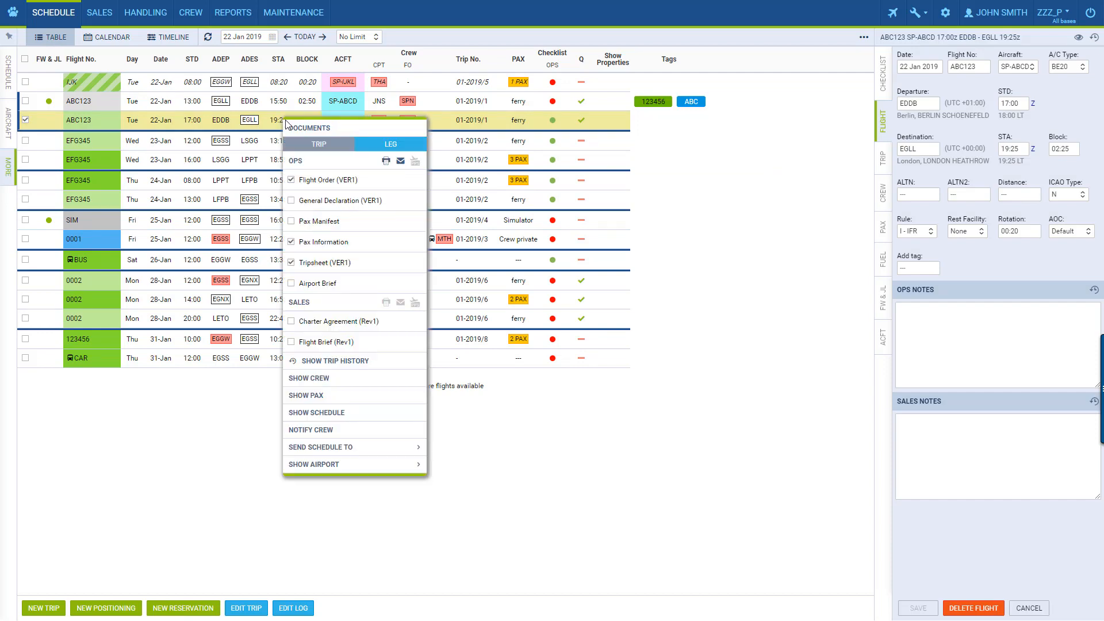
left_click(401, 161)
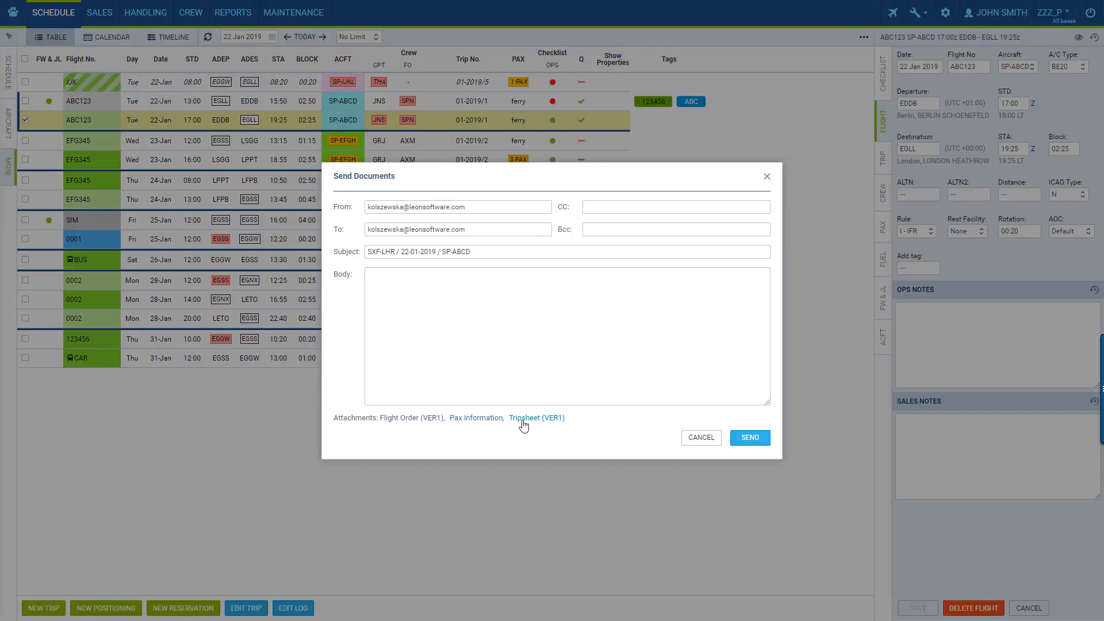
left_click(706, 438)
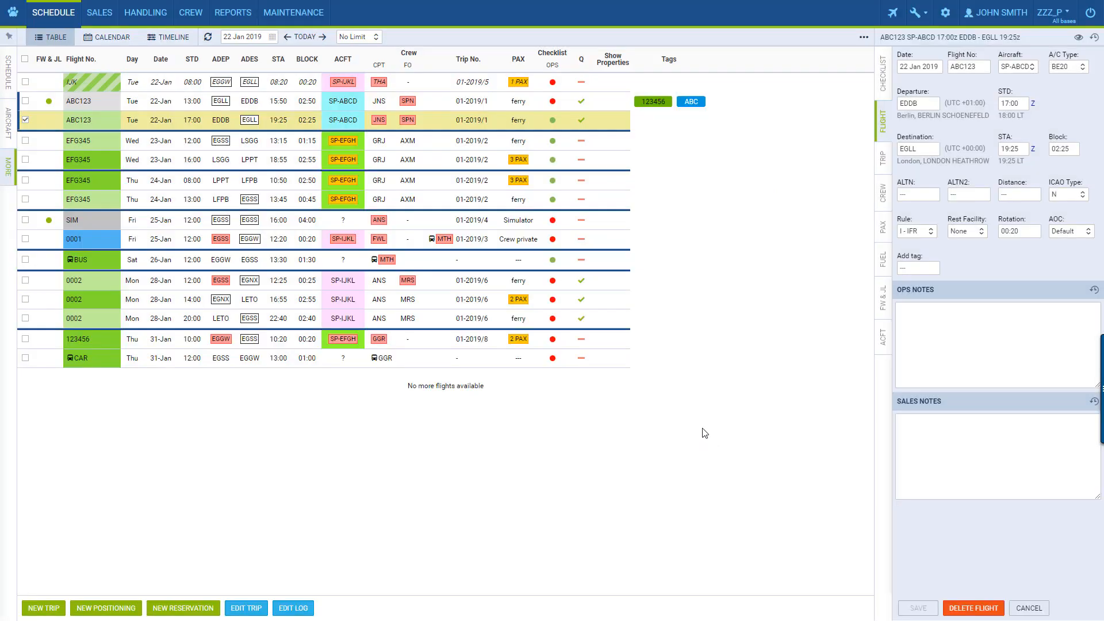
Step: Open the Documents Manager in the settings and examine the actions available for the document templates
right_click(283, 120)
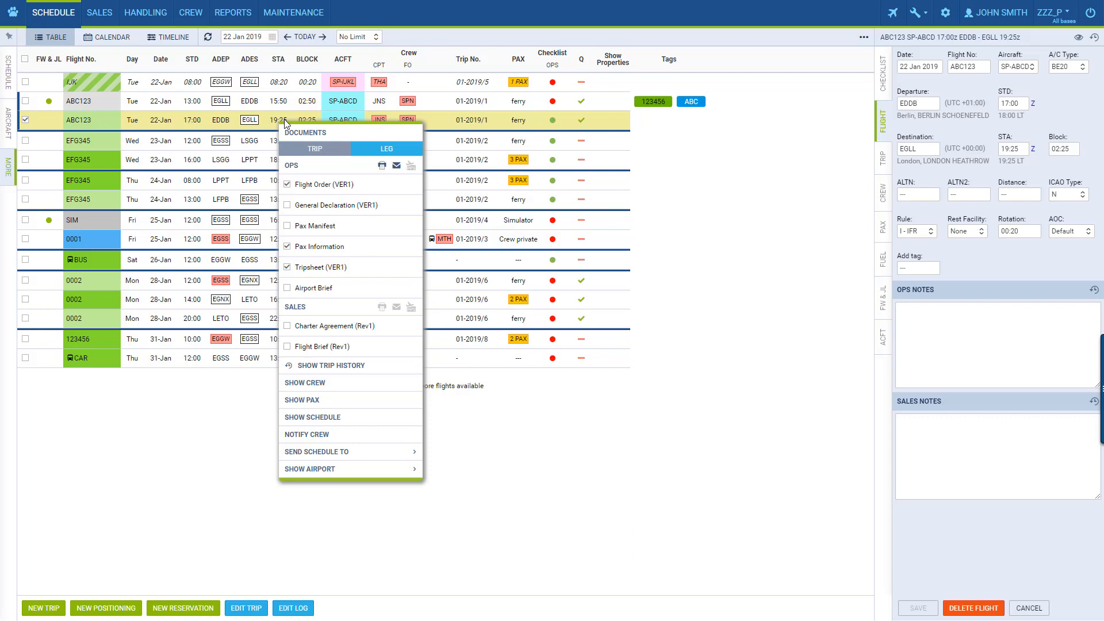
left_click(949, 16)
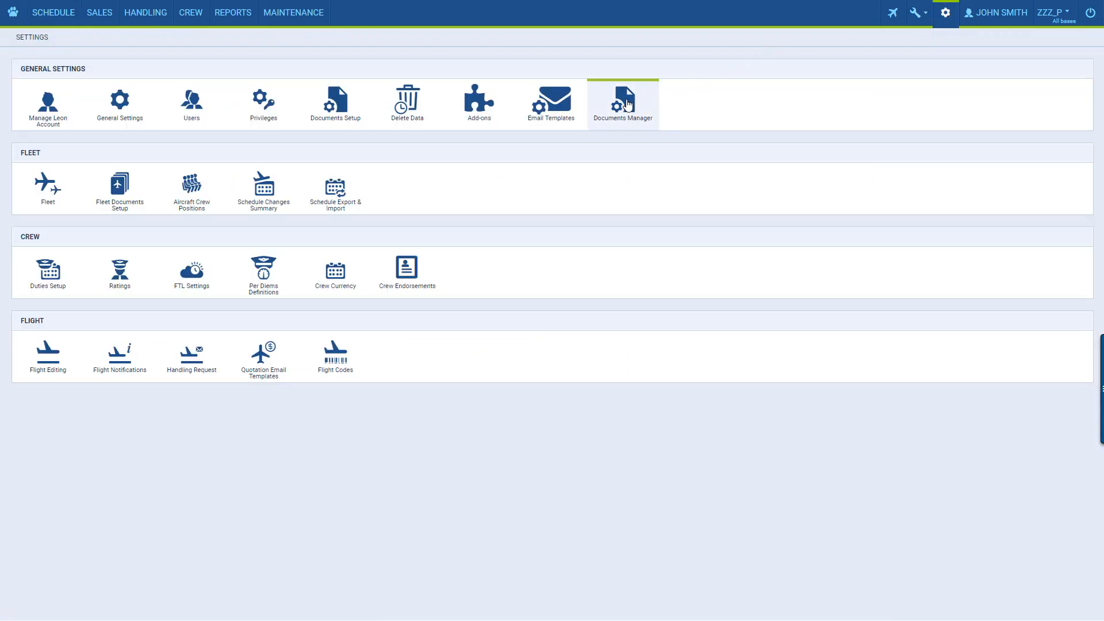
left_click(623, 104)
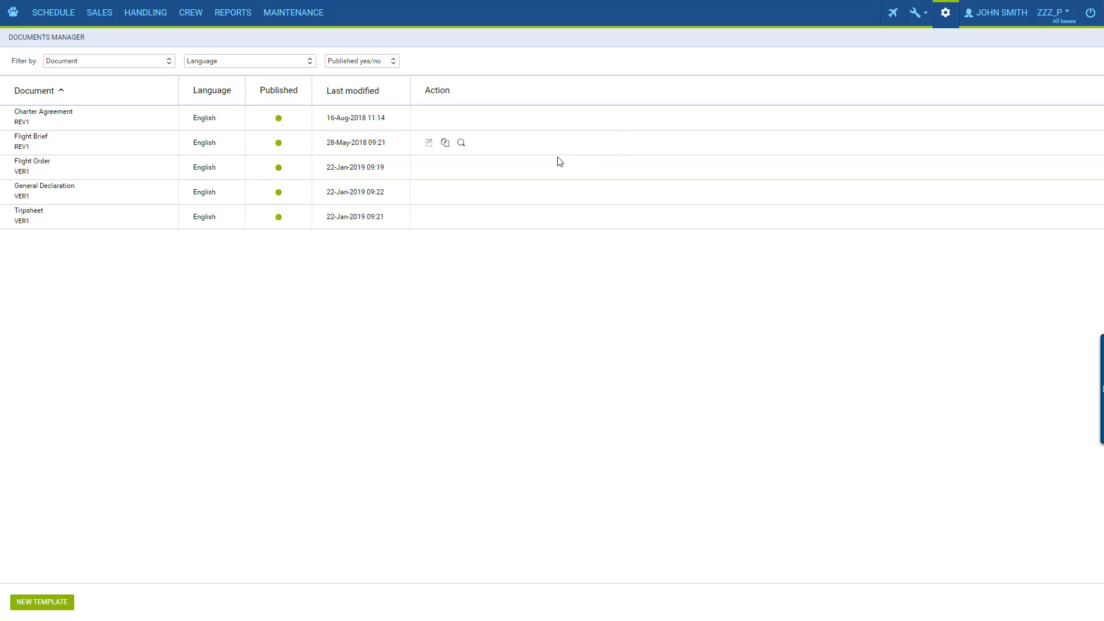
mouse_move(427, 118)
mouse_move(428, 146)
Step: Return to the schedule, view the trip history of the EFG345 EGSS–LSGG flight and close it
left_click(52, 19)
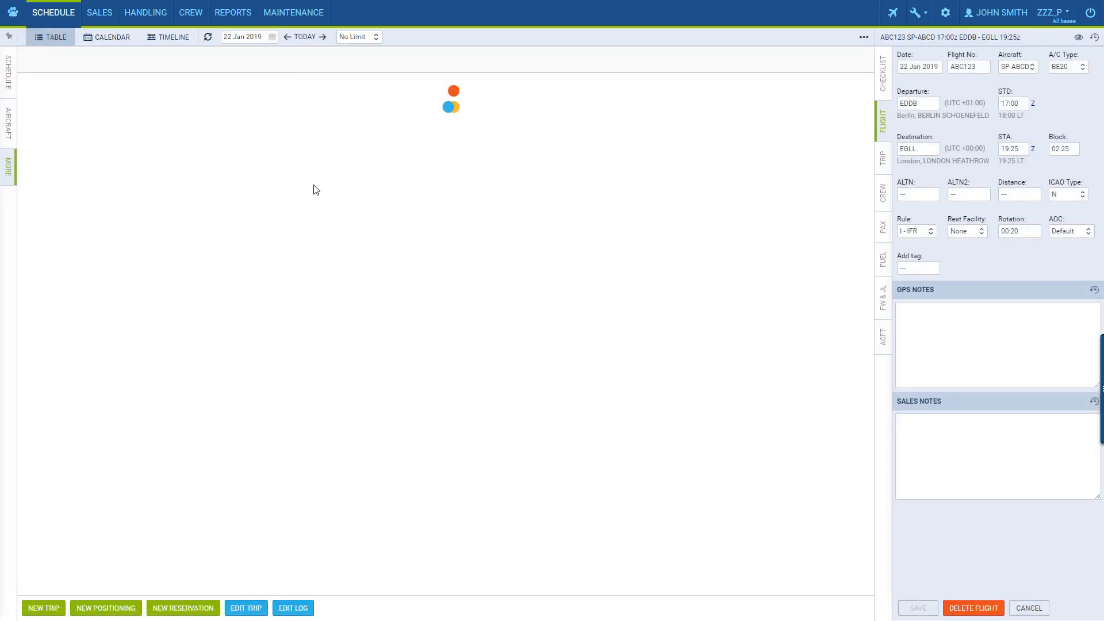
right_click(294, 142)
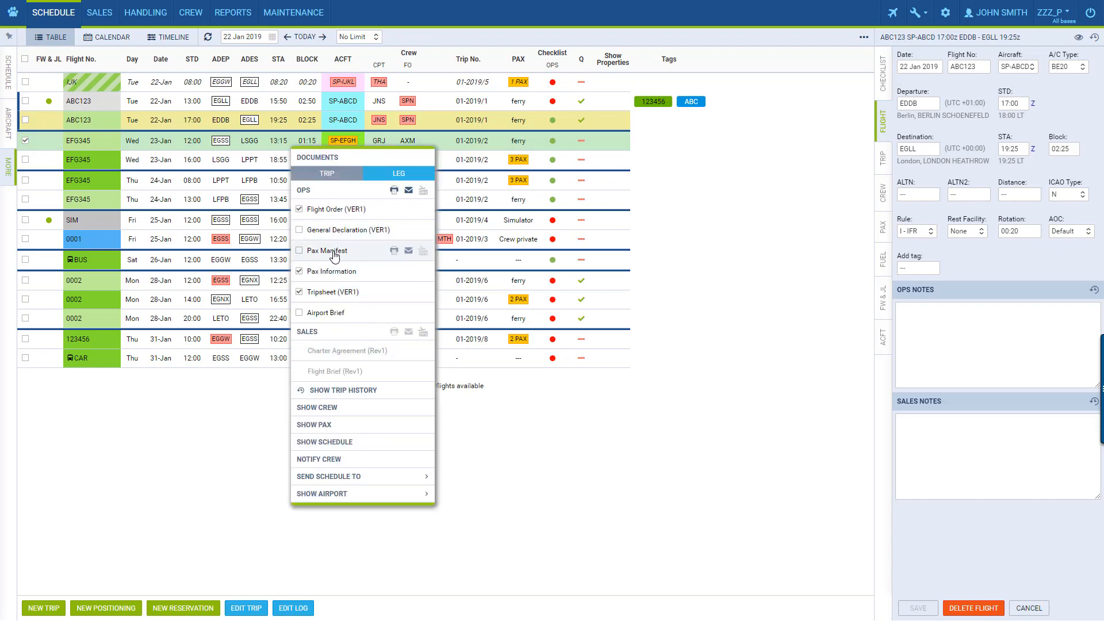
left_click(361, 391)
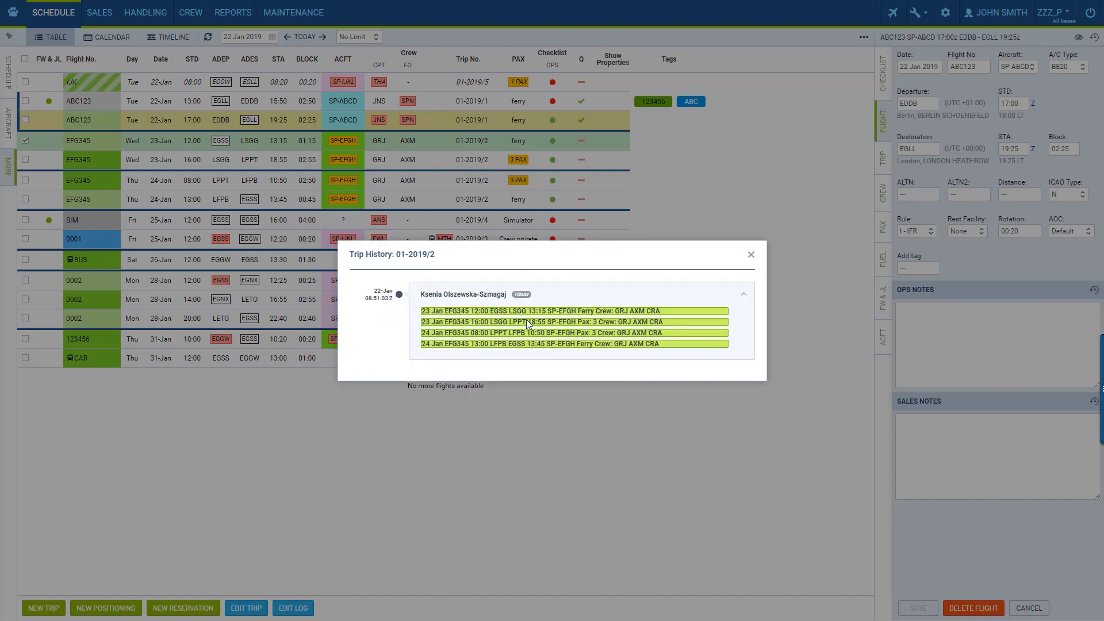
left_click(752, 257)
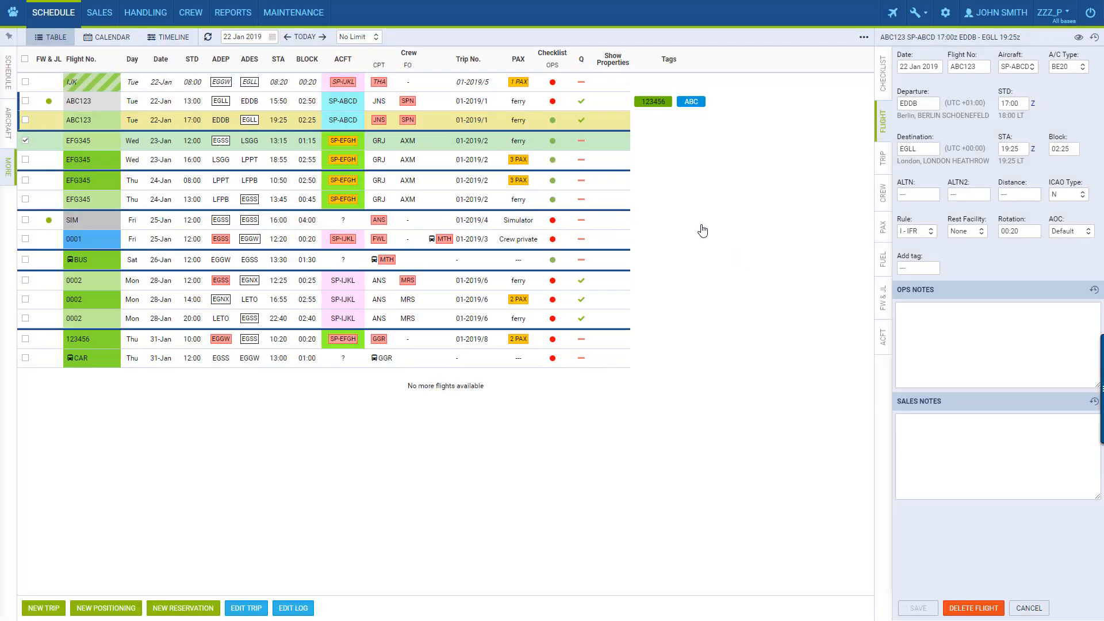
Step: Set the passenger count of the EFG345 EGSS–LSGG leg to 2 and save it, ignoring warnings
left_click(519, 141)
left_click(1053, 54)
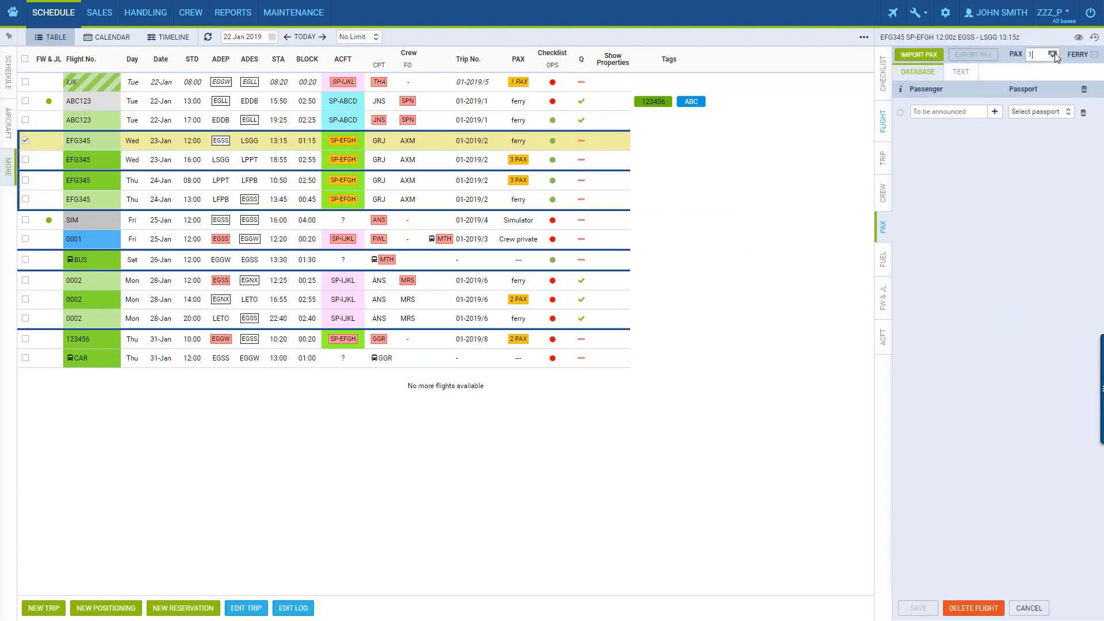
left_click(1054, 54)
left_click(918, 605)
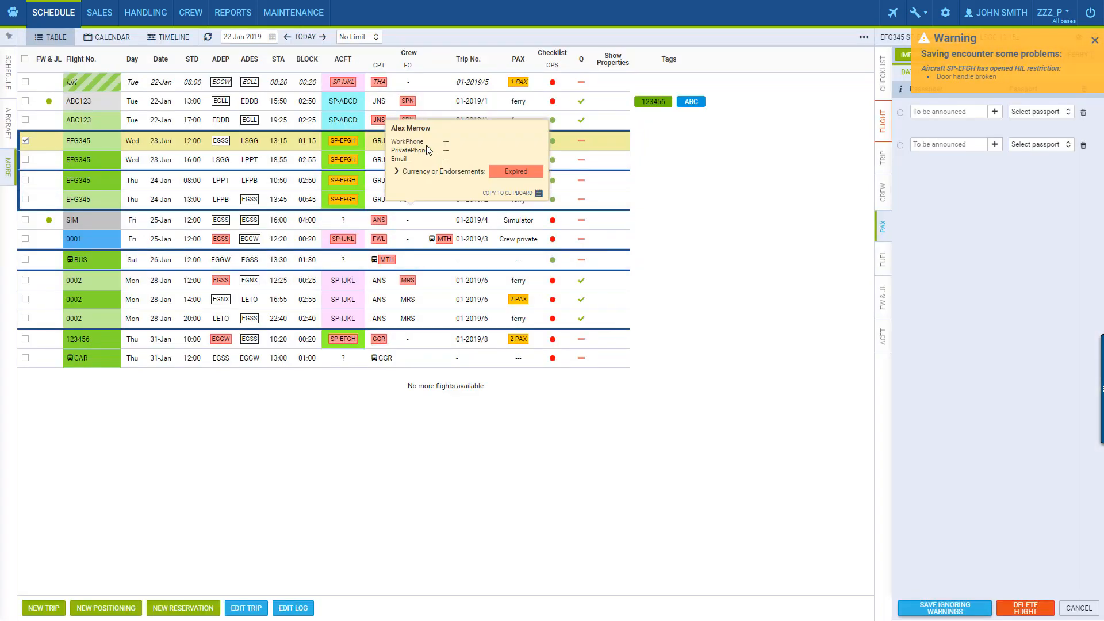
left_click(948, 610)
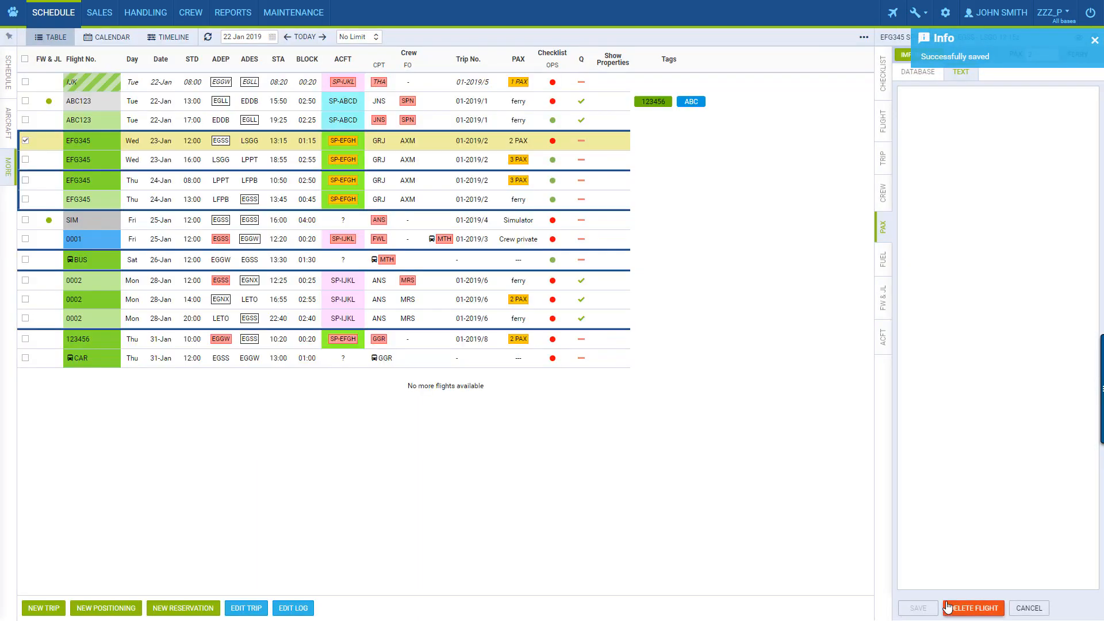
Step: Check the passenger change in the trip history of the EFG345 EGSS–LSGG leg and close the history
right_click(399, 140)
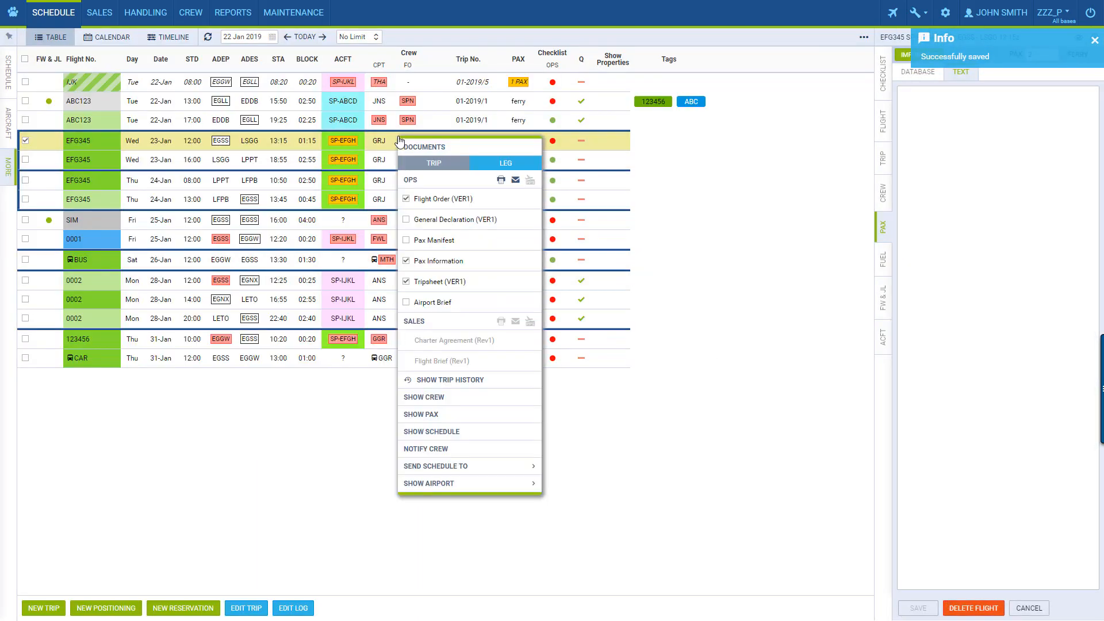
left_click(481, 379)
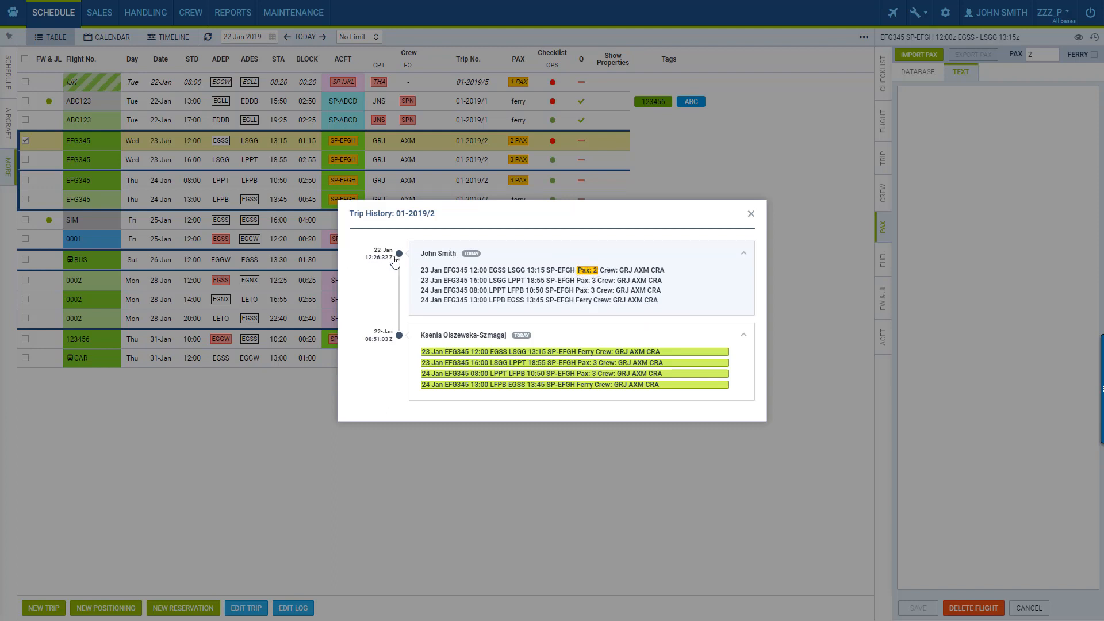
left_click(751, 214)
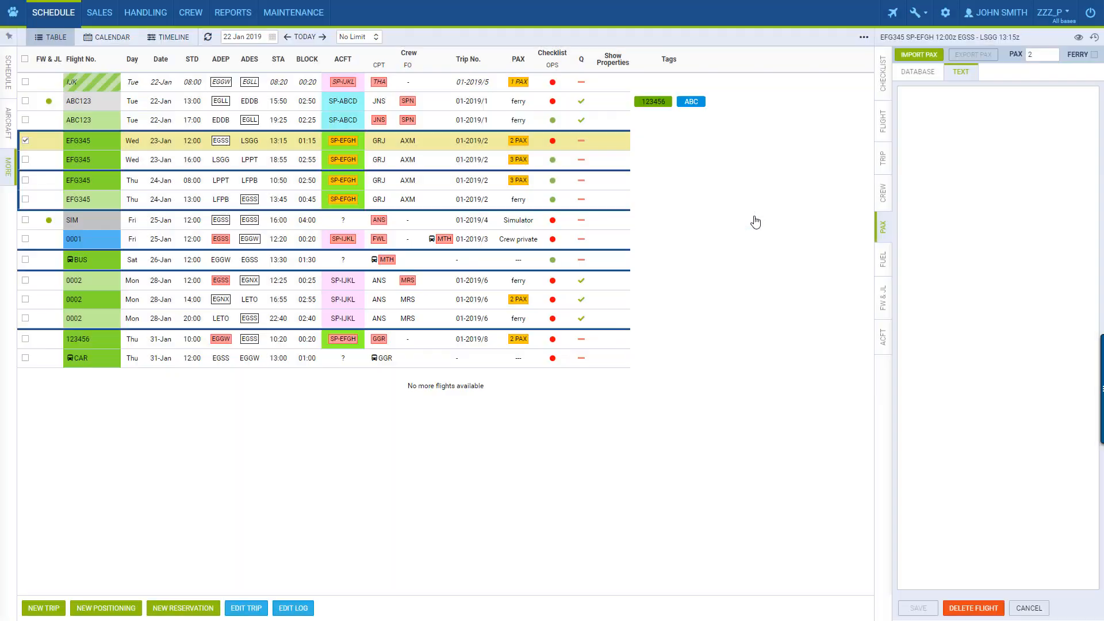
Step: Show the crew details for the EFG345 EGSS–LSGG leg
right_click(287, 146)
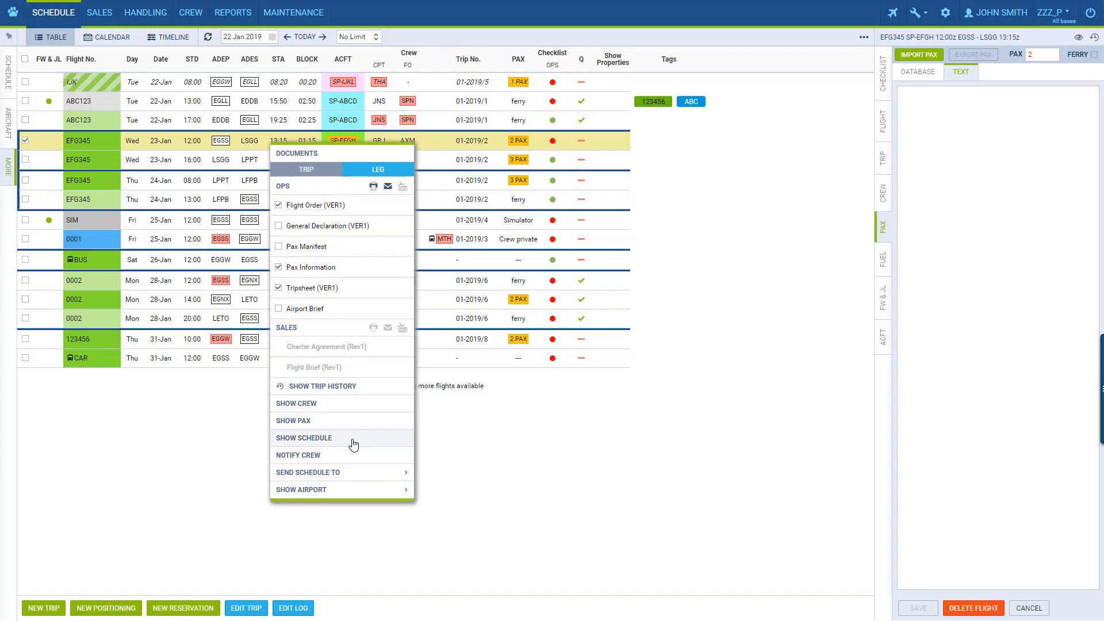
left_click(334, 404)
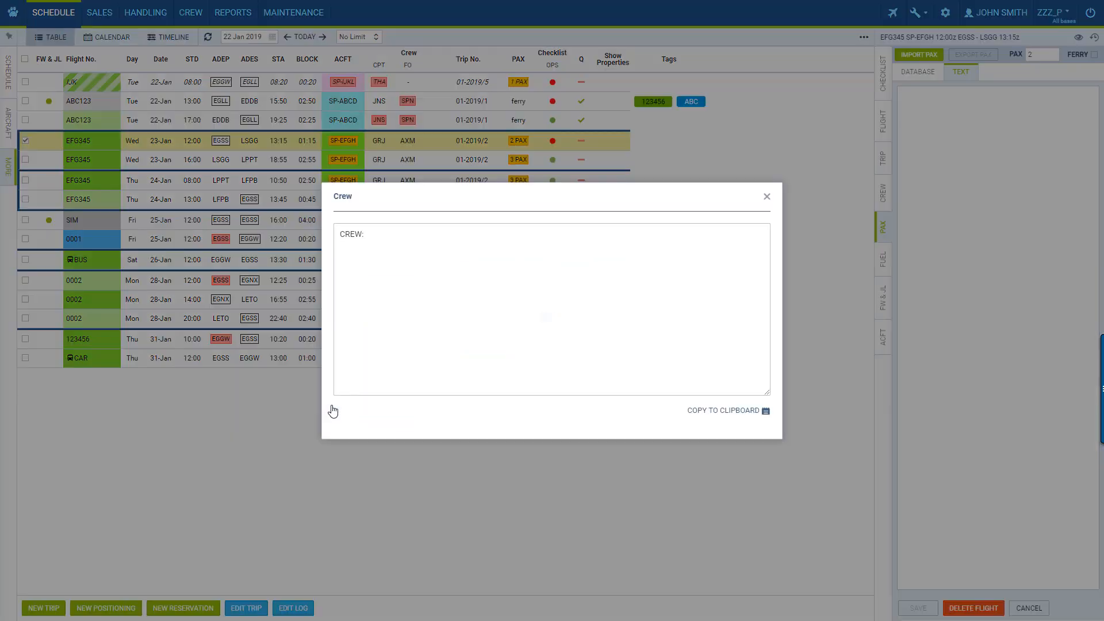
Step: Close the crew details and show the schedule text for the EFG345 EGSS–LSGG leg
left_click(766, 197)
right_click(257, 148)
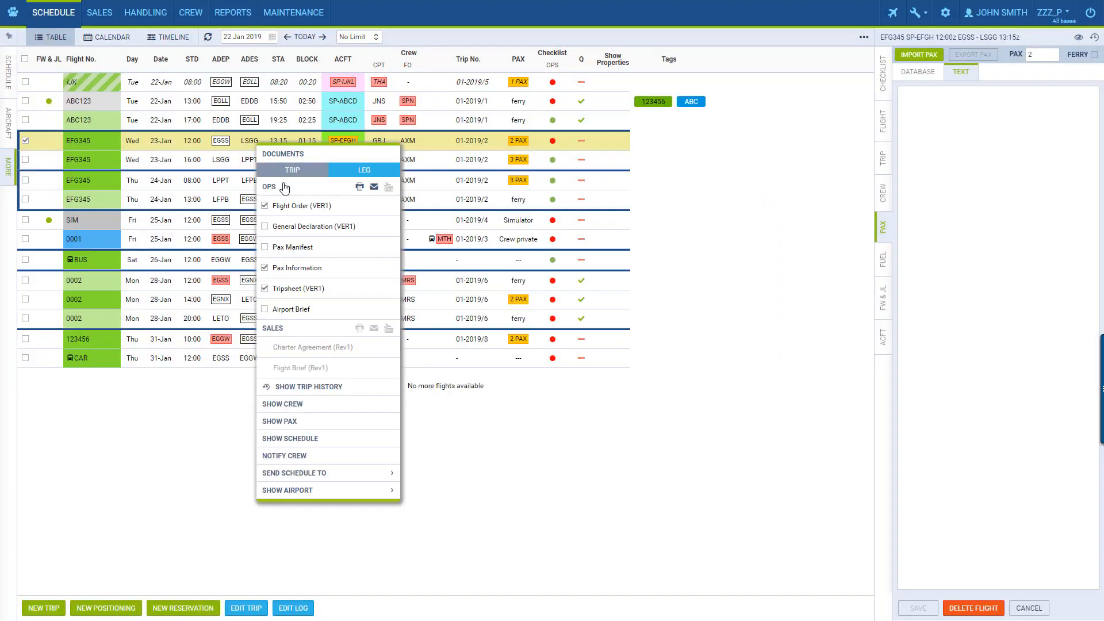
left_click(310, 439)
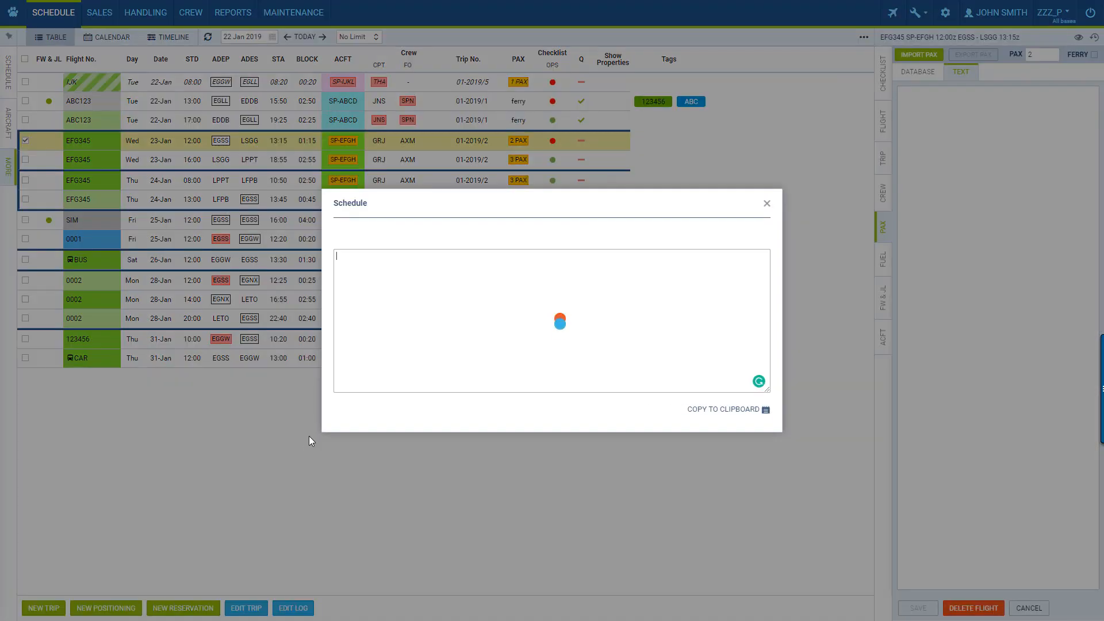
left_click(375, 308)
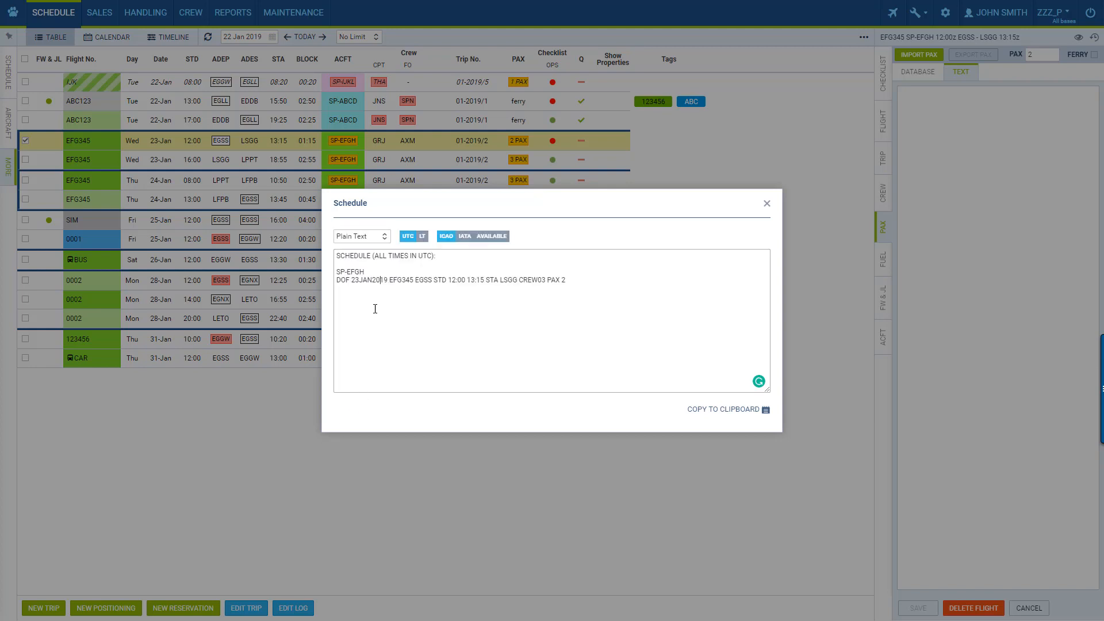
Step: Switch the schedule message to GCR format and check its schedule-type and airport options
left_click(371, 238)
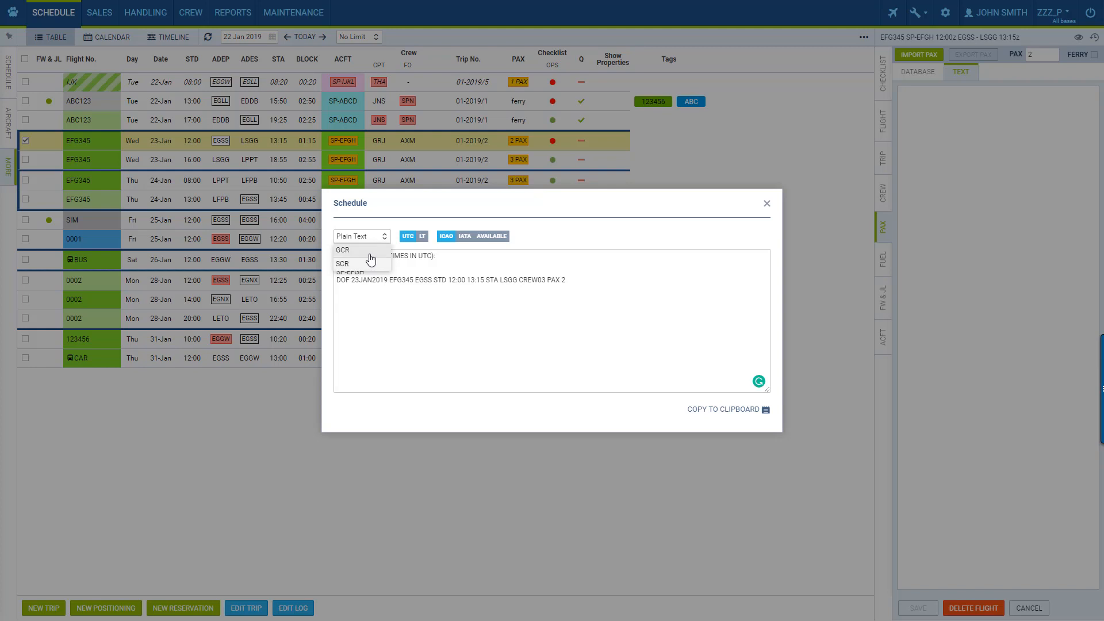
left_click(371, 255)
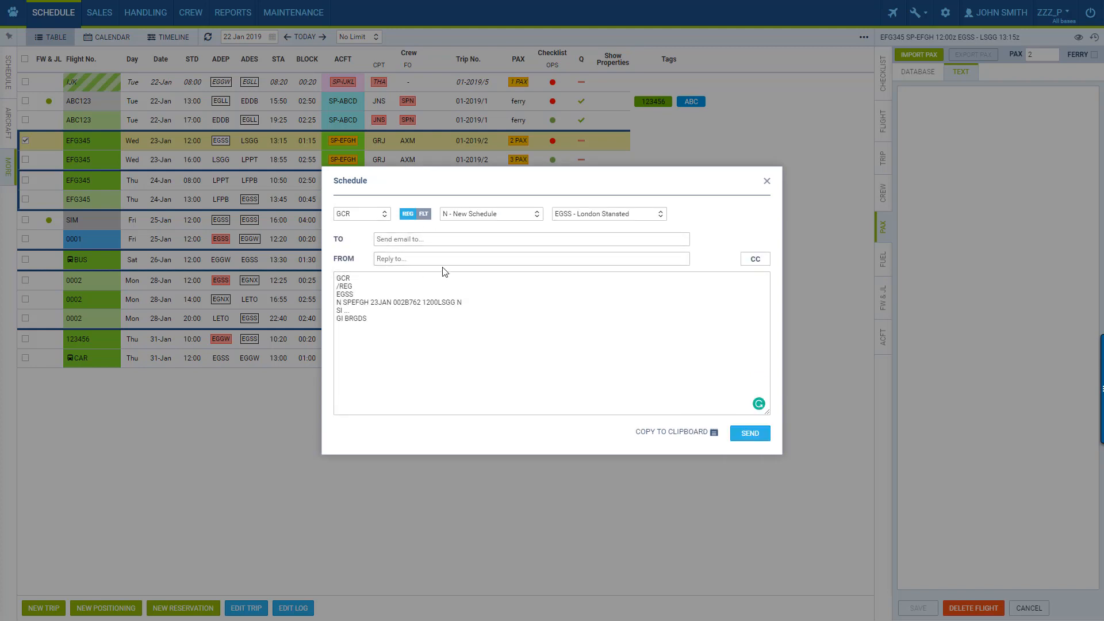
left_click(490, 215)
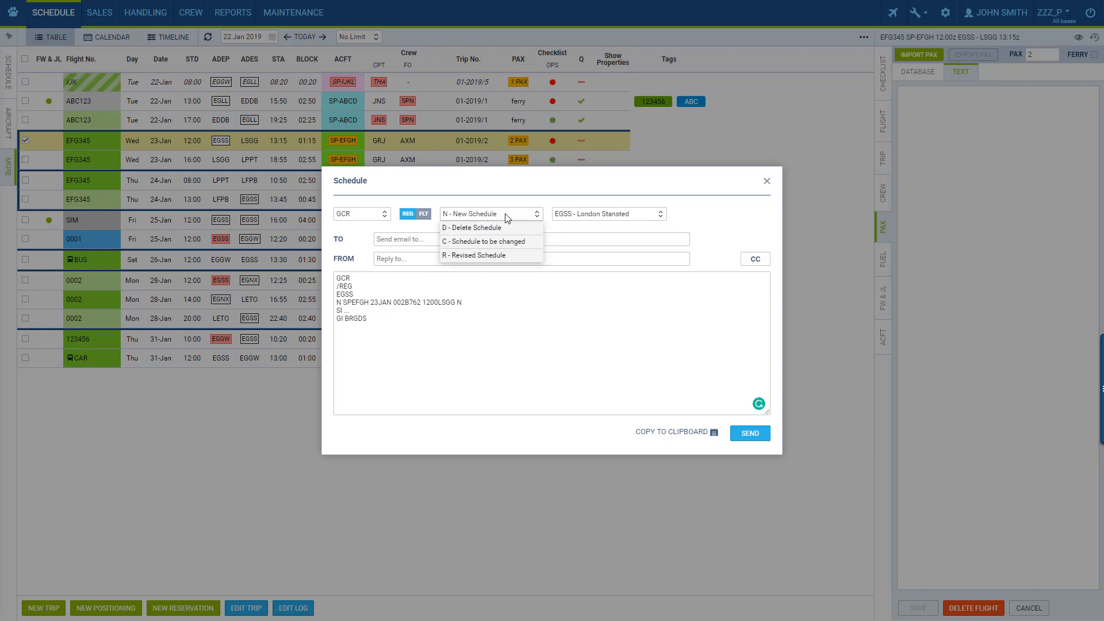
left_click(597, 220)
left_click(597, 219)
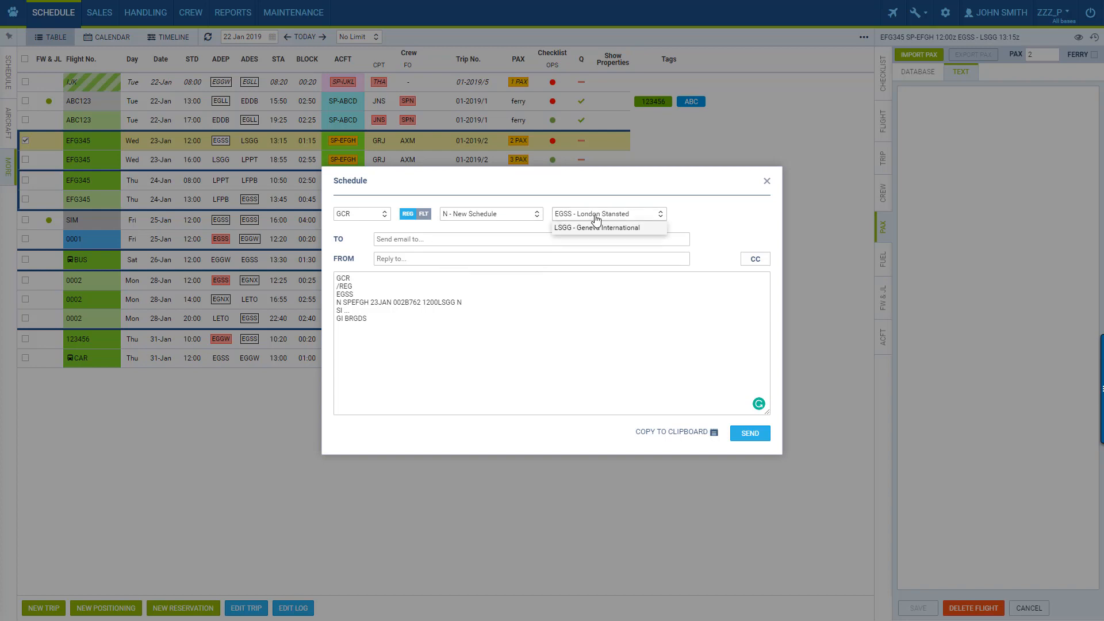
left_click(598, 218)
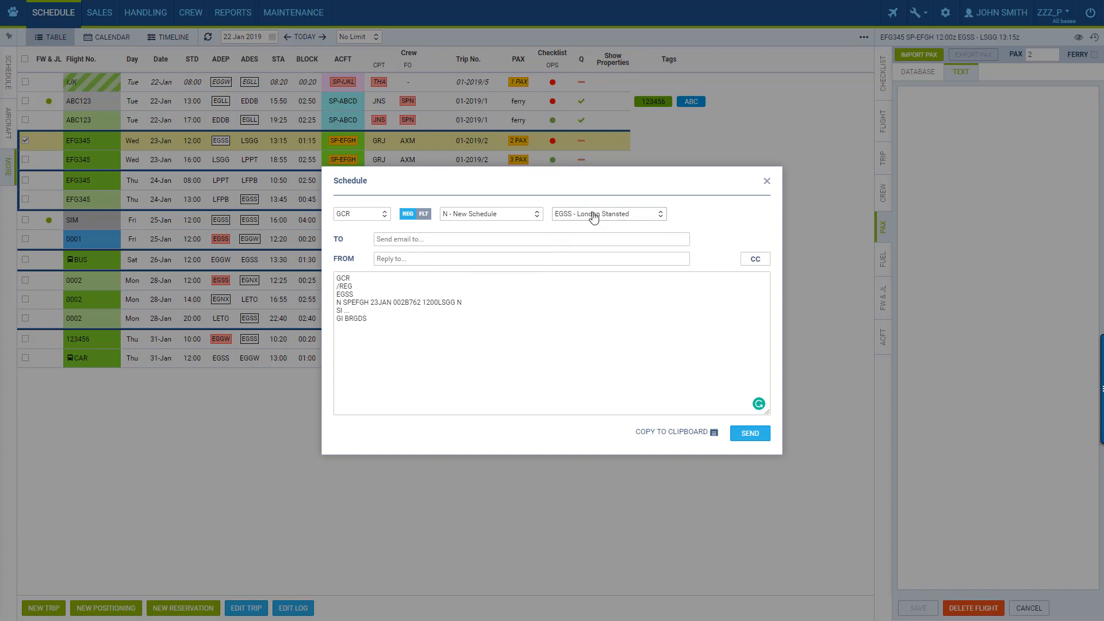
Step: Switch the schedule message to SCR format and close it without sending
left_click(380, 216)
left_click(364, 241)
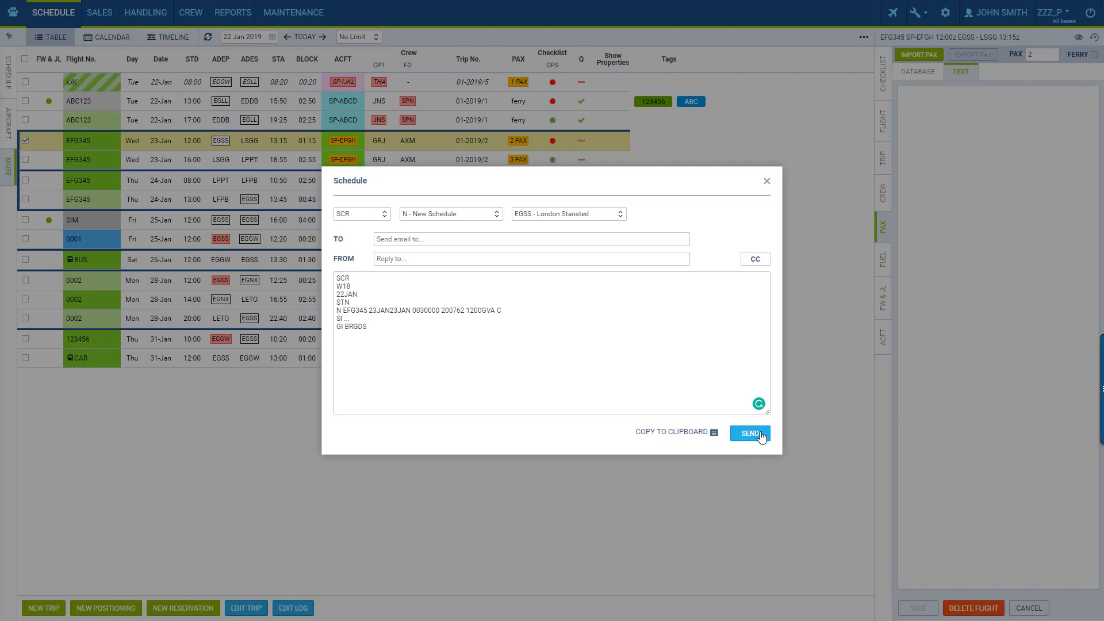
left_click(767, 181)
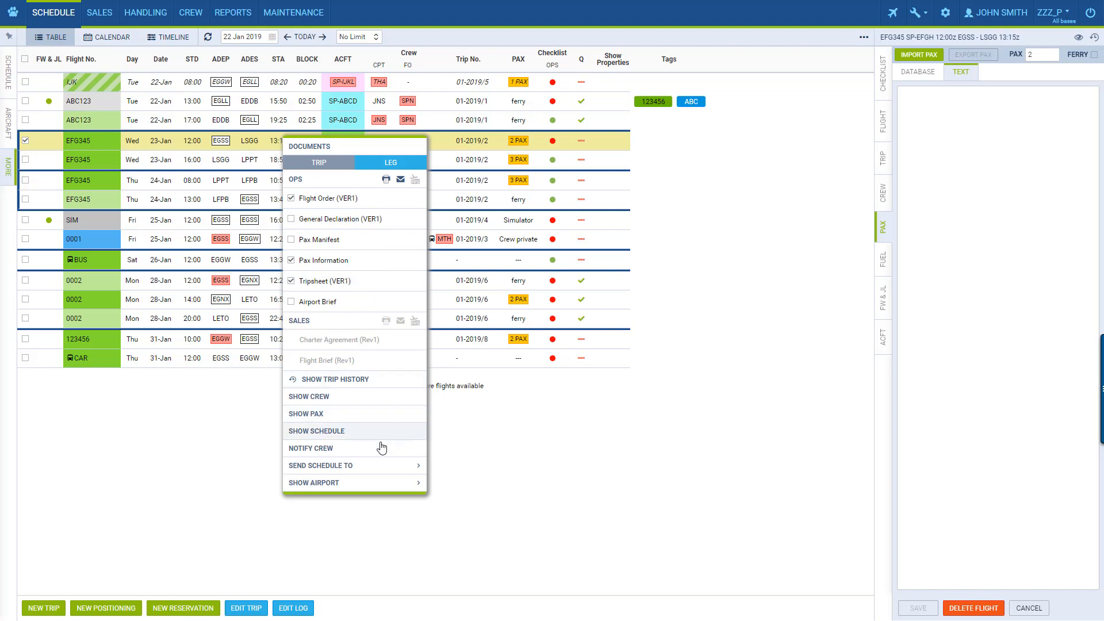
Step: Open the crew notification message for the EFG345 EGSS–LSGG leg, close it unsent and look at the available tools
left_click(367, 454)
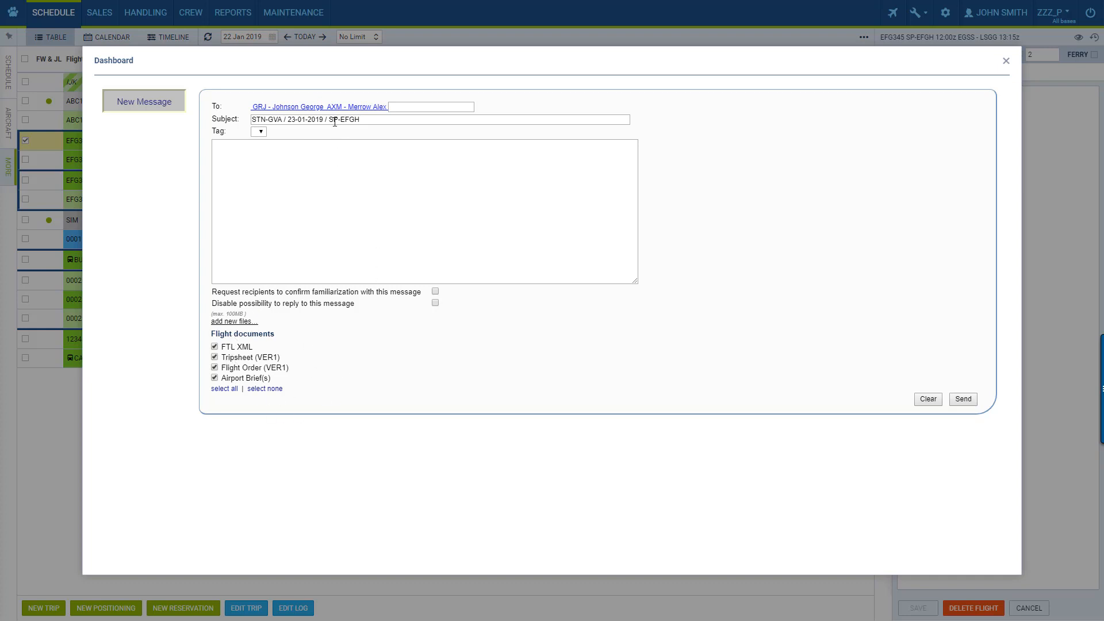
left_click(290, 199)
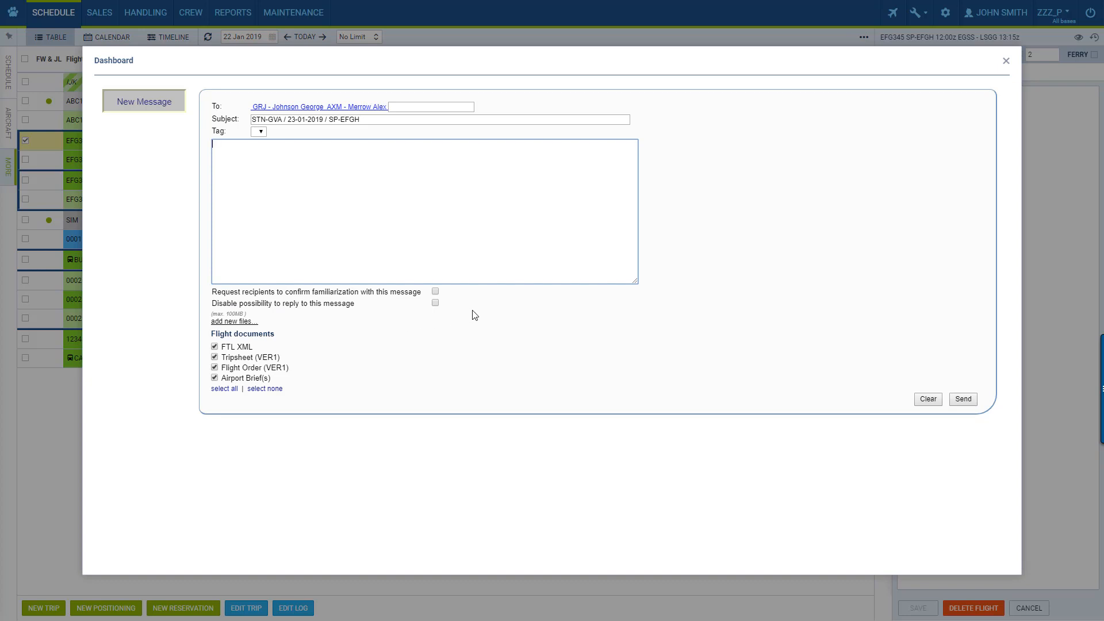
left_click(1007, 61)
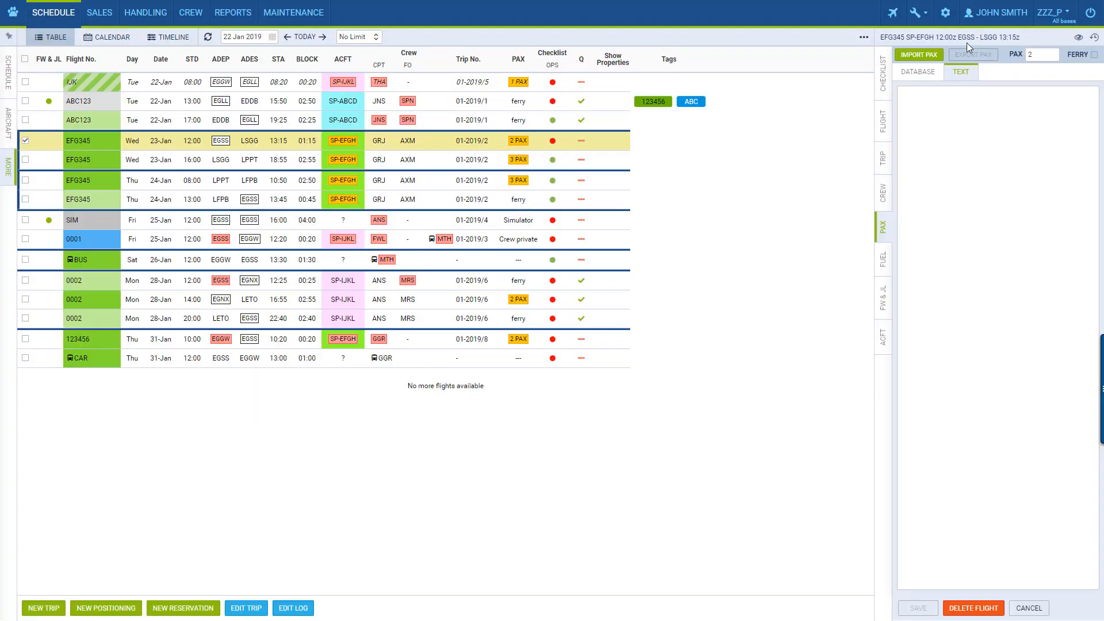
left_click(920, 16)
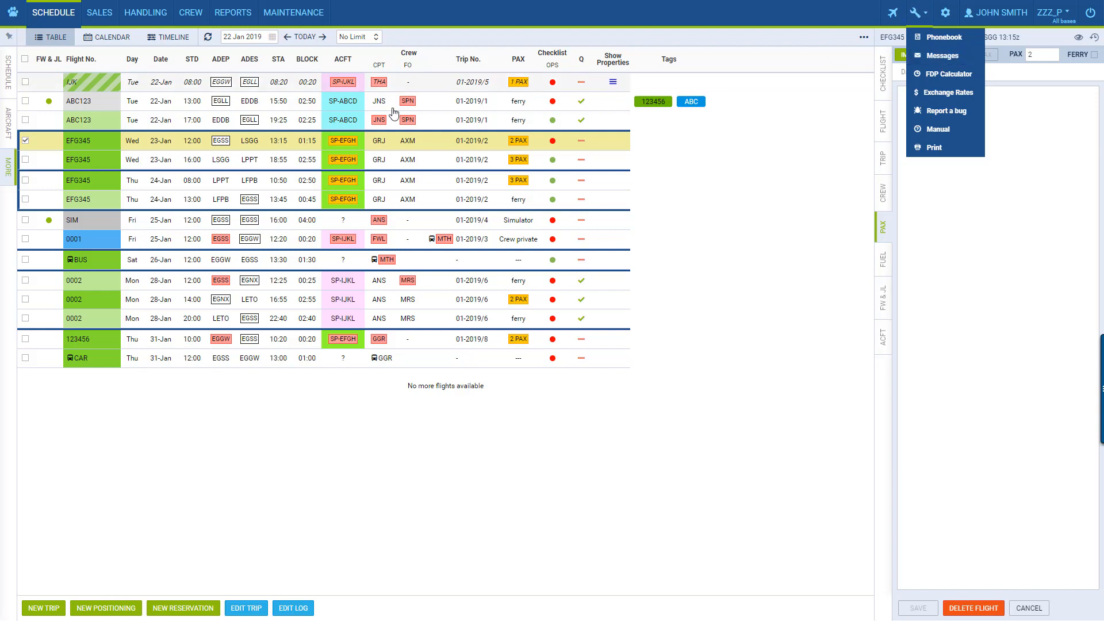
Step: Check the option for sending the EFG345 leg's schedule to external systems and browse the add-ons in the settings
mouse_move(293, 147)
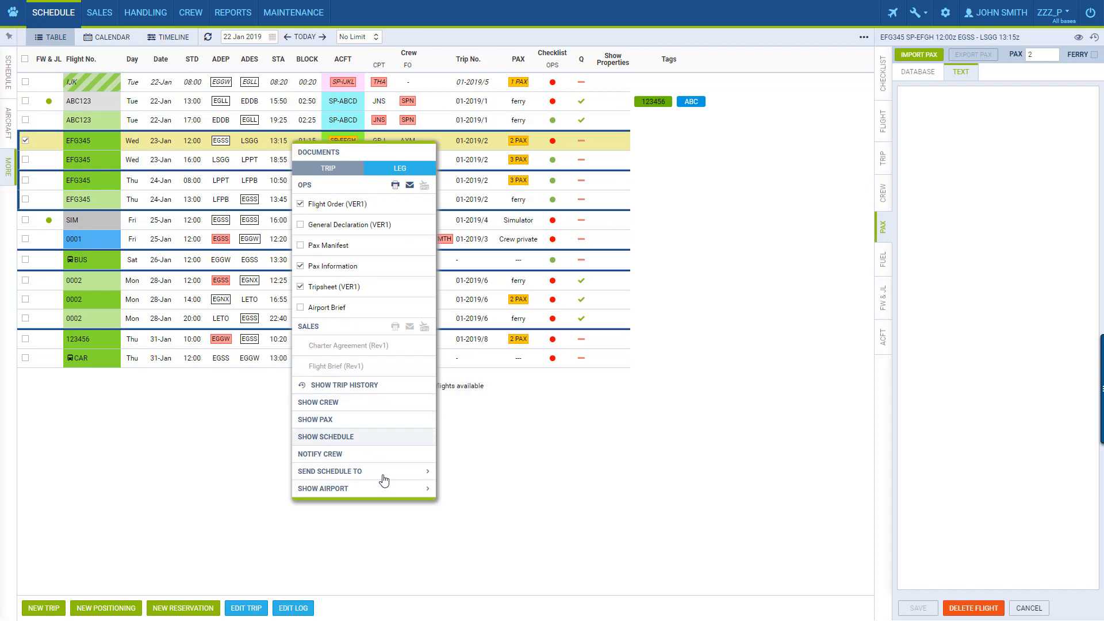
mouse_move(379, 476)
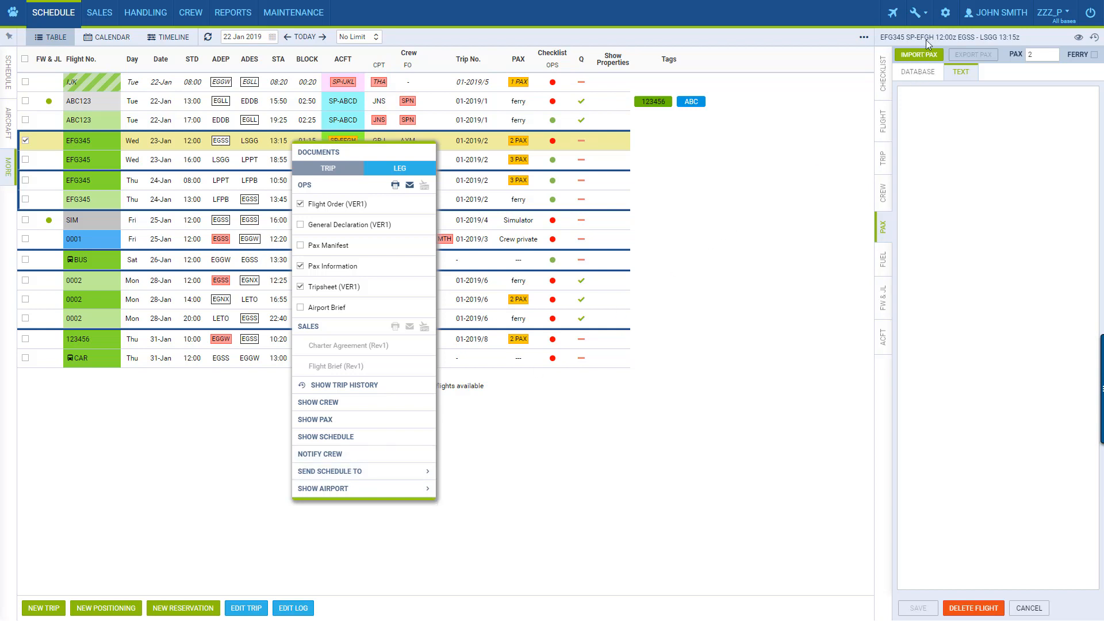
left_click(947, 12)
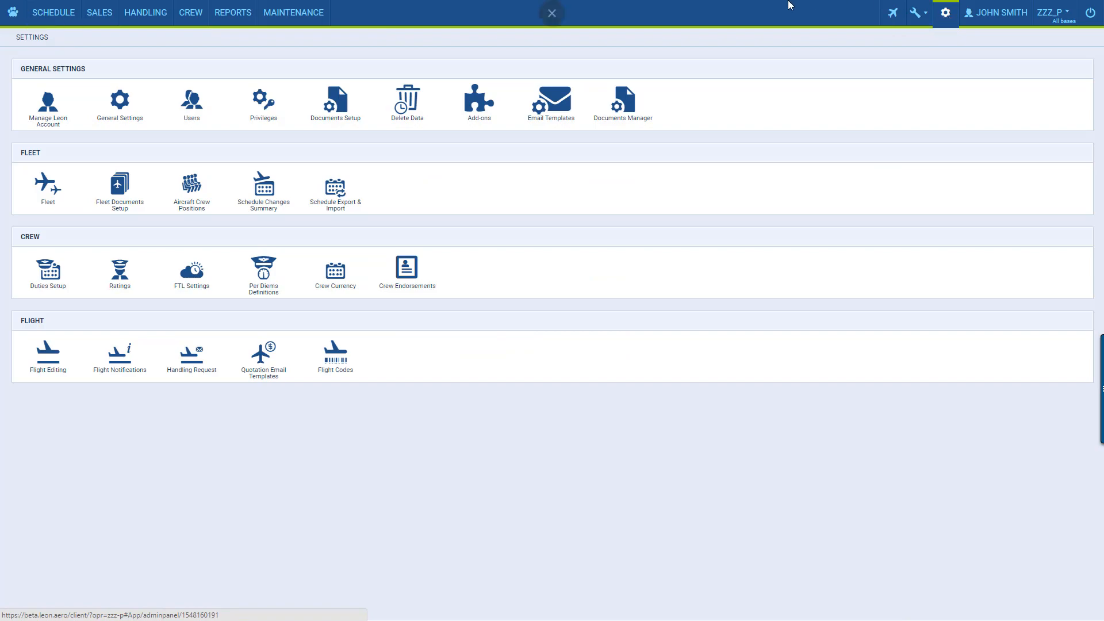
left_click(491, 101)
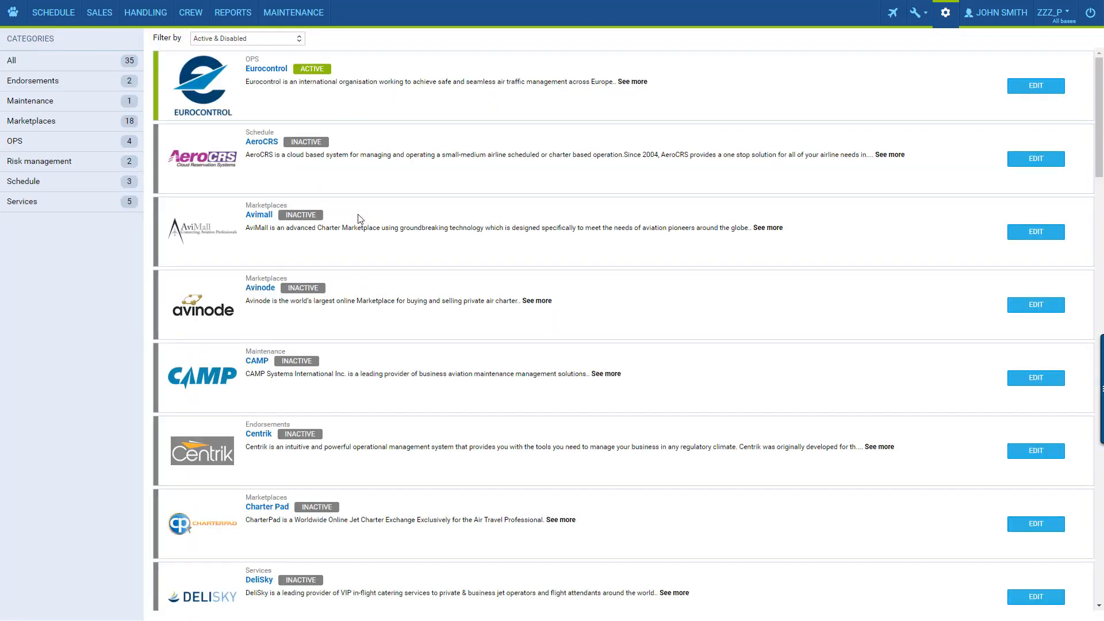
scroll(371, 305, "down", 6)
scroll(371, 304, "up", 5)
Step: View the AeroCRS add-on configuration, close it without changes and return to the schedule table
left_click(1036, 159)
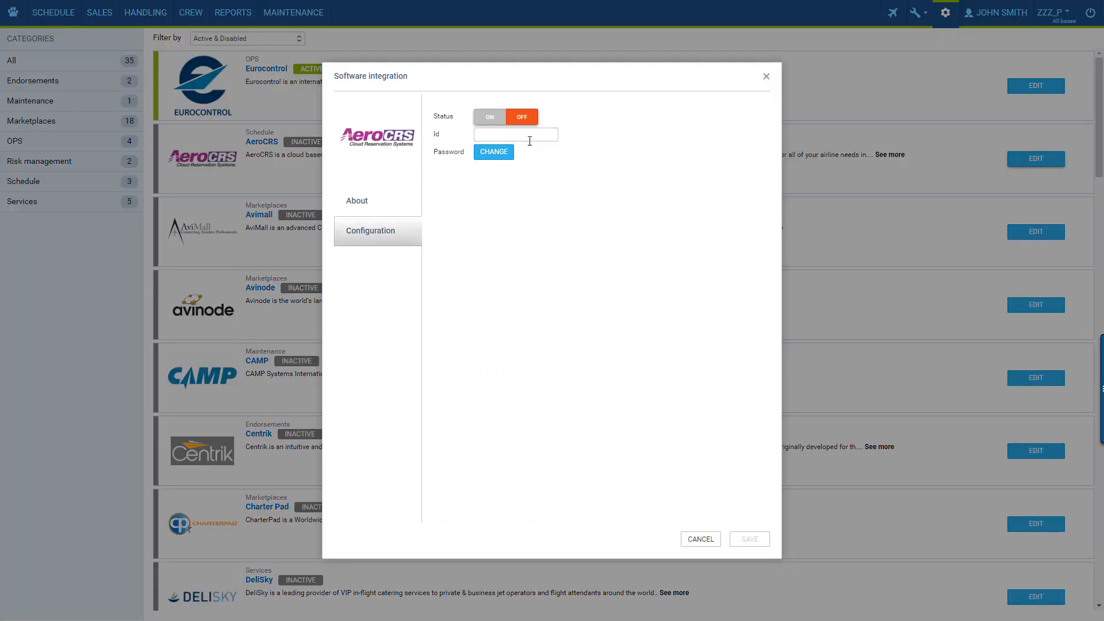
left_click(767, 77)
left_click(46, 19)
mouse_move(46, 19)
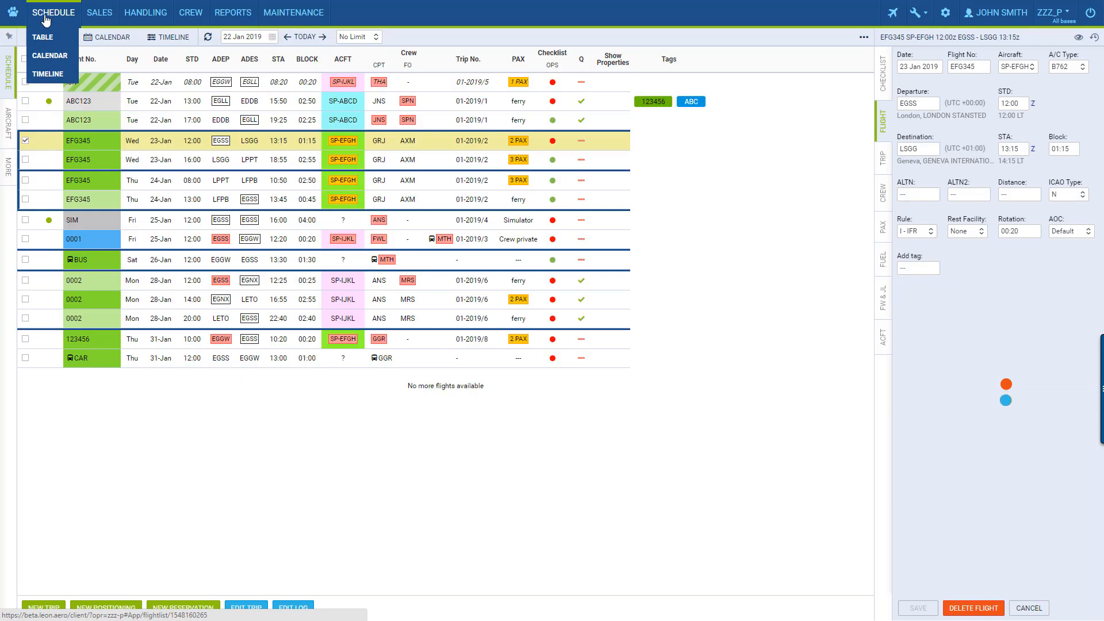
Step: View the airport directory details of EGSS and LSGG for the EFG345 leg, close them and deselect the flight
right_click(270, 143)
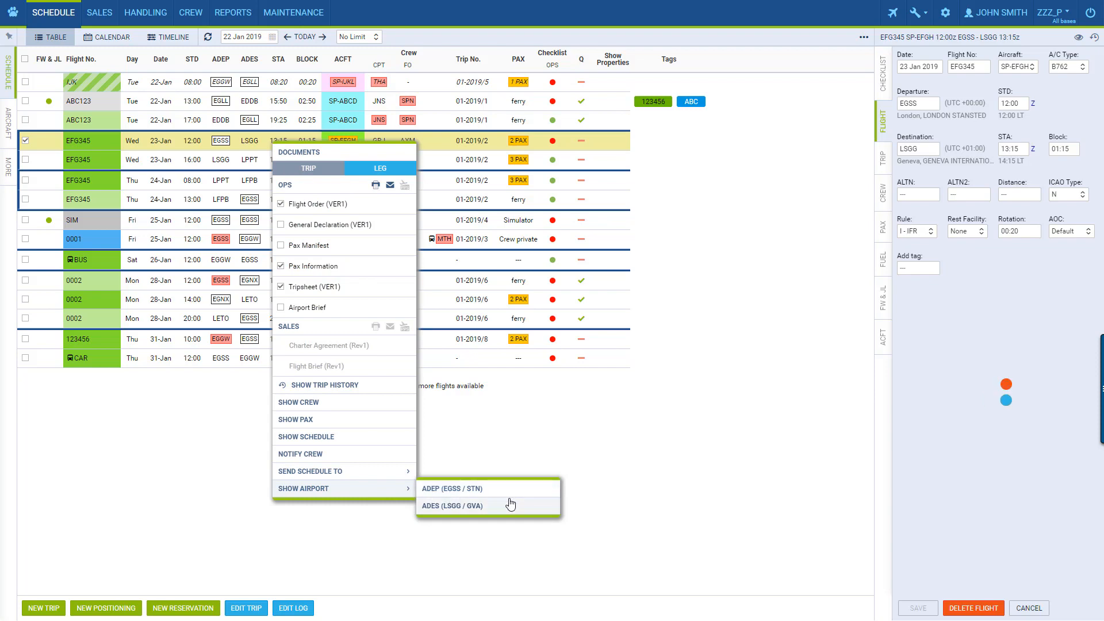
left_click(511, 493)
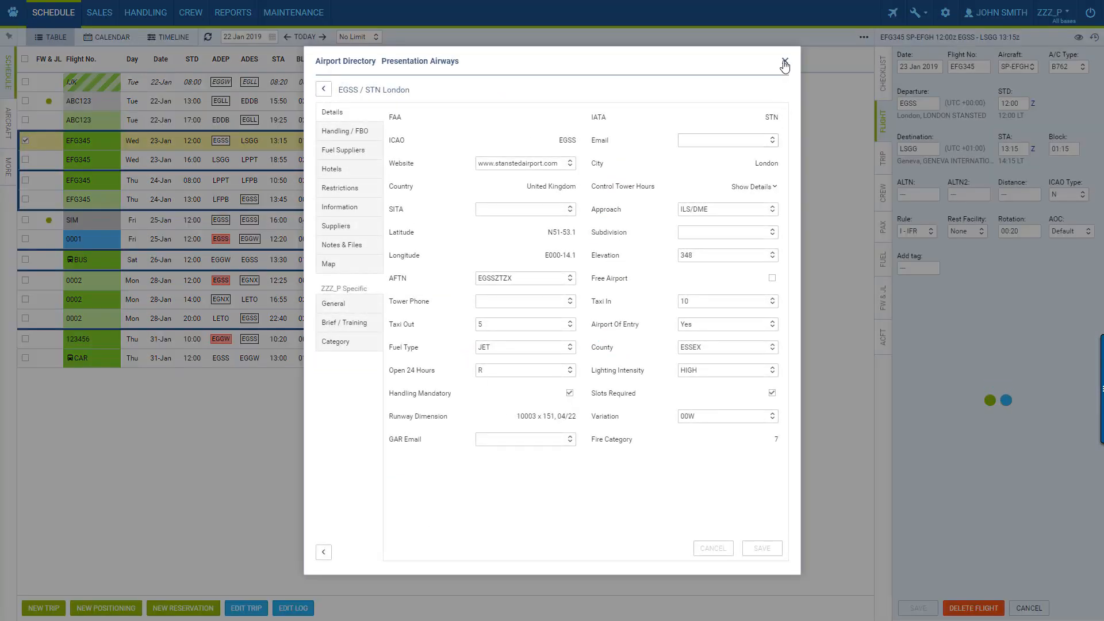
left_click(785, 62)
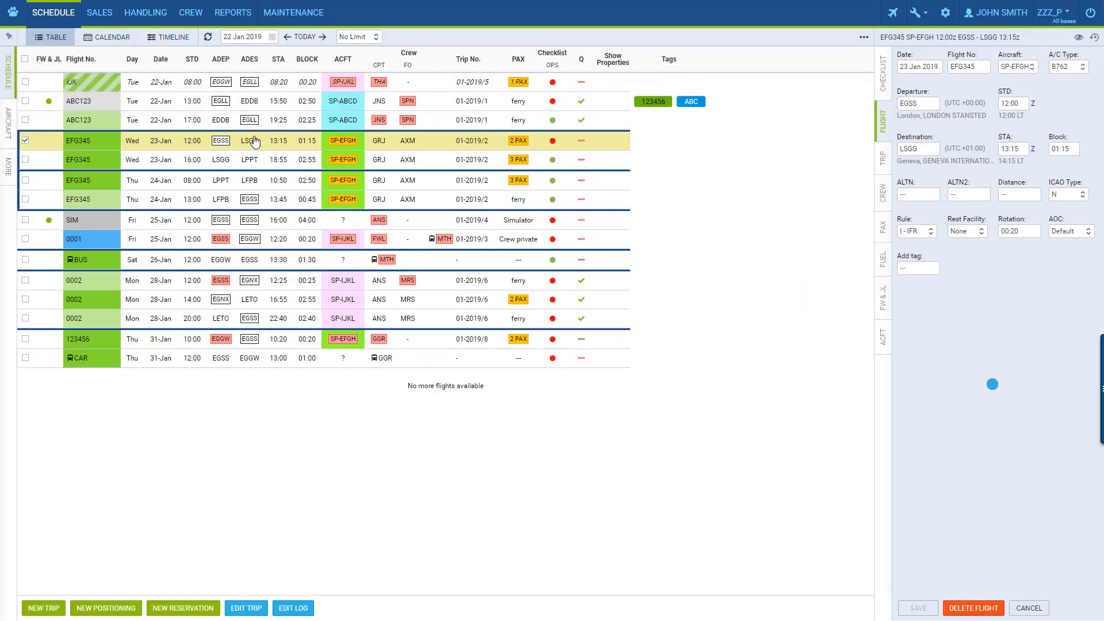
left_click(249, 143)
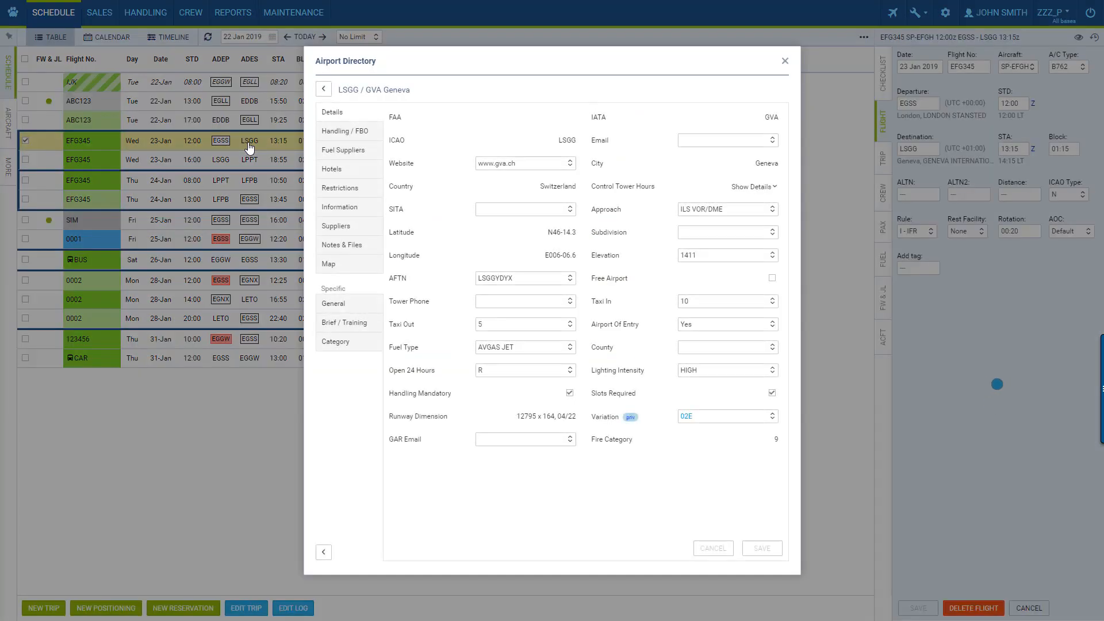
left_click(785, 61)
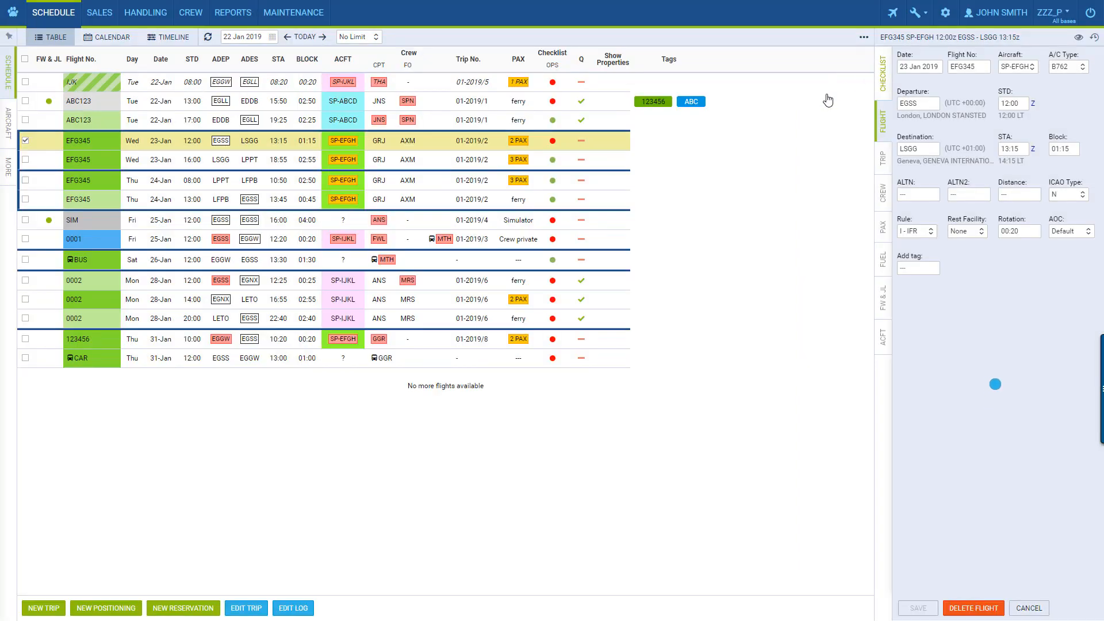
left_click(734, 168)
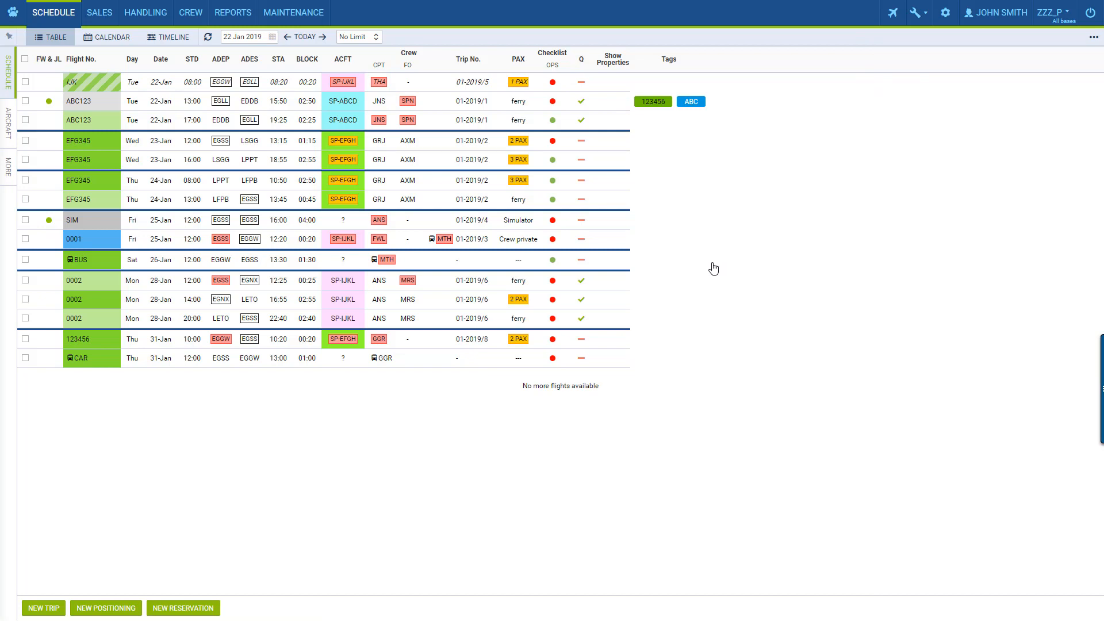
Step: Show the flight schedule starting from 1 November 2018 and return it to today's date
left_click(246, 38)
left_click(213, 52)
left_click(213, 52)
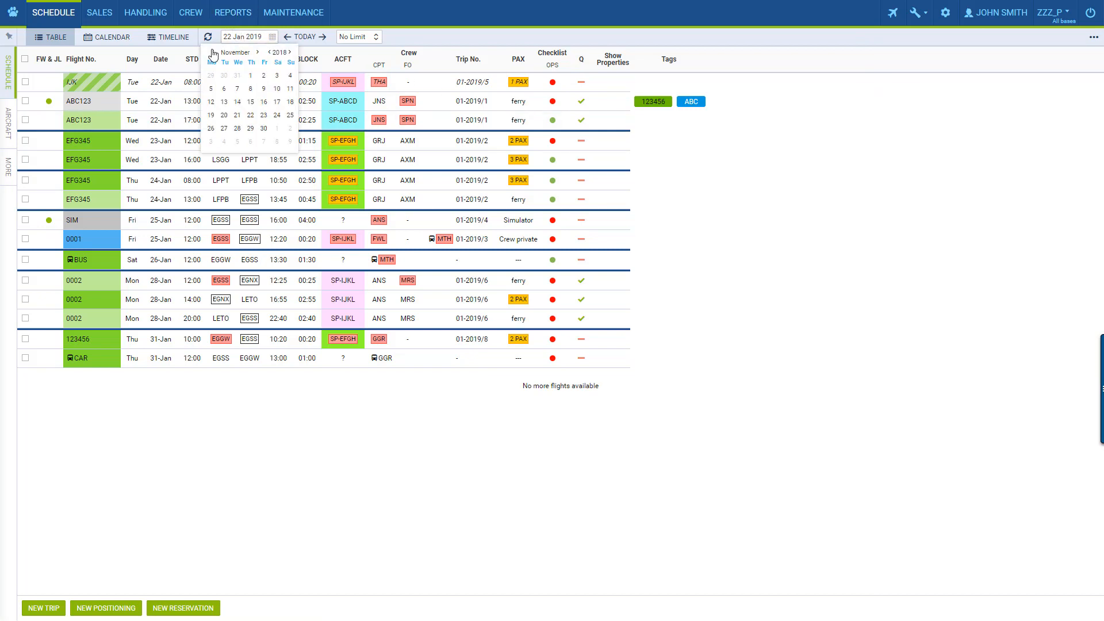
left_click(251, 76)
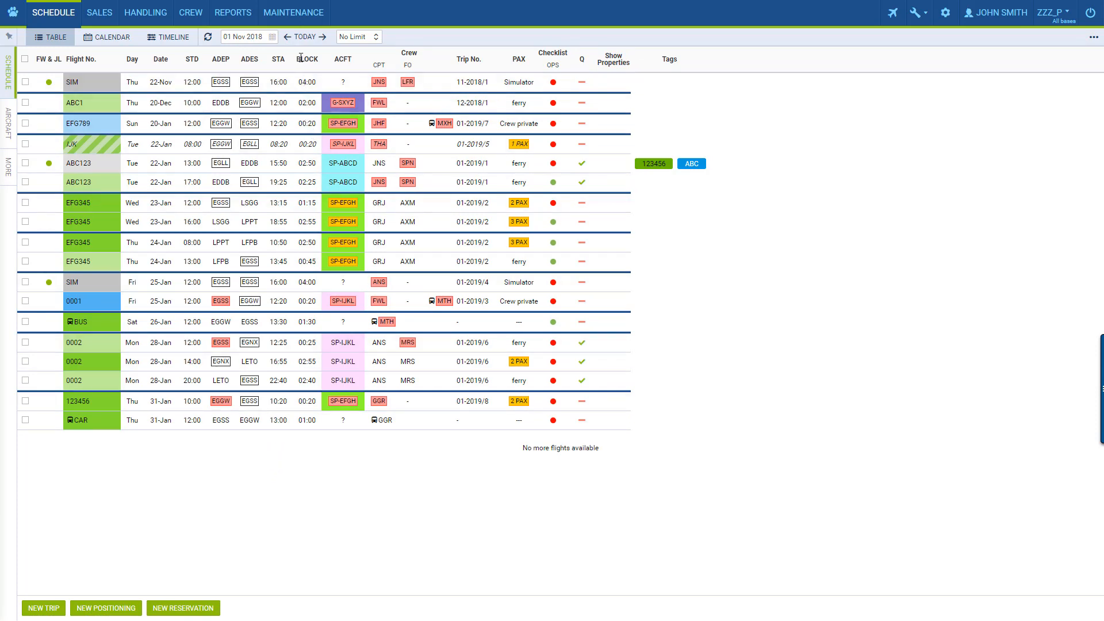
left_click(304, 37)
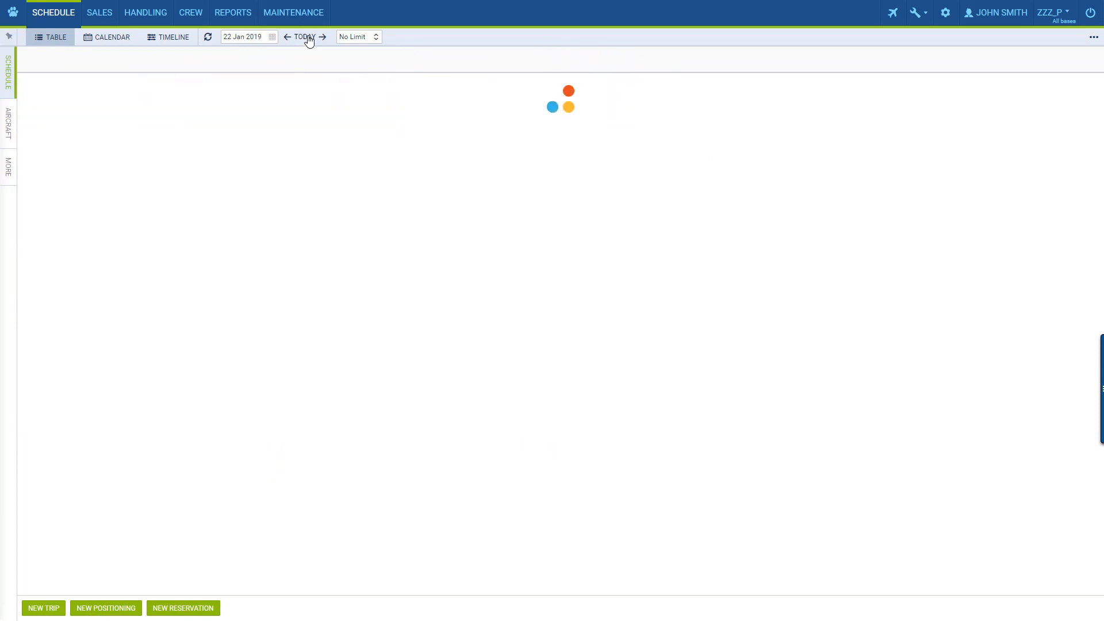